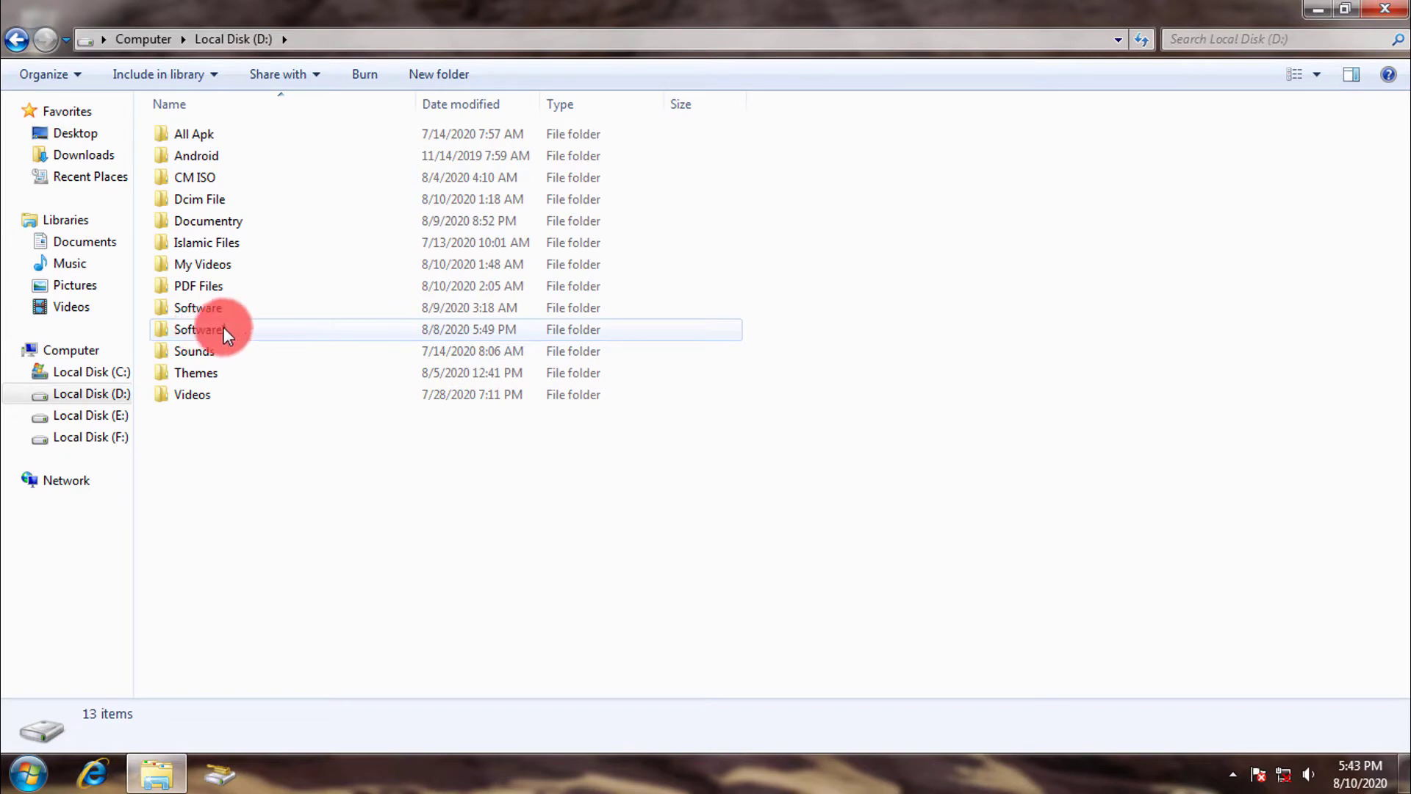
- Open the New Update folder inside Software1 on Local Disk (D:)
double_click(223, 328)
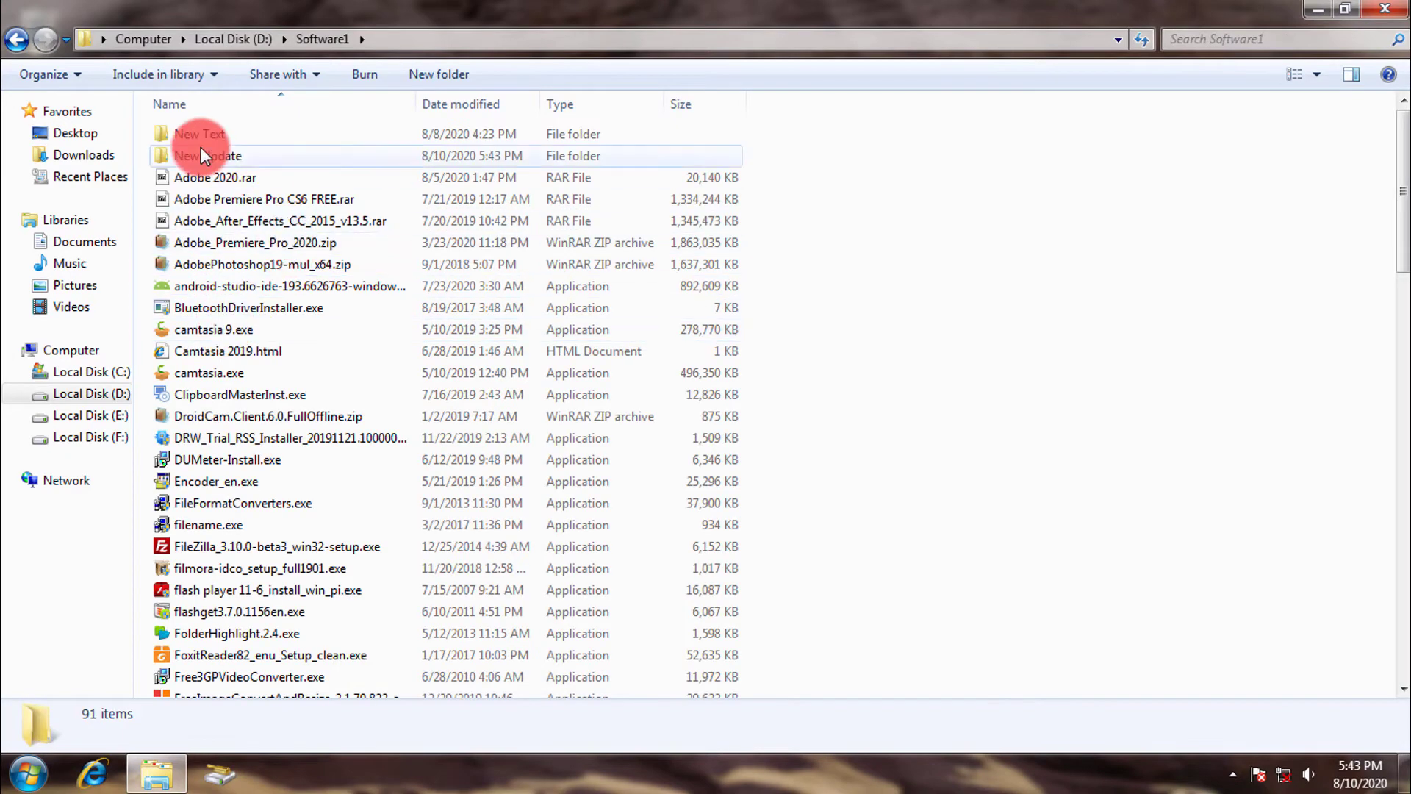
left_click(201, 143)
double_click(204, 156)
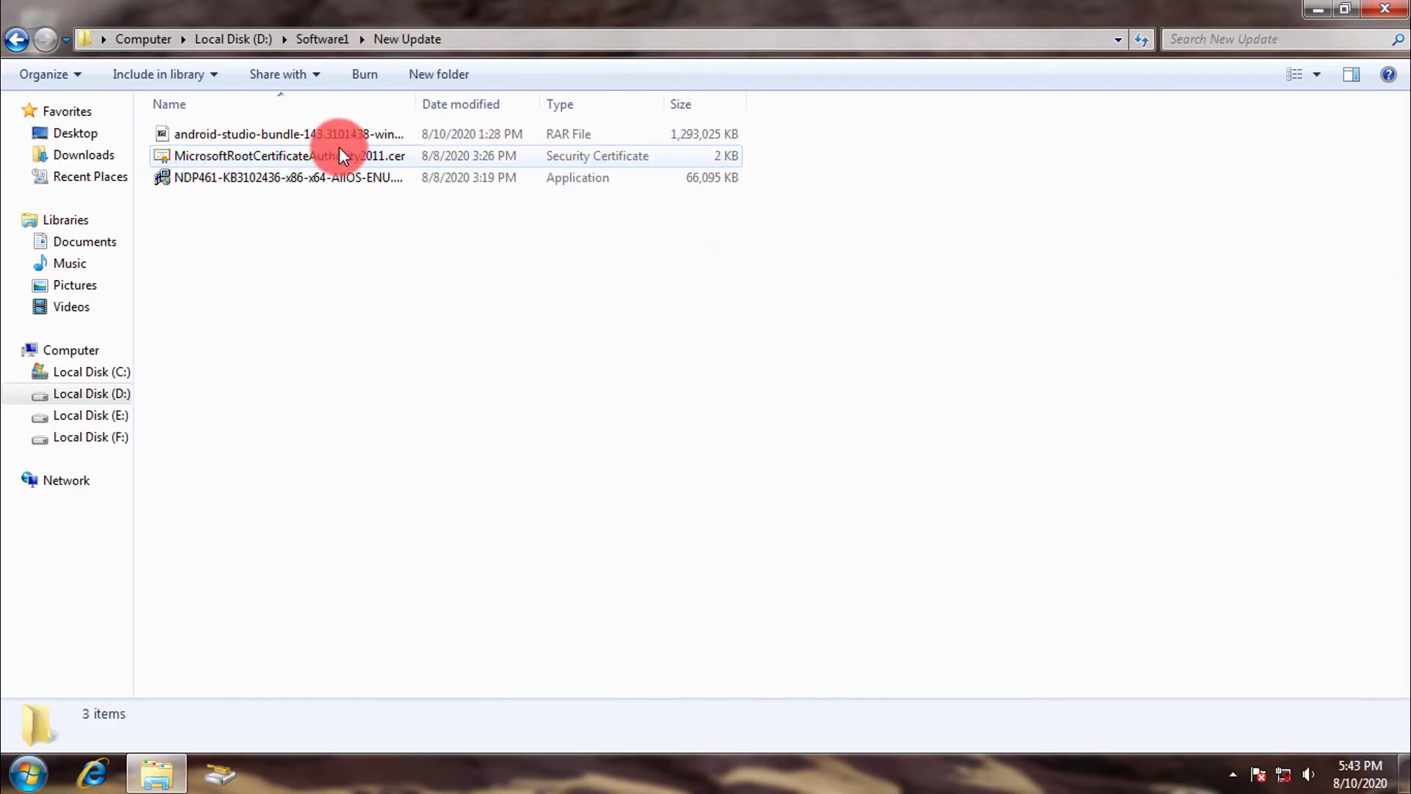
- Check the file size in the properties of the android-studio-bundle RAR archive
left_click(276, 138)
right_click(275, 138)
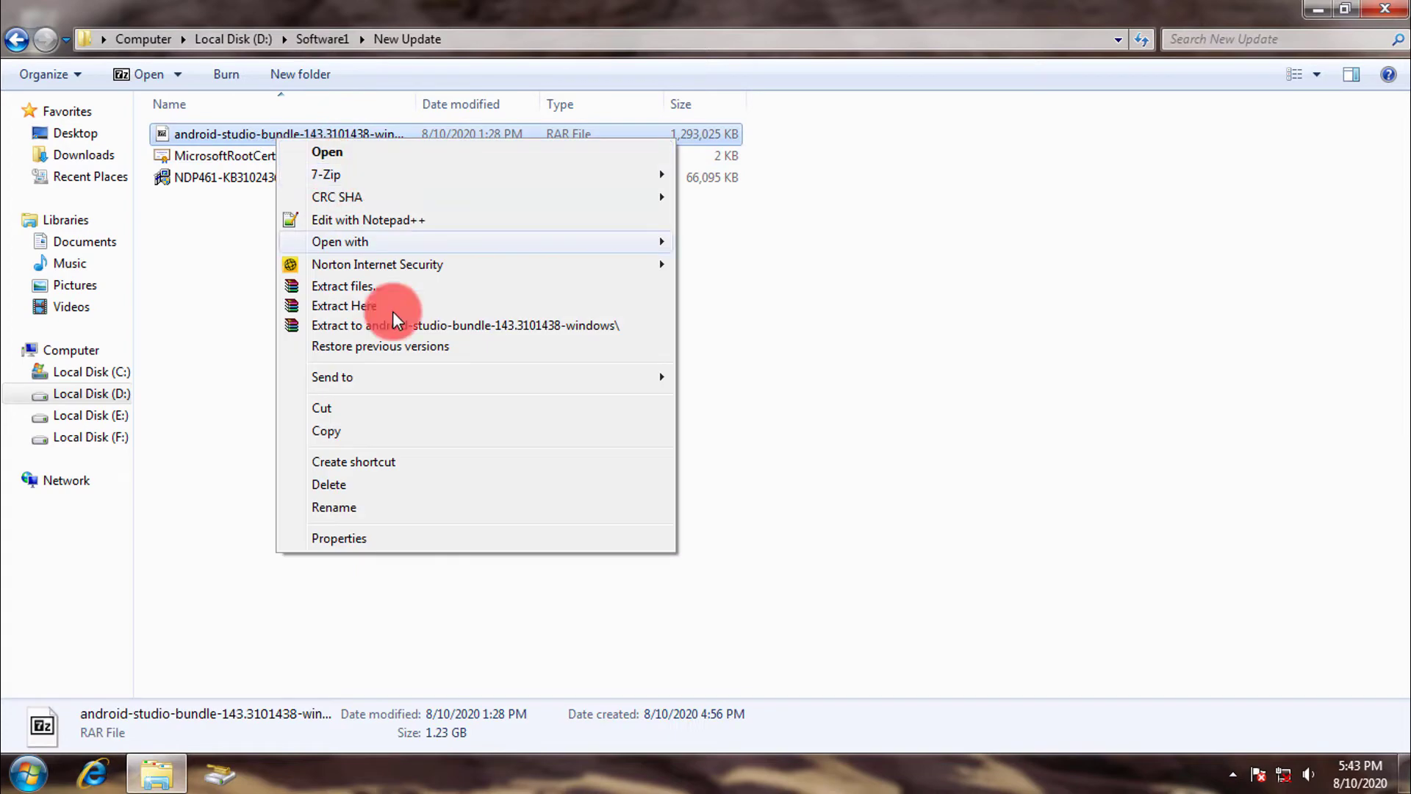
left_click(358, 538)
left_click_drag(472, 366, 198, 349)
left_click(633, 151)
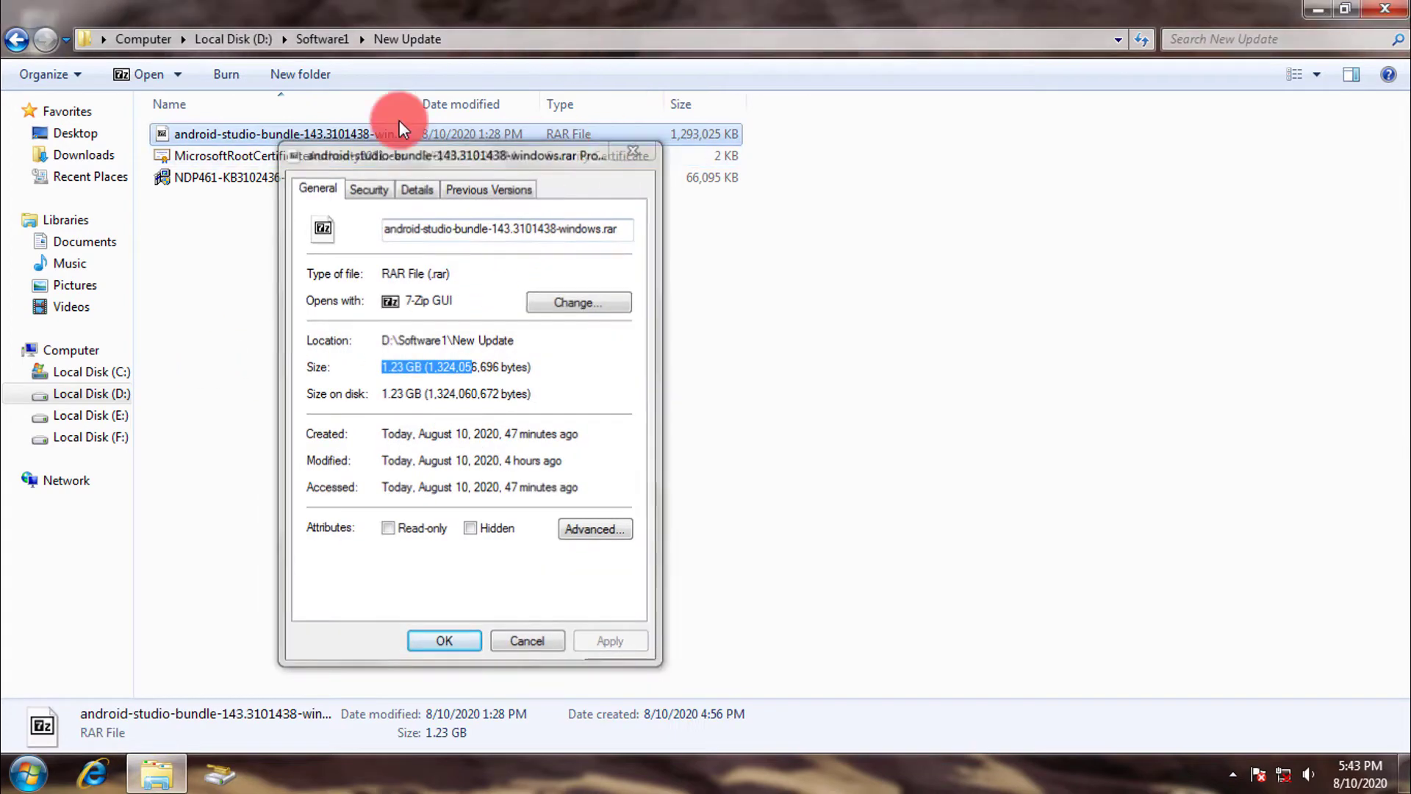
left_click(332, 134)
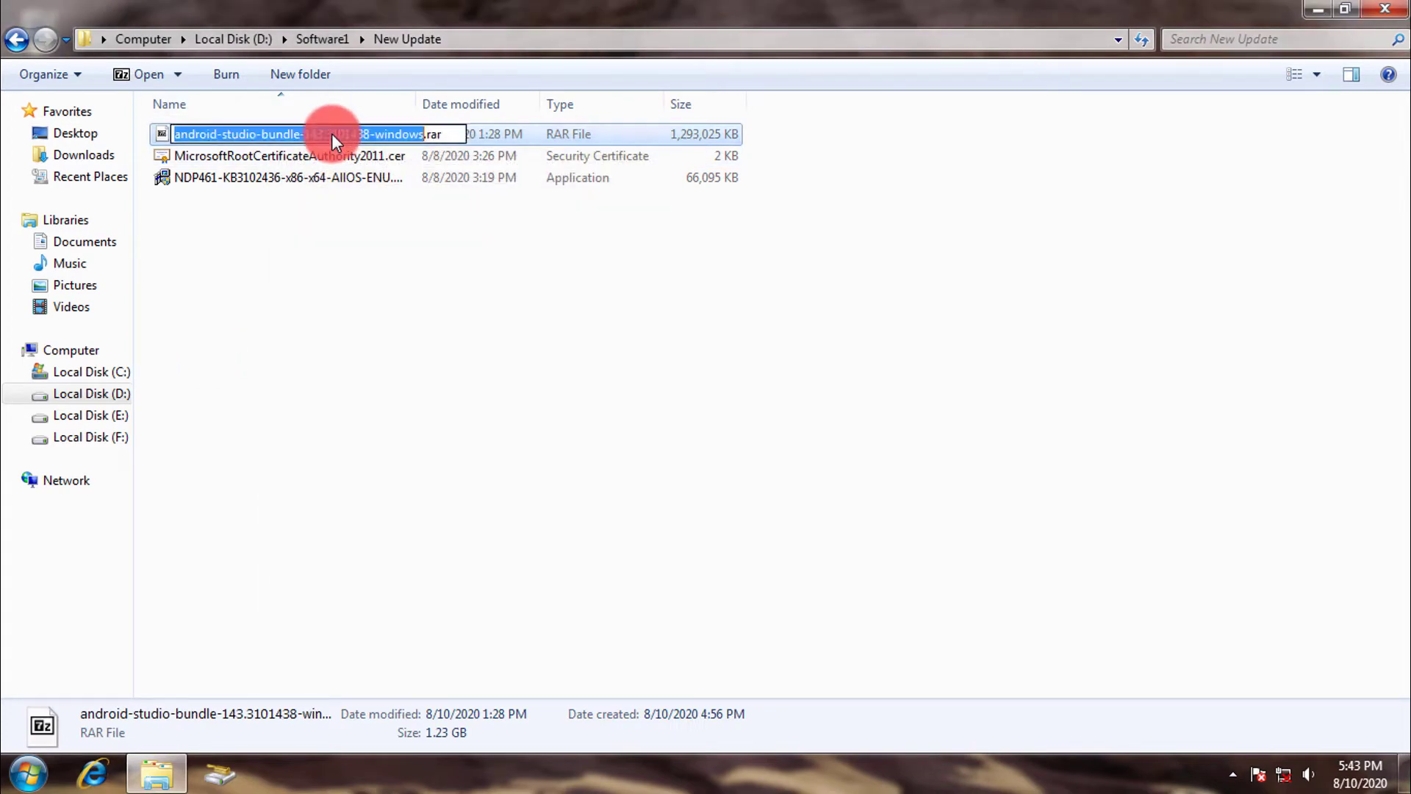
left_click(427, 161)
- Extract the android-studio-bundle RAR archive with 7-Zip into its own folder, android-studio-bundle-143.3101438-windows
right_click(407, 129)
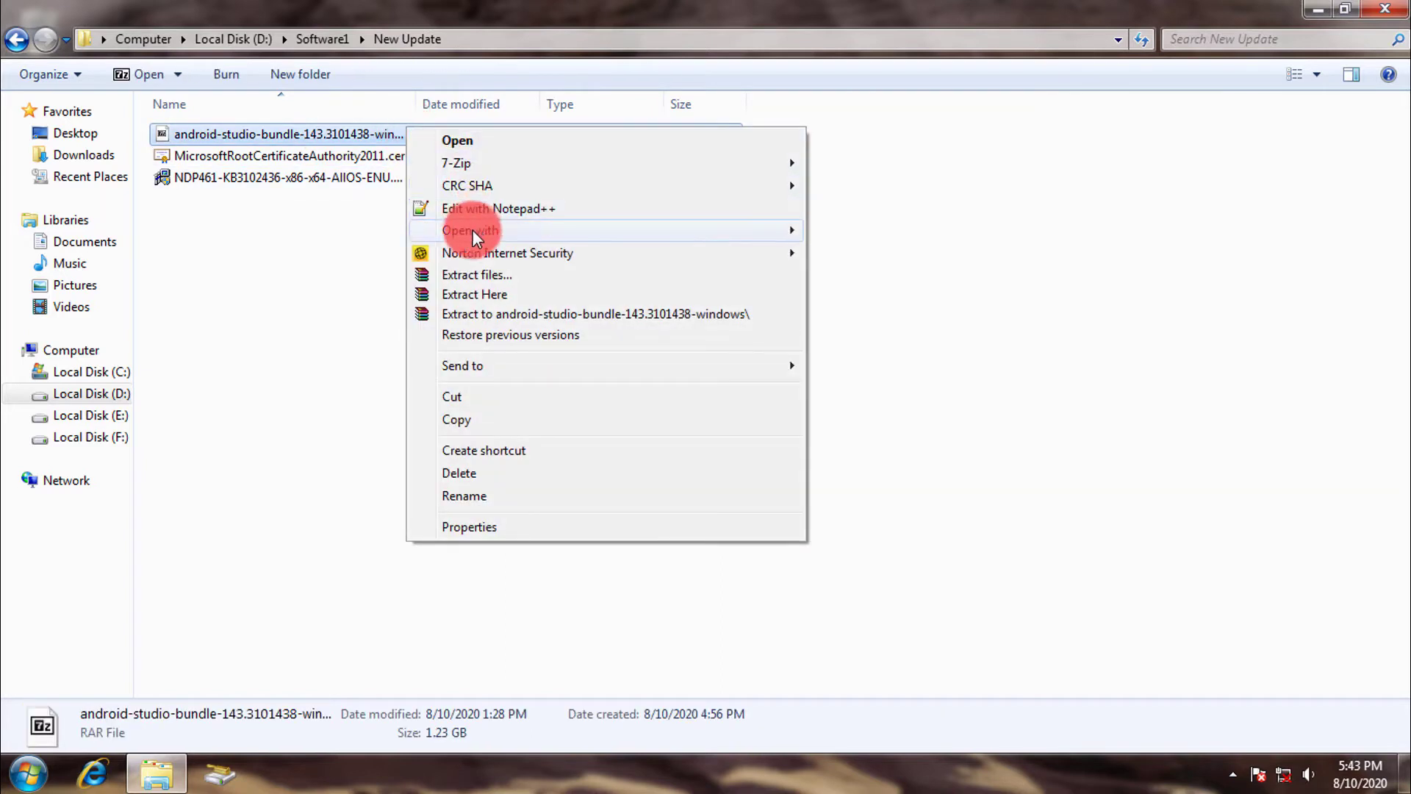
mouse_move(461, 164)
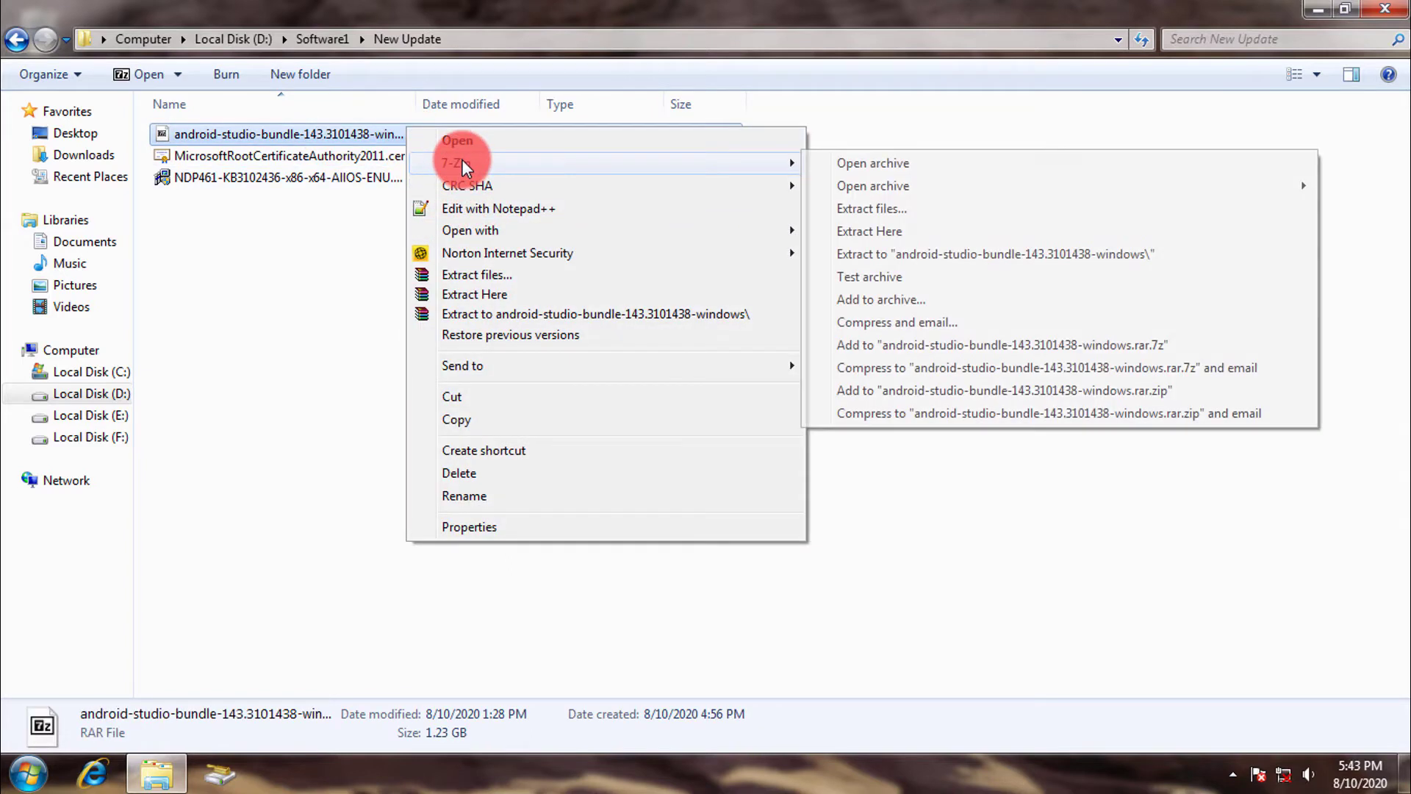
left_click(914, 257)
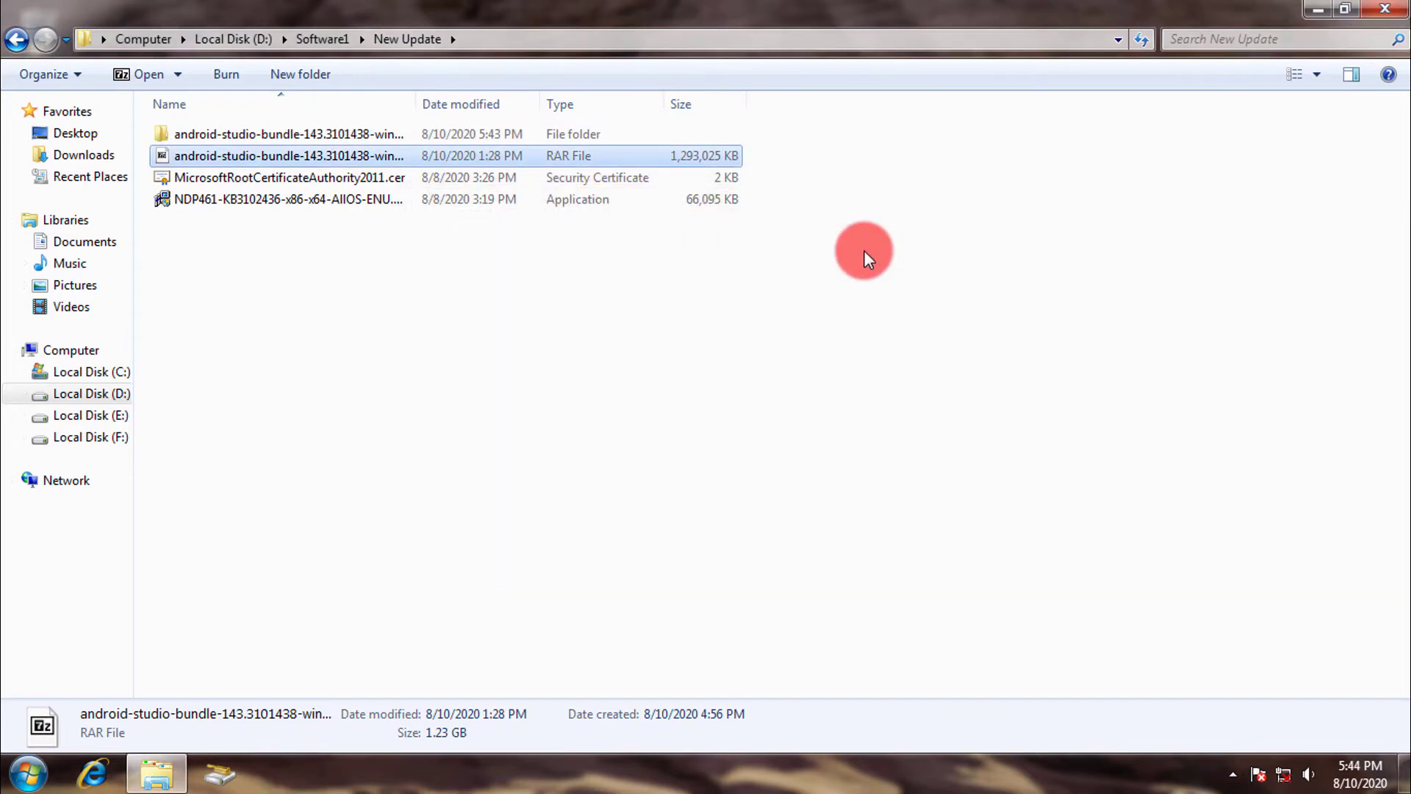
- Open the extracted android-studio-bundle folder and run the Android Studio installer as administrator
left_click(317, 123)
double_click(317, 123)
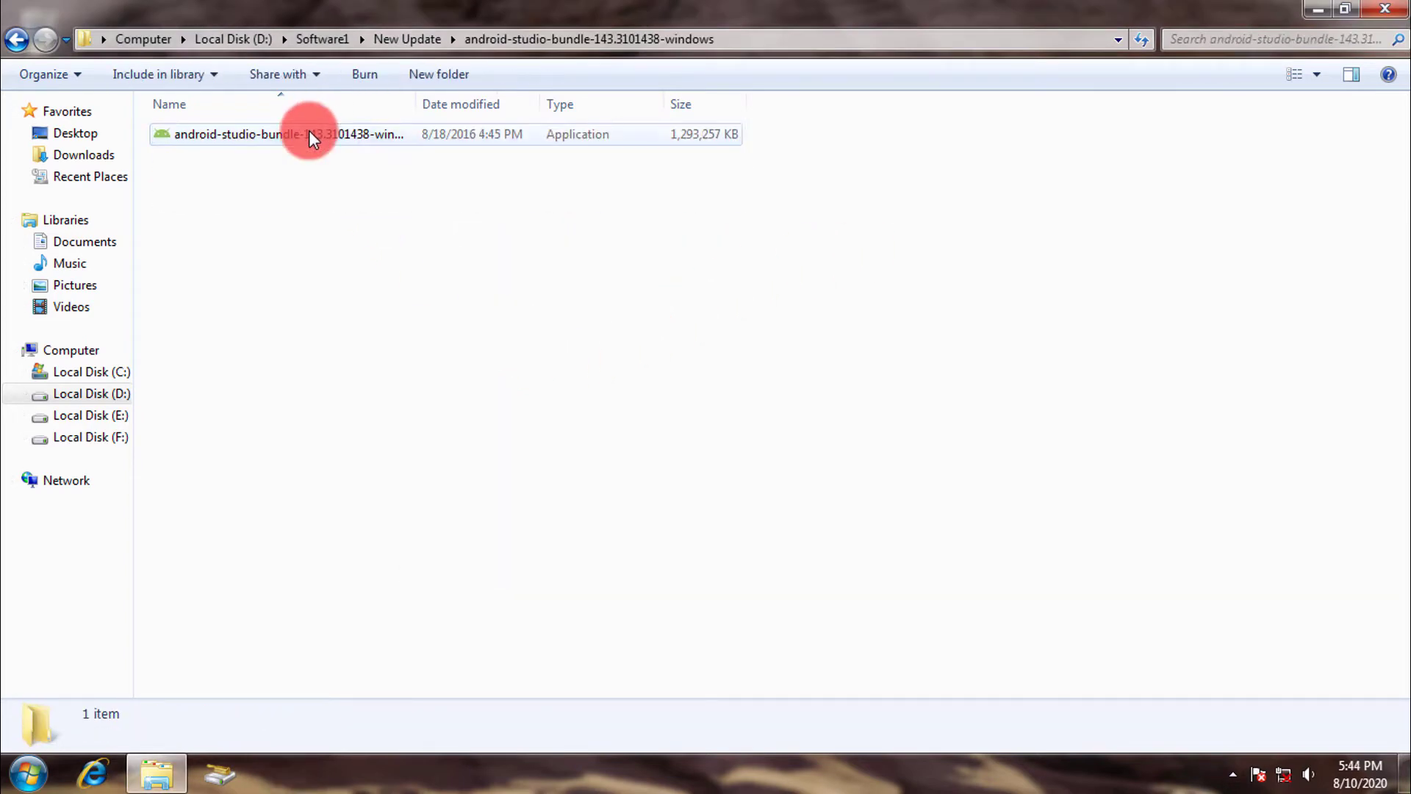
double_click(309, 132)
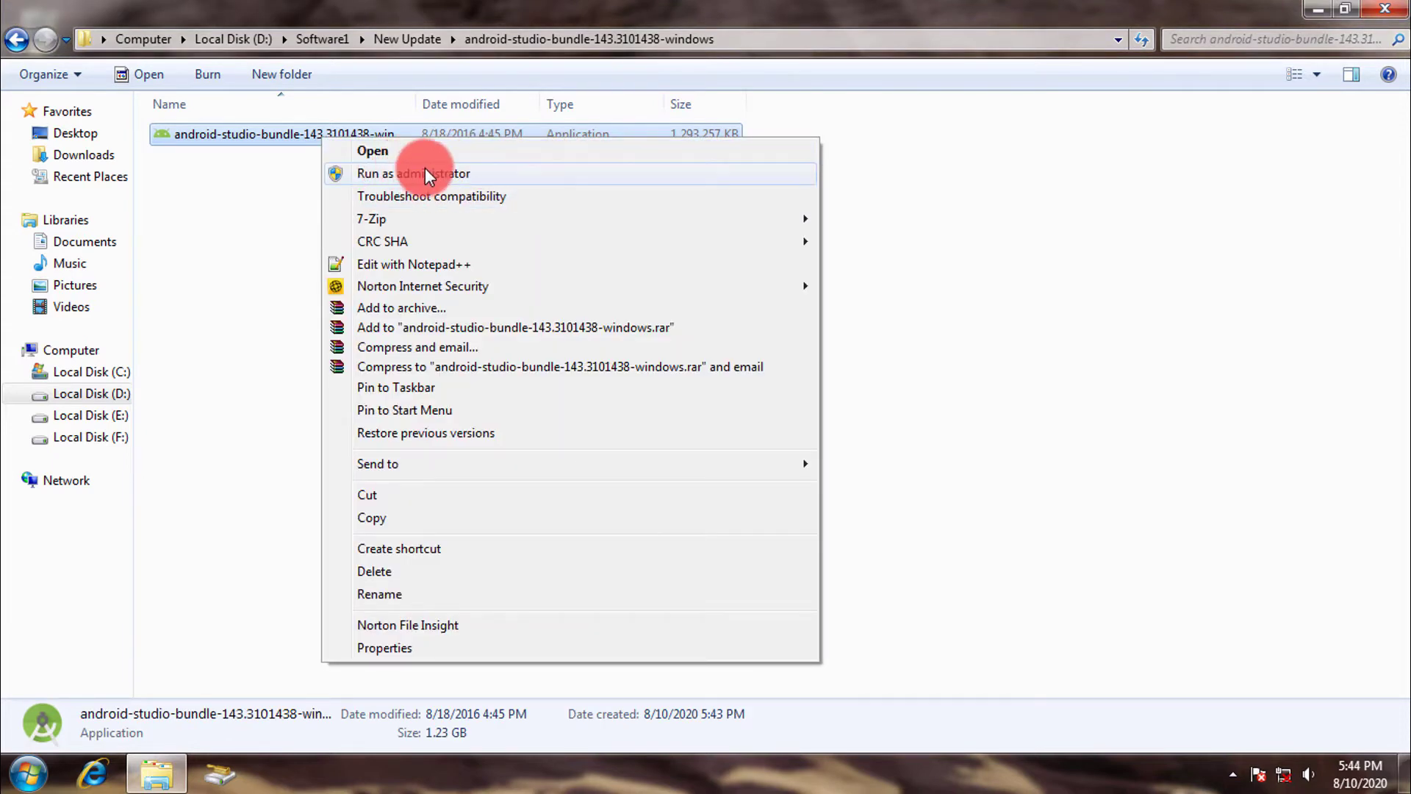
left_click(431, 174)
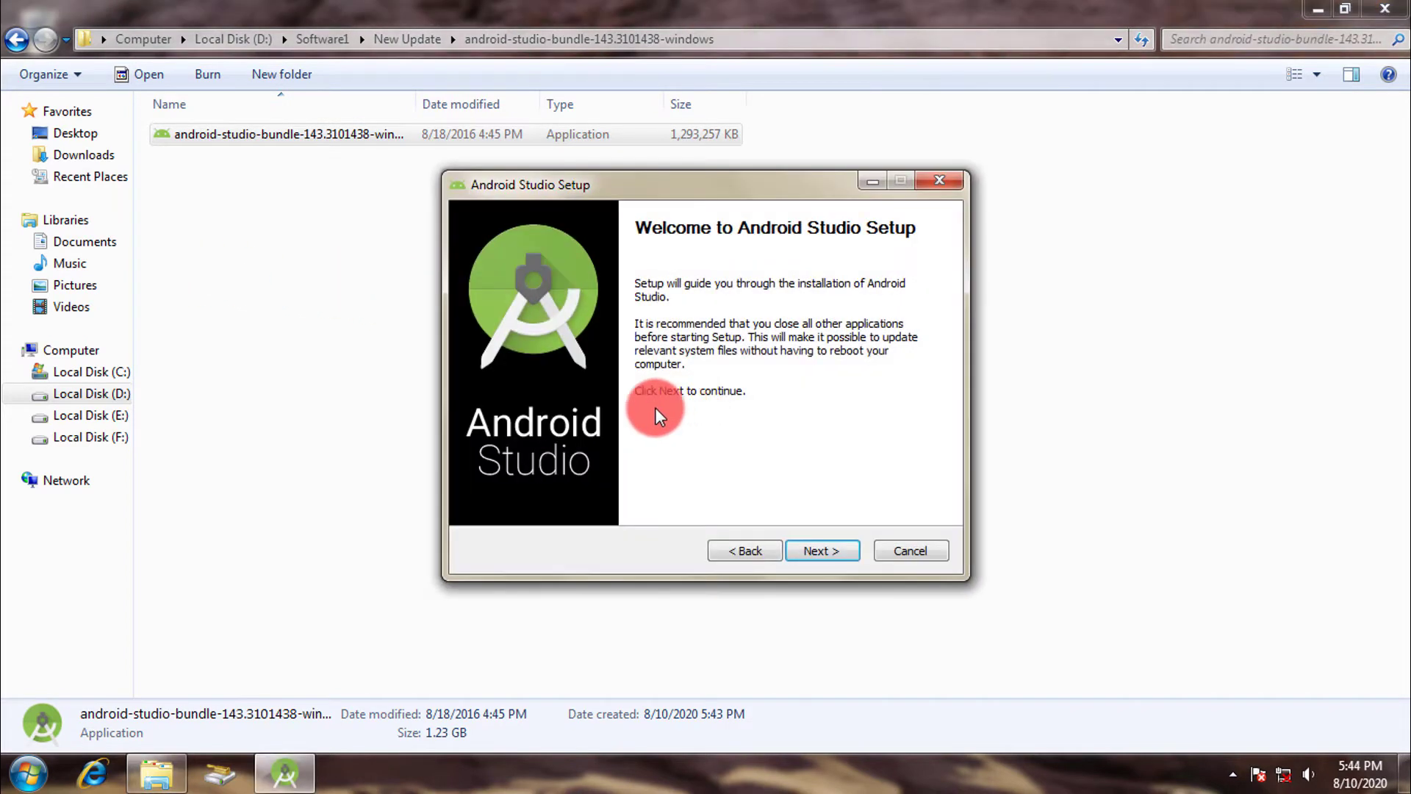
- Keep Android SDK and Android Virtual Device among the components to install and accept the license agreement
left_click(831, 550)
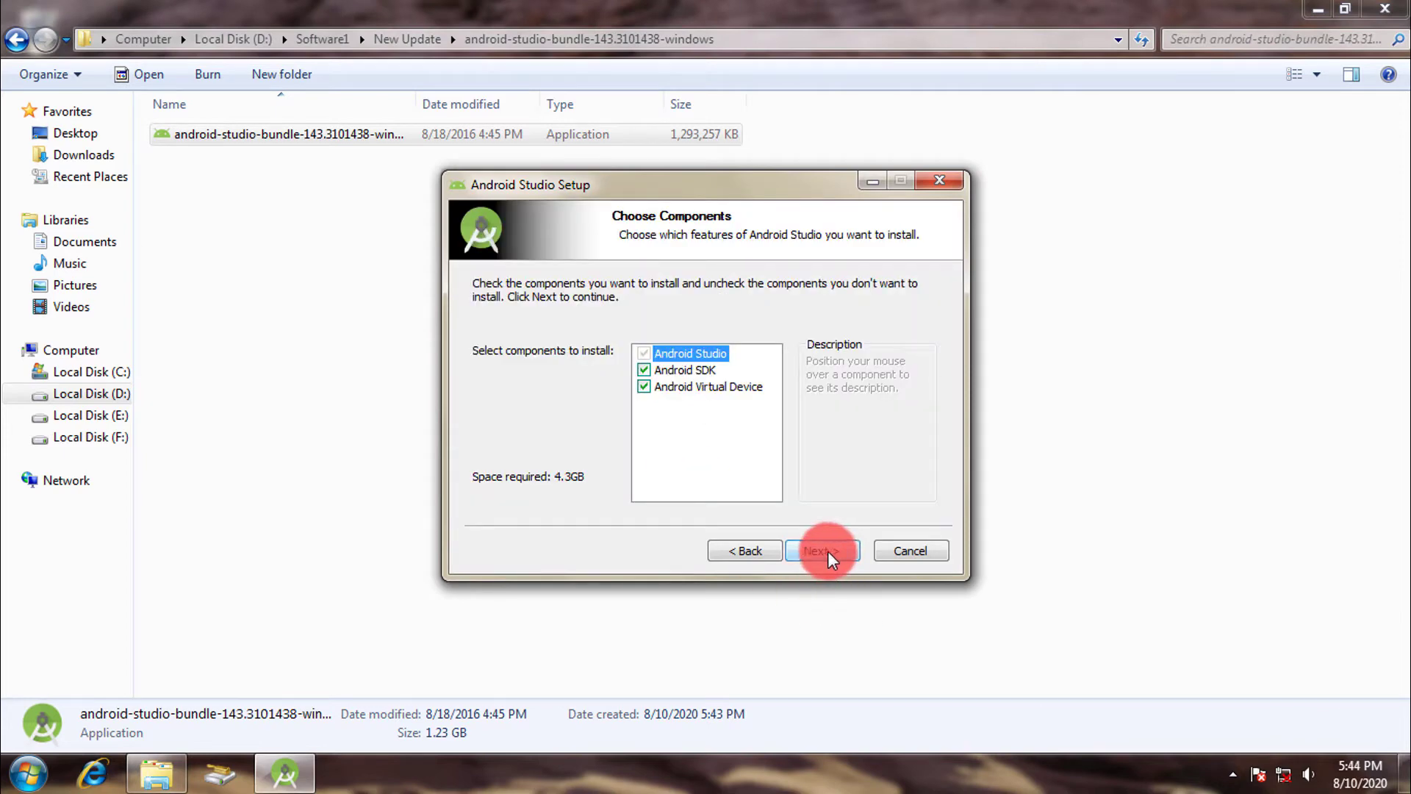
left_click(650, 363)
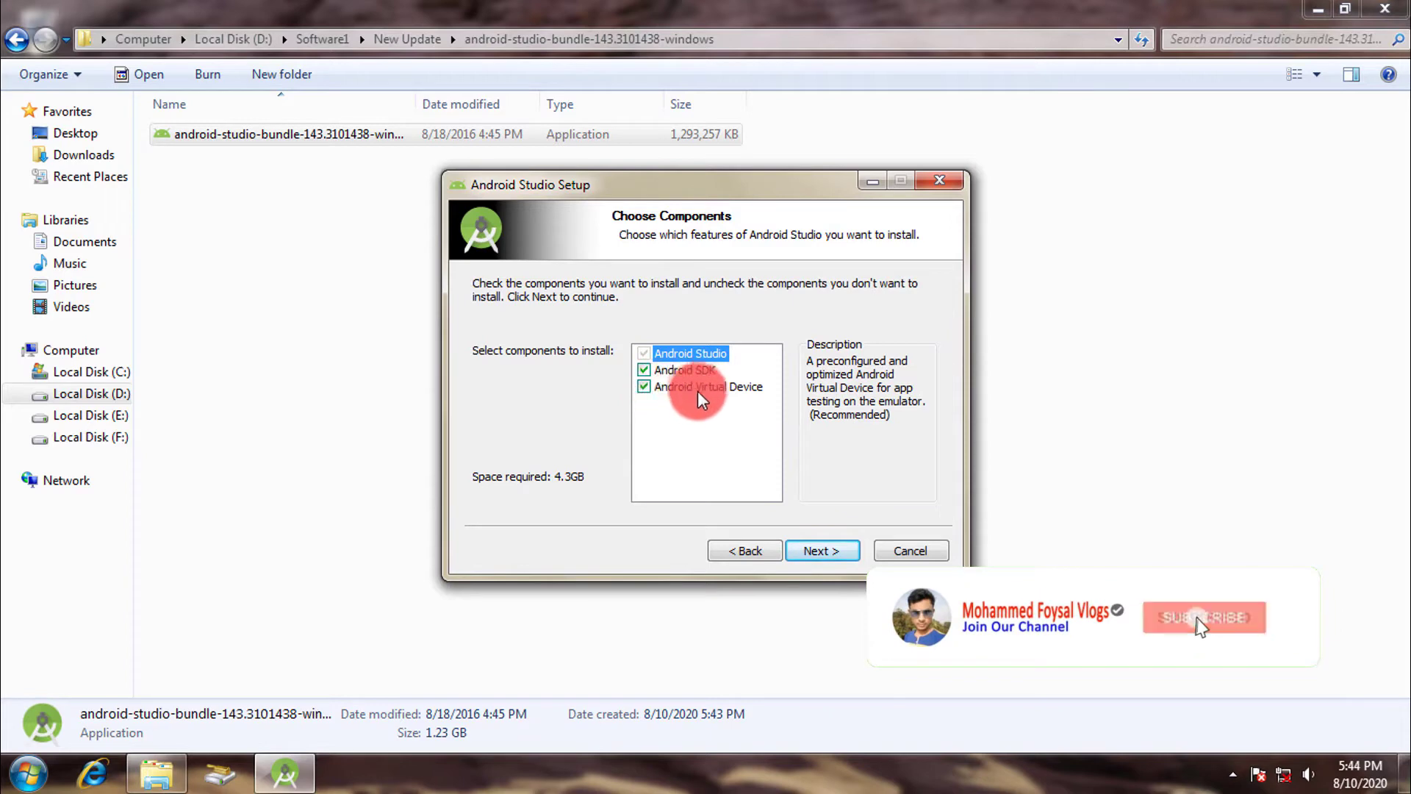
left_click(844, 544)
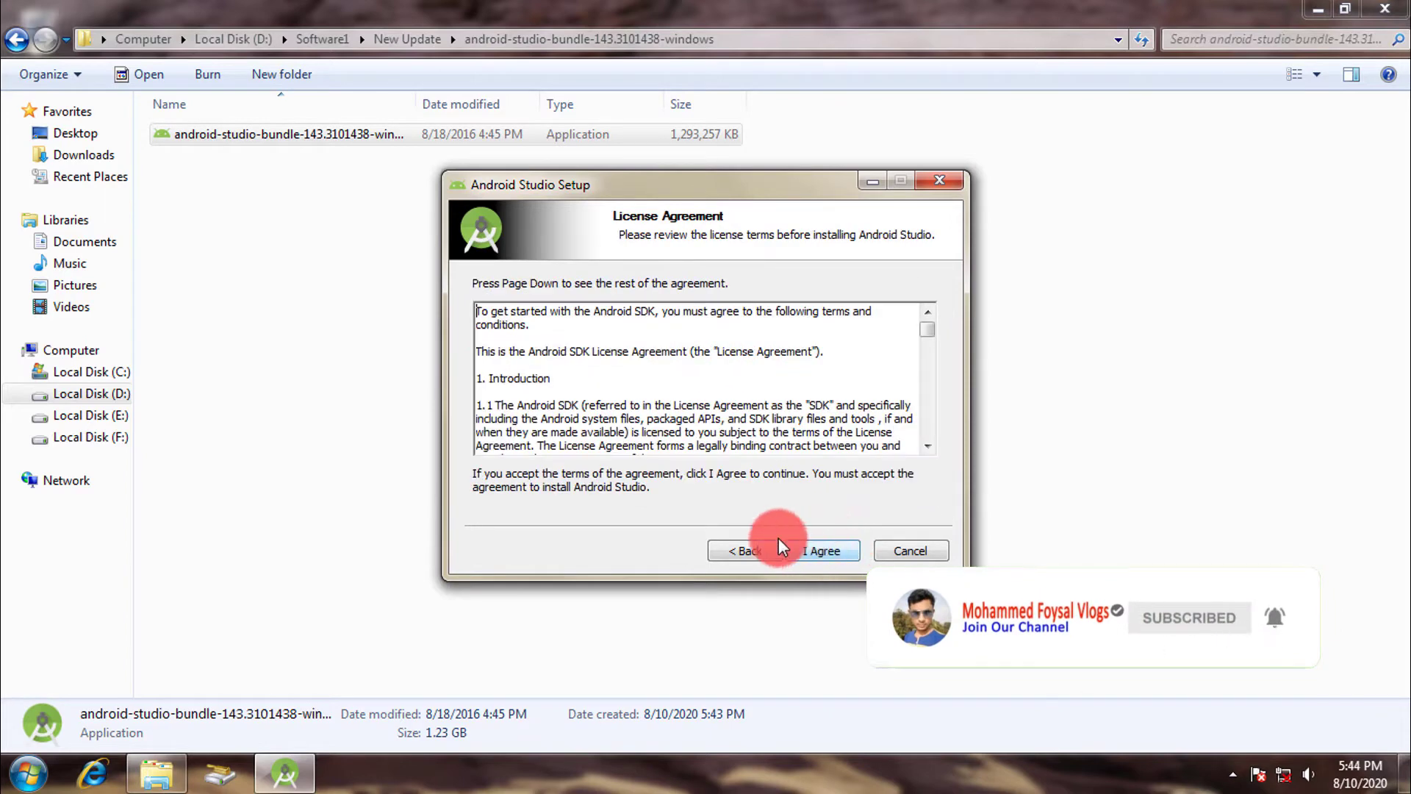
left_click(828, 548)
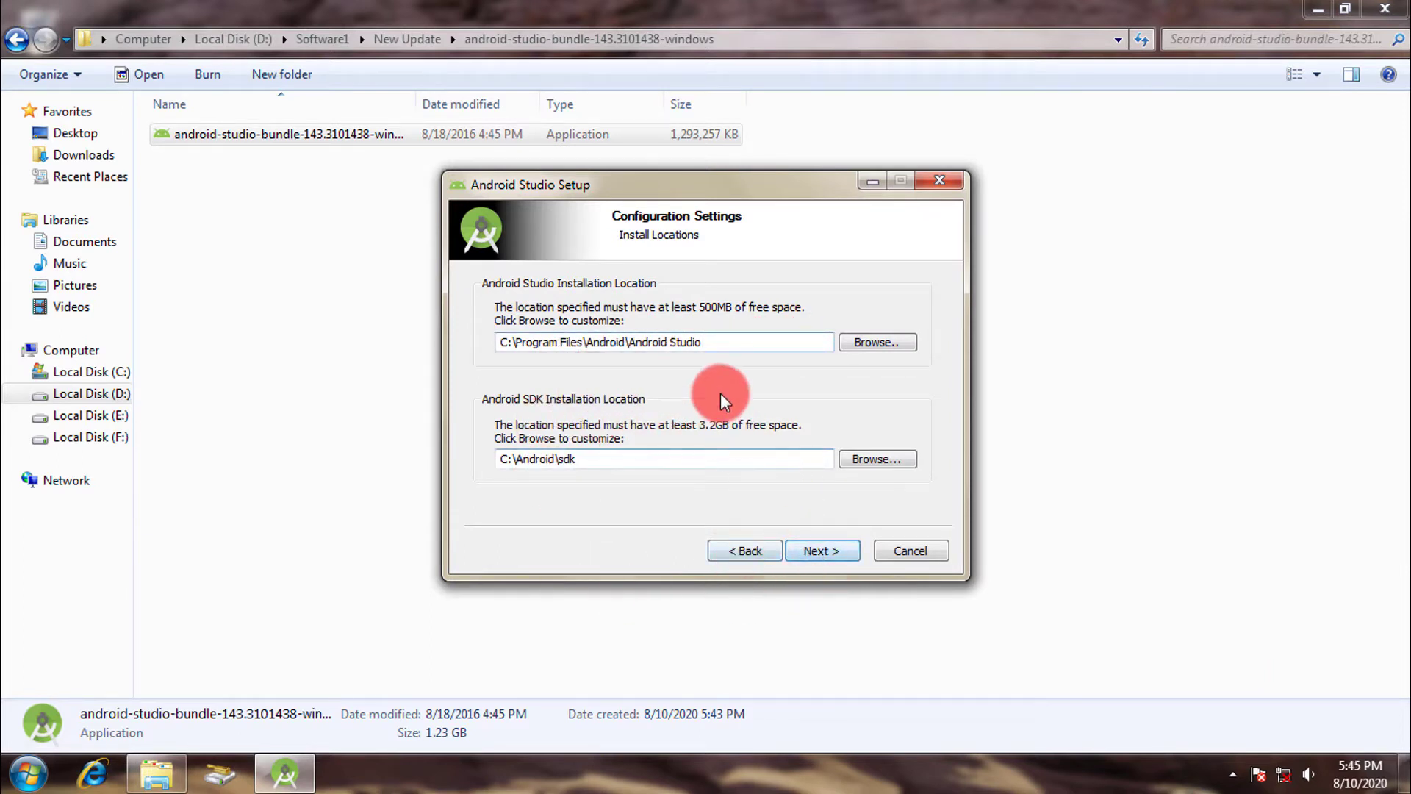
- Keep the default install locations and the Android Studio start menu folder, and start the installation
left_click(817, 552)
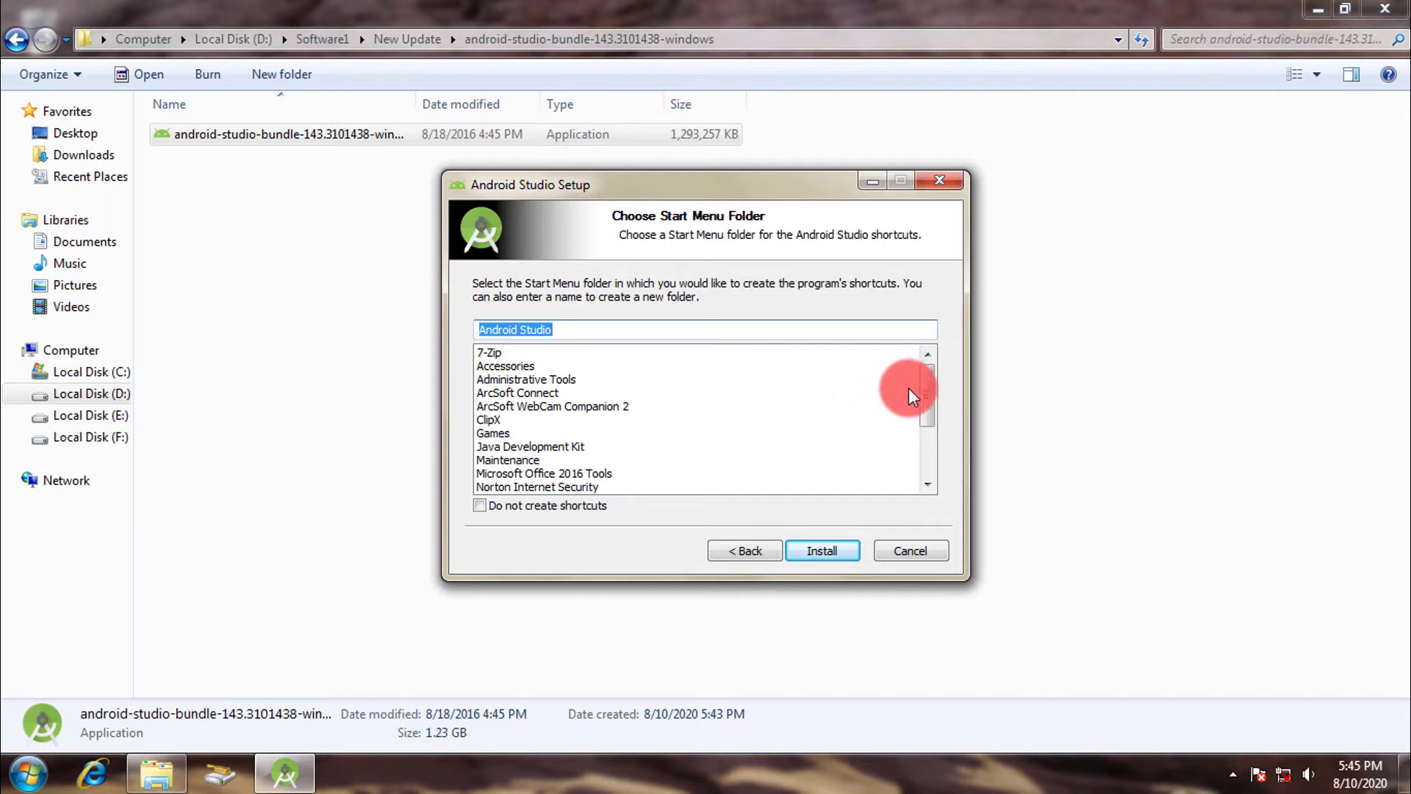
left_click_drag(932, 390, 943, 476)
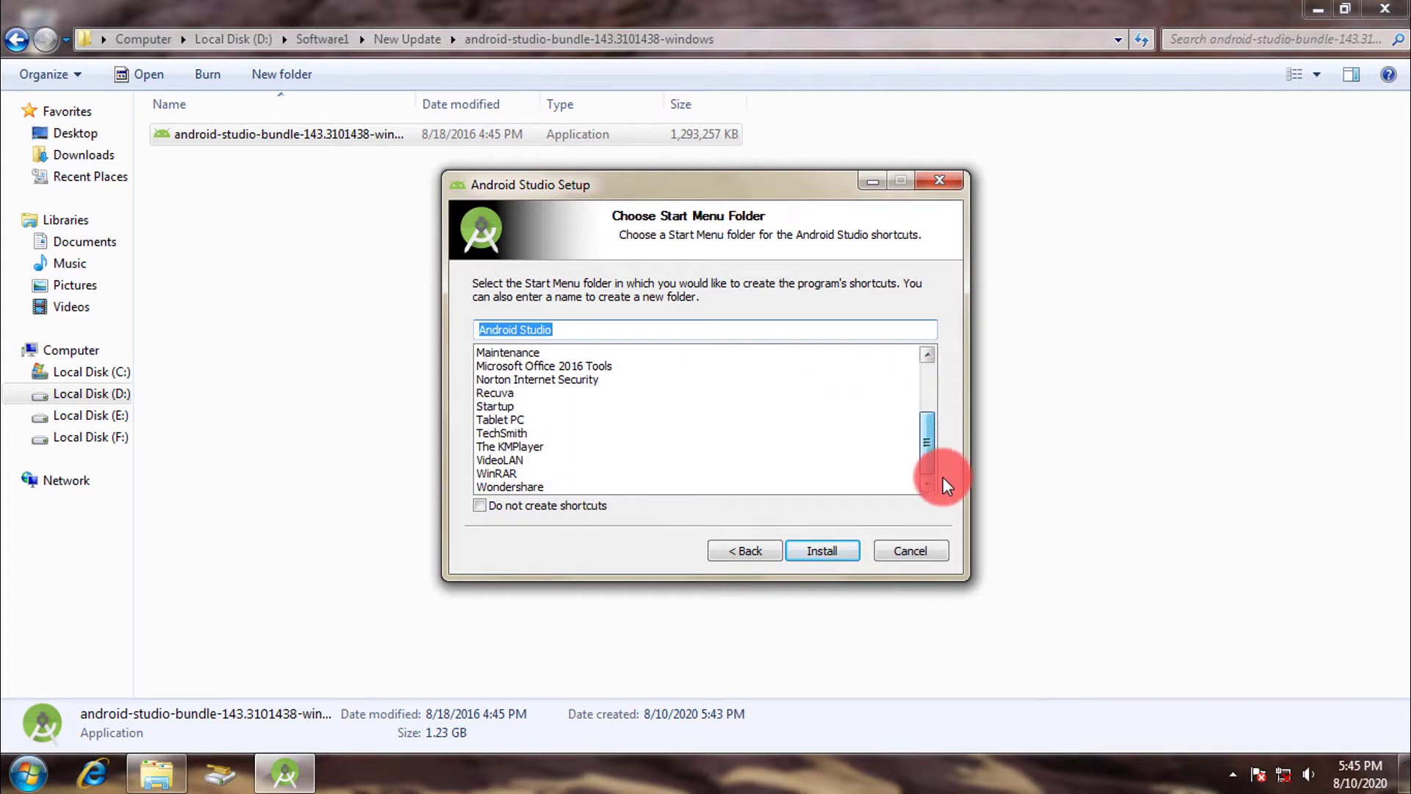
left_click(830, 548)
left_click_drag(666, 185, 637, 180)
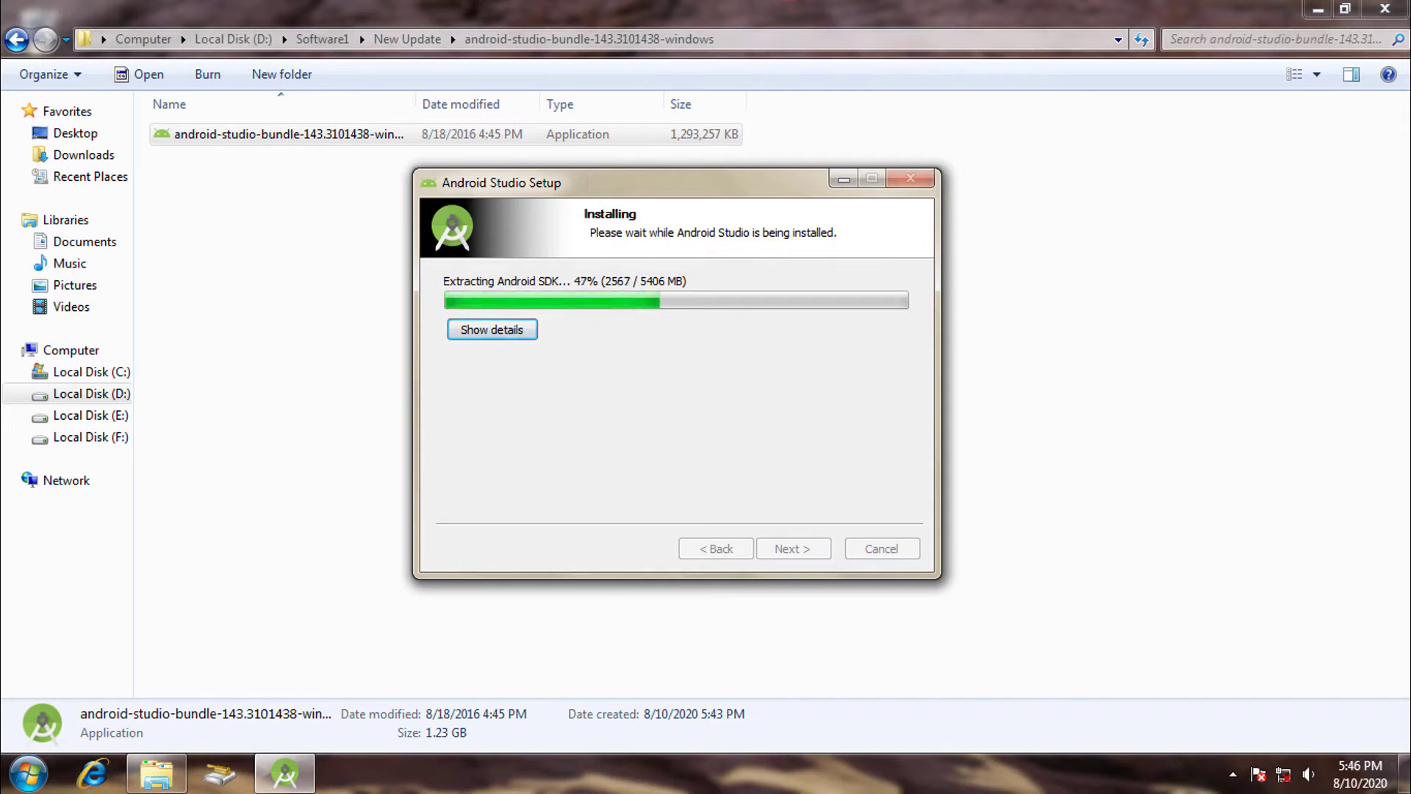
- Check the computer's network connection status while the installation runs
left_click(1283, 775)
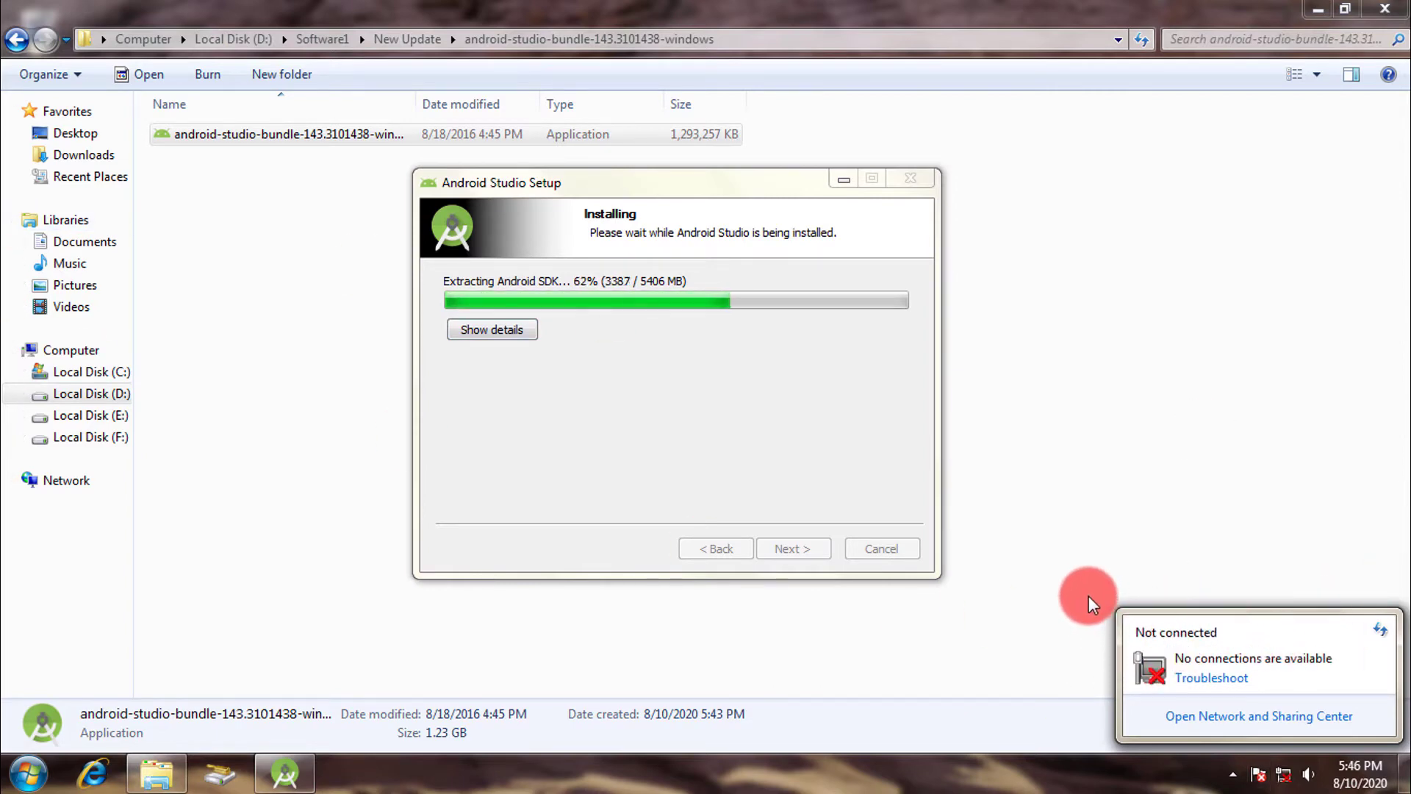
mouse_move(1306, 721)
left_mouse_down()
mouse_move(1292, 715)
mouse_move(1345, 690)
left_mouse_up()
left_click(1049, 608)
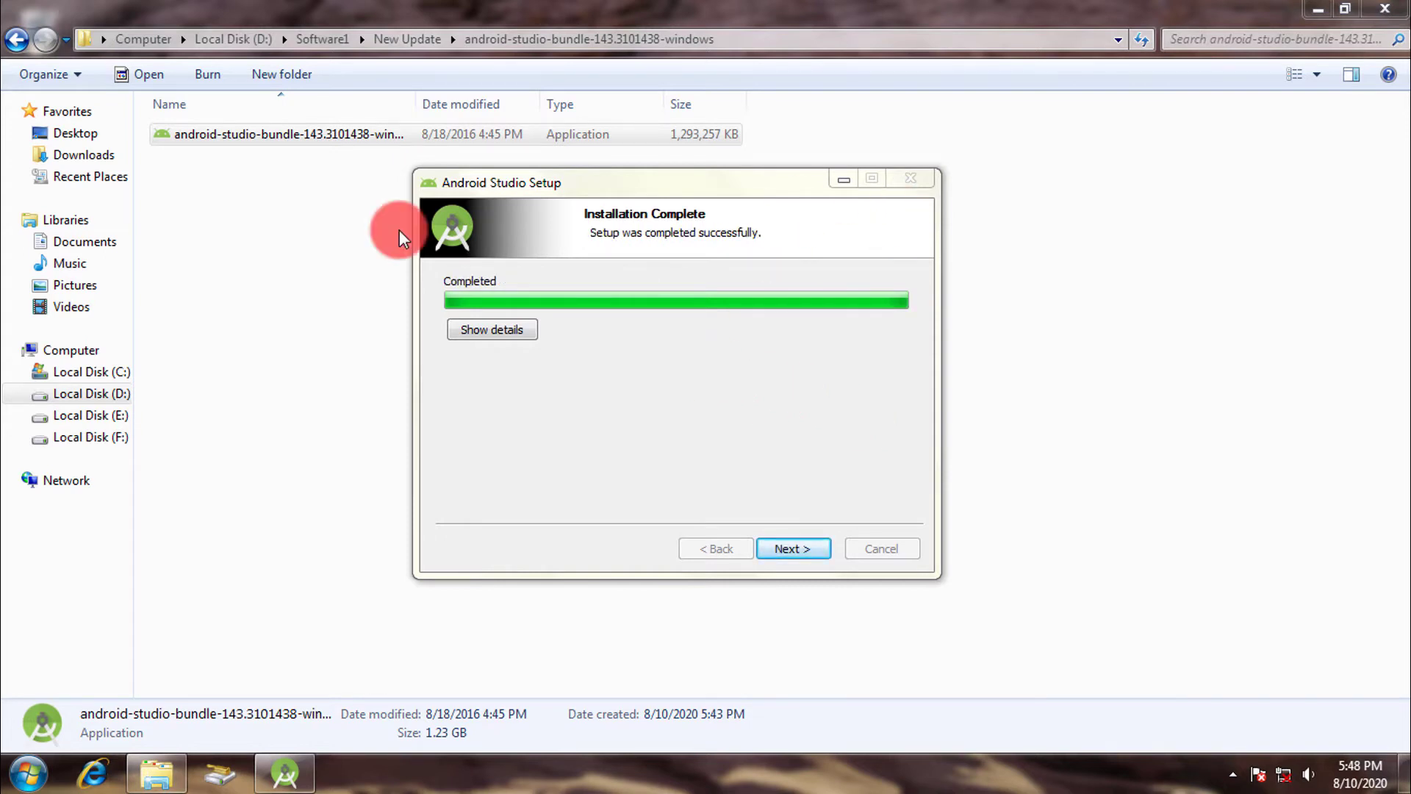
- Review the detailed installation log and proceed to the final setup page
left_click(497, 329)
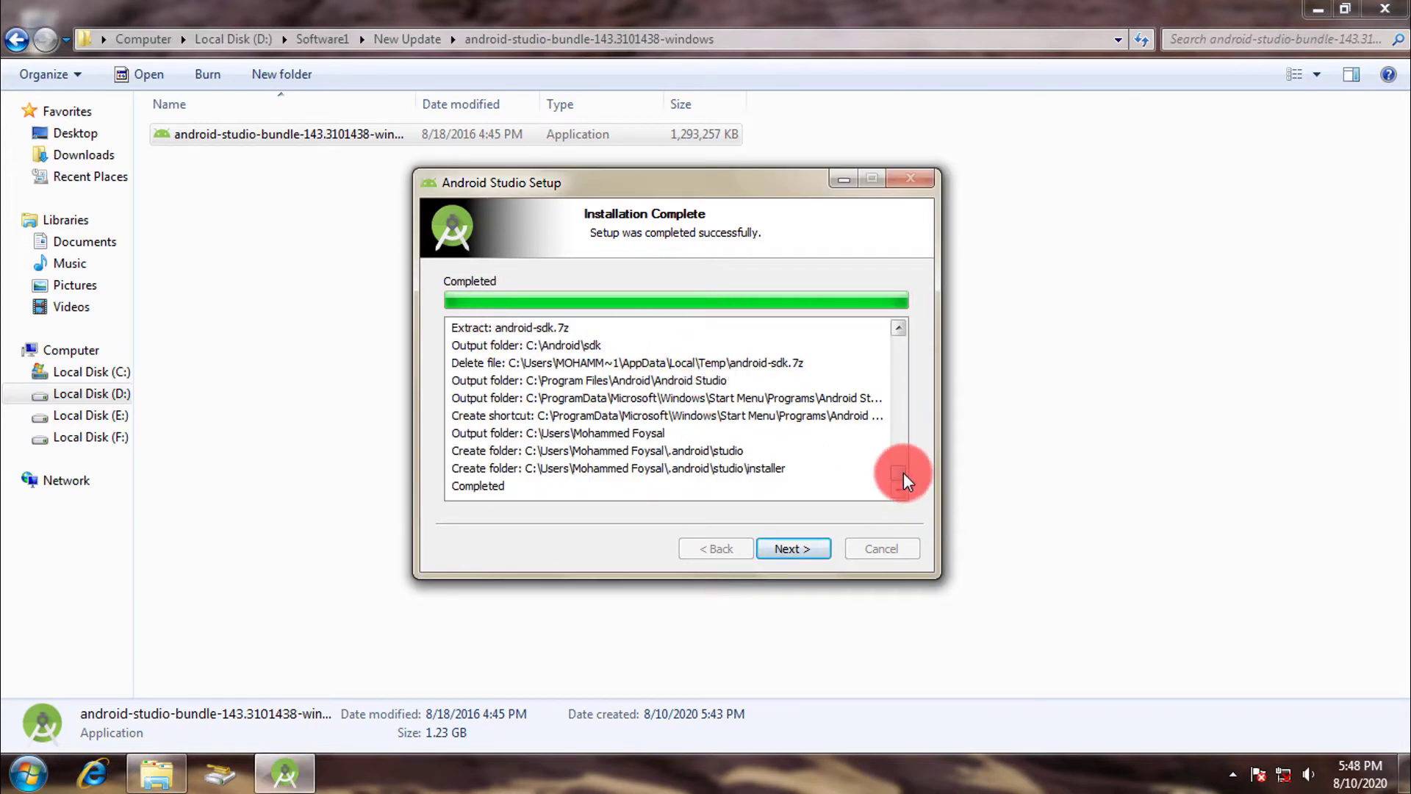
left_click_drag(902, 473, 894, 353)
left_click(796, 550)
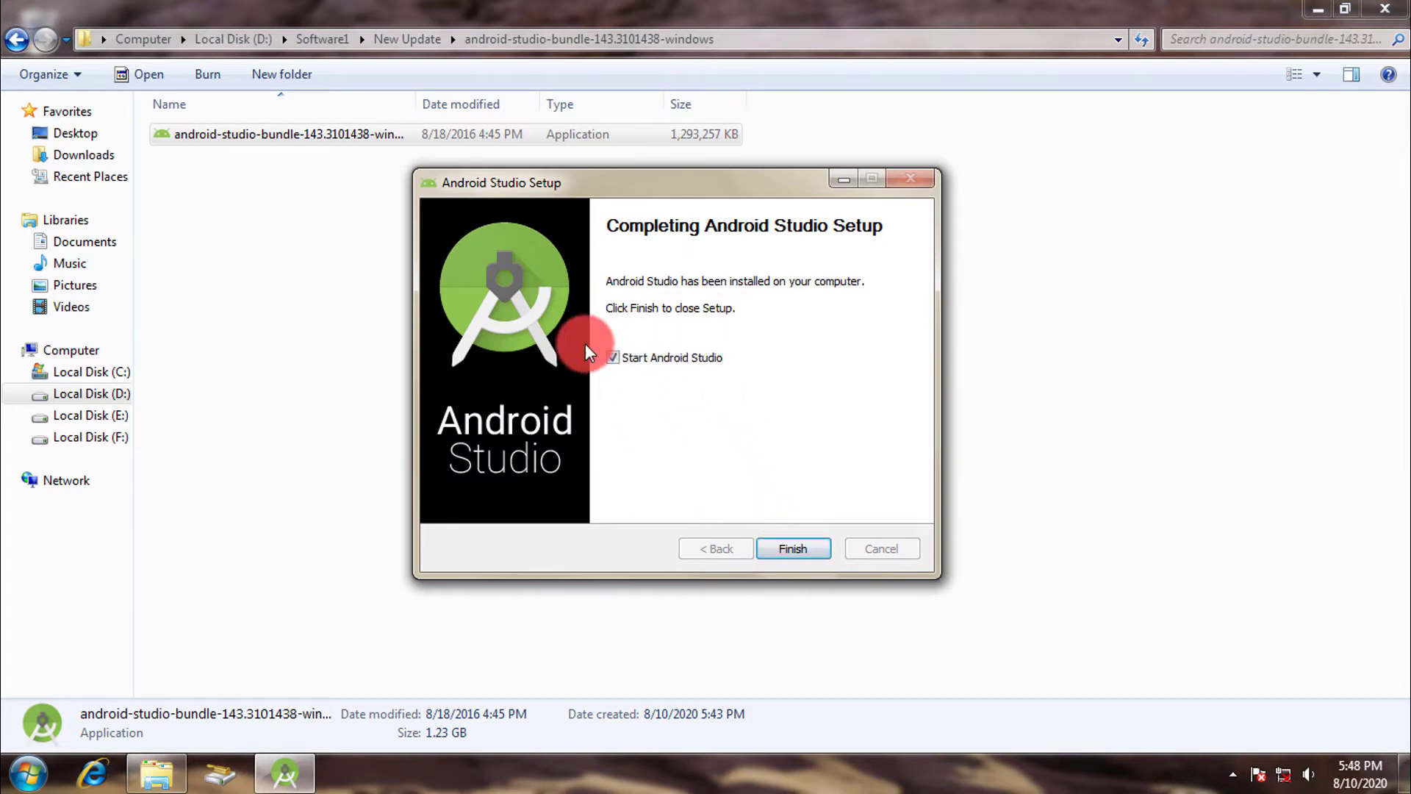
- Finish the setup with Start Android Studio enabled and close the installer's folder window
left_click(804, 551)
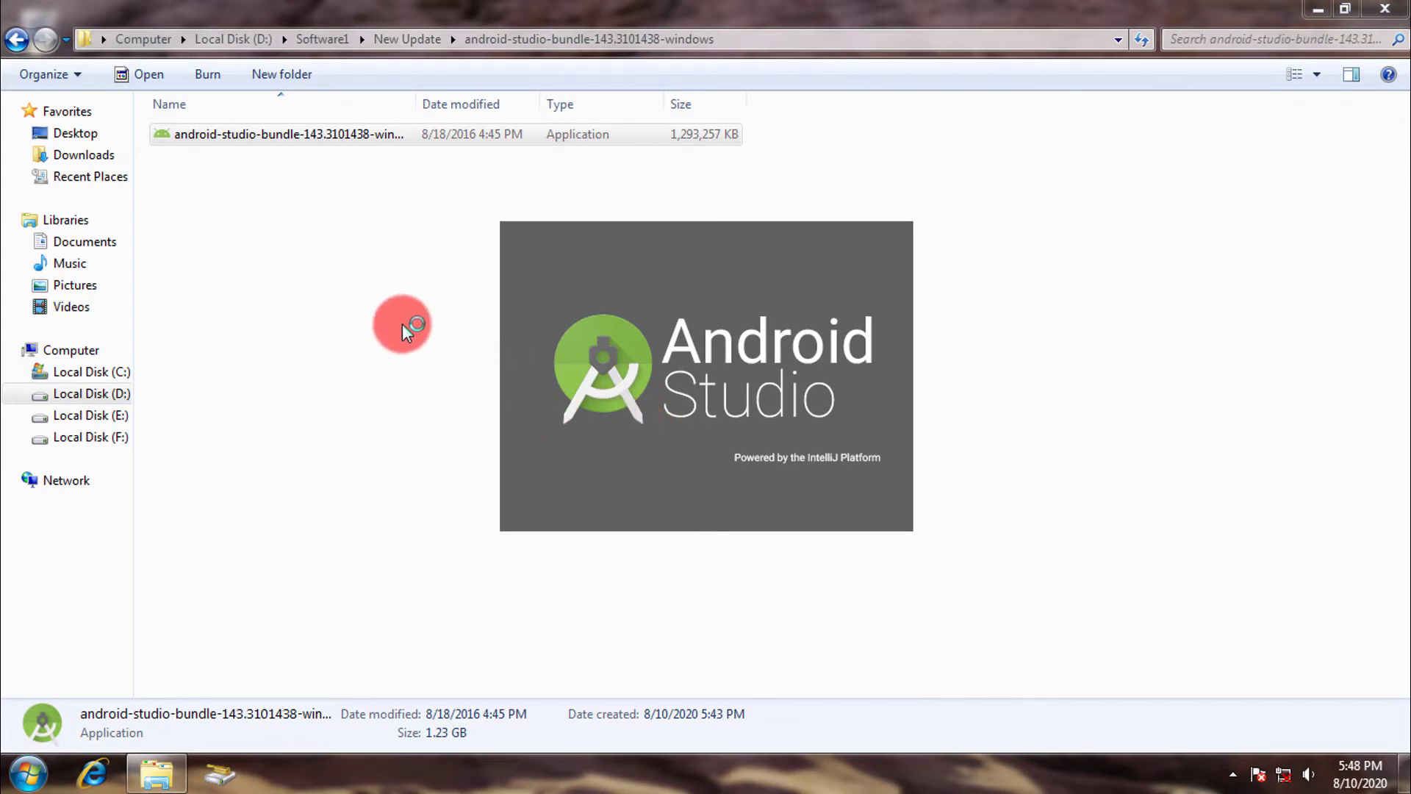
left_click(1384, 9)
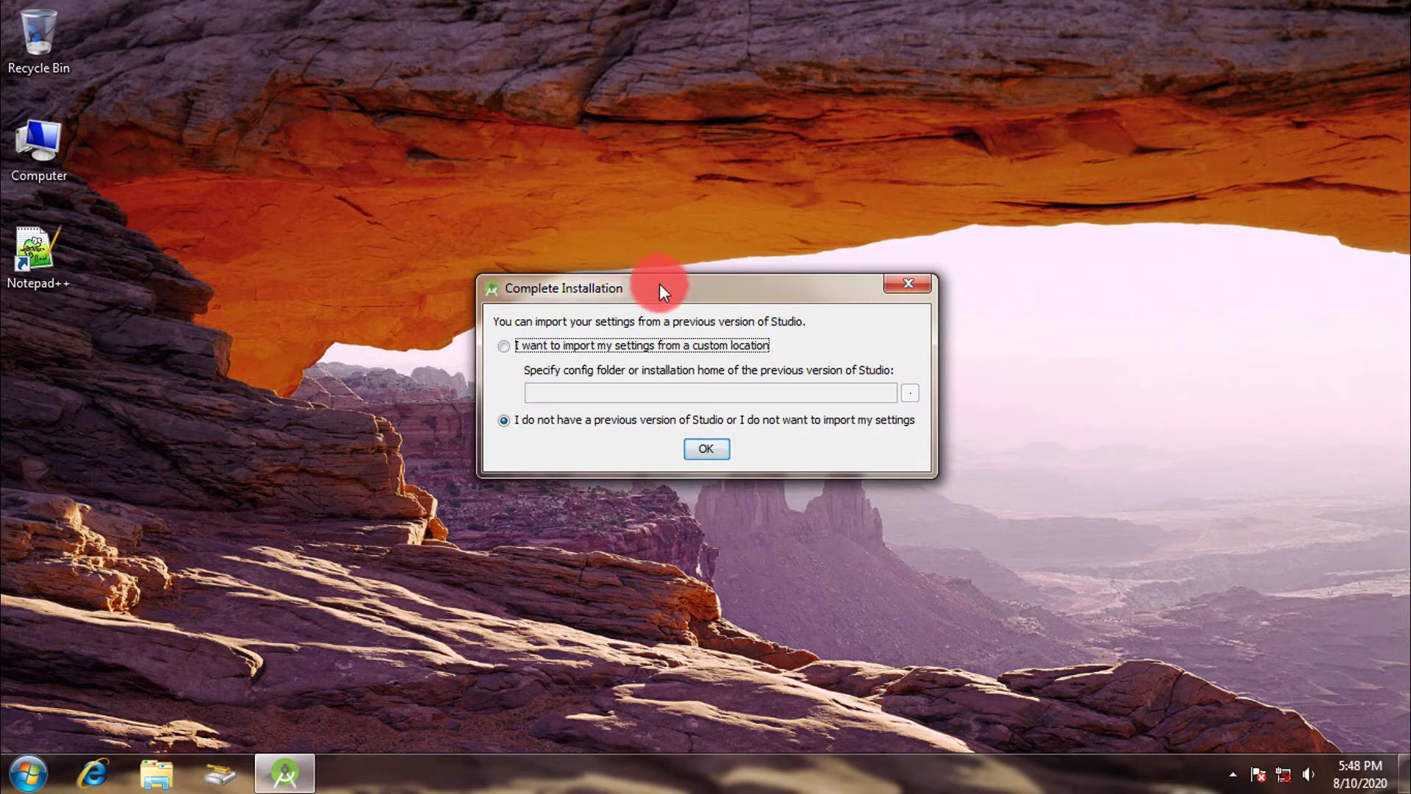
- Choose not to import settings from a previous version of Studio and dismiss the SDK add-on list error
left_click_drag(660, 283, 762, 205)
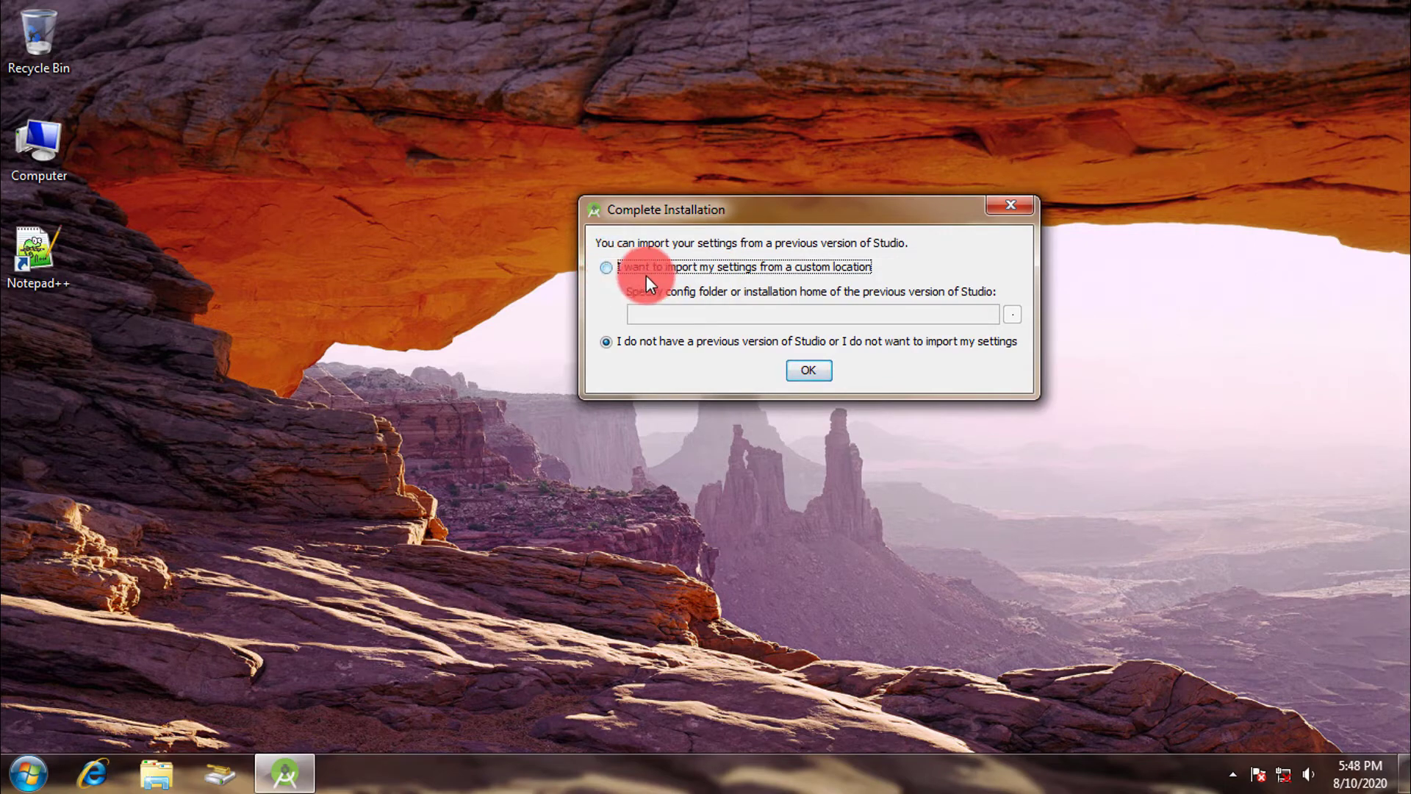
left_click(601, 335)
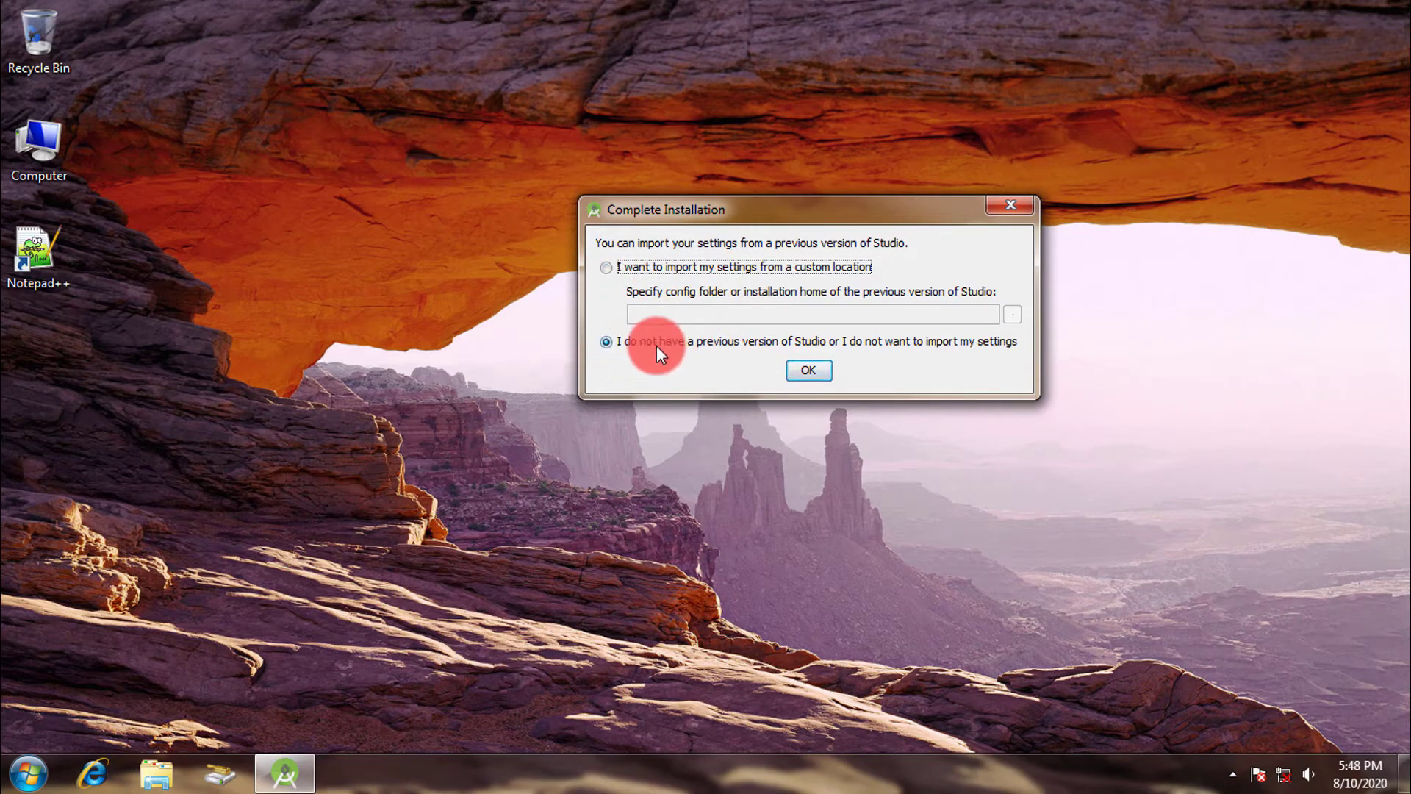
left_click(823, 369)
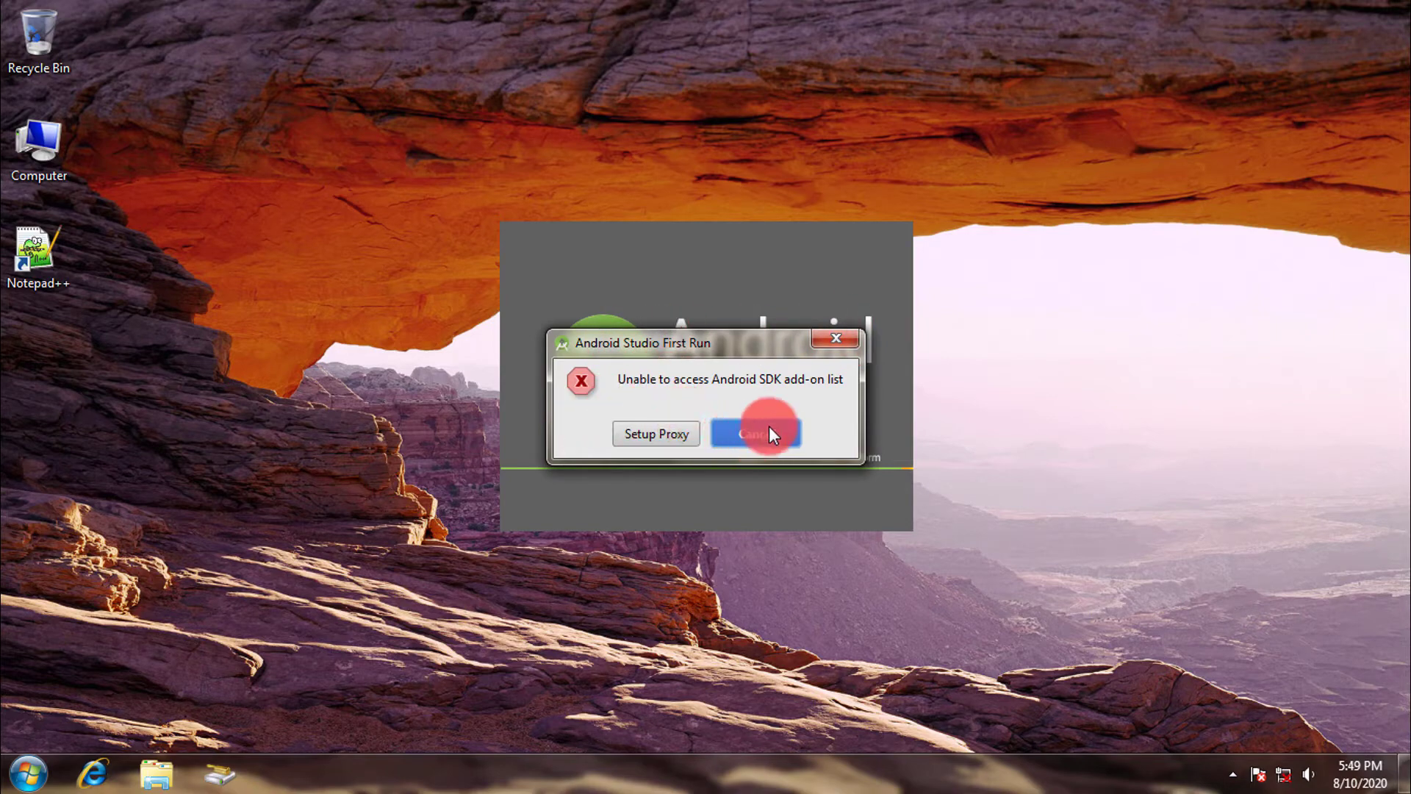
left_click(837, 339)
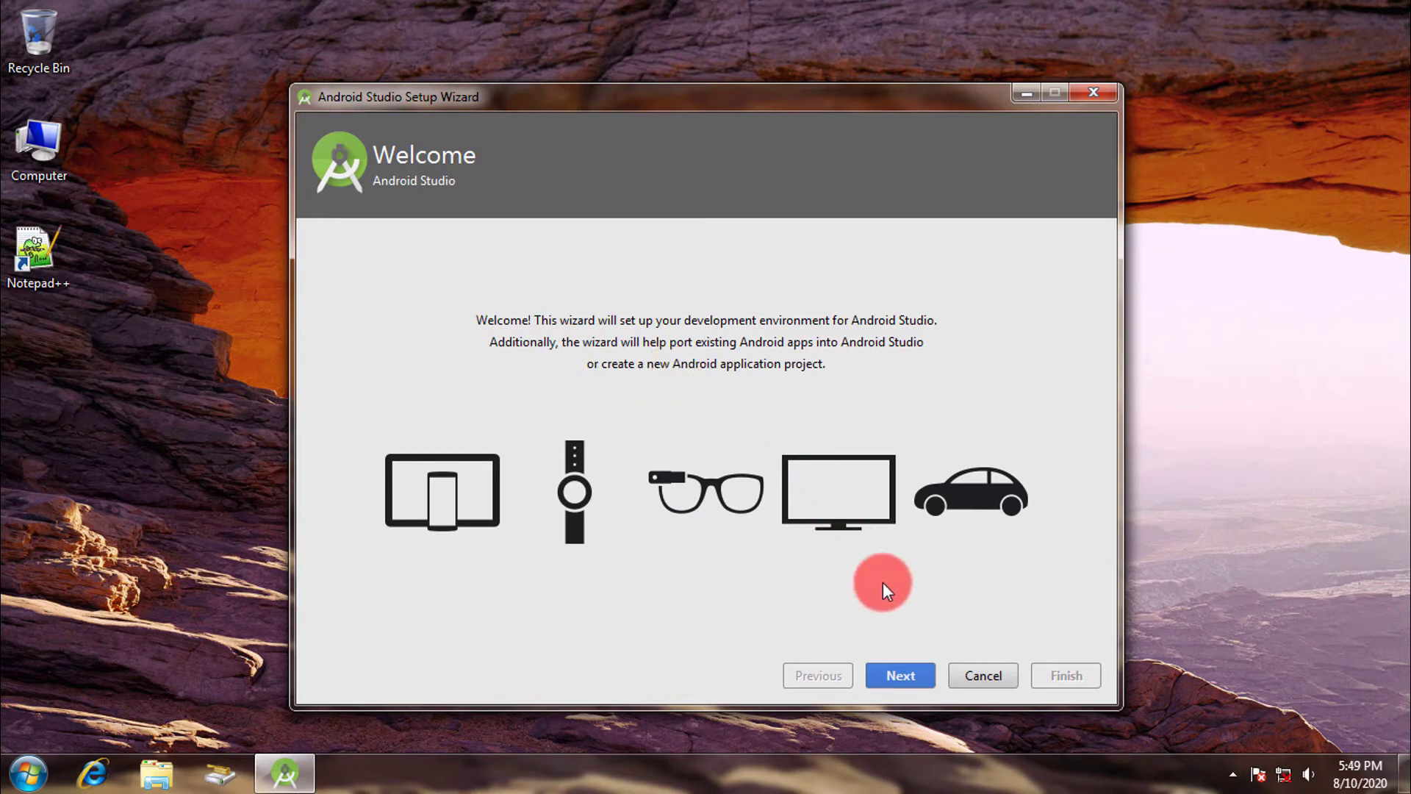
- Choose the Custom install type in the Android Studio Setup Wizard
left_click(909, 664)
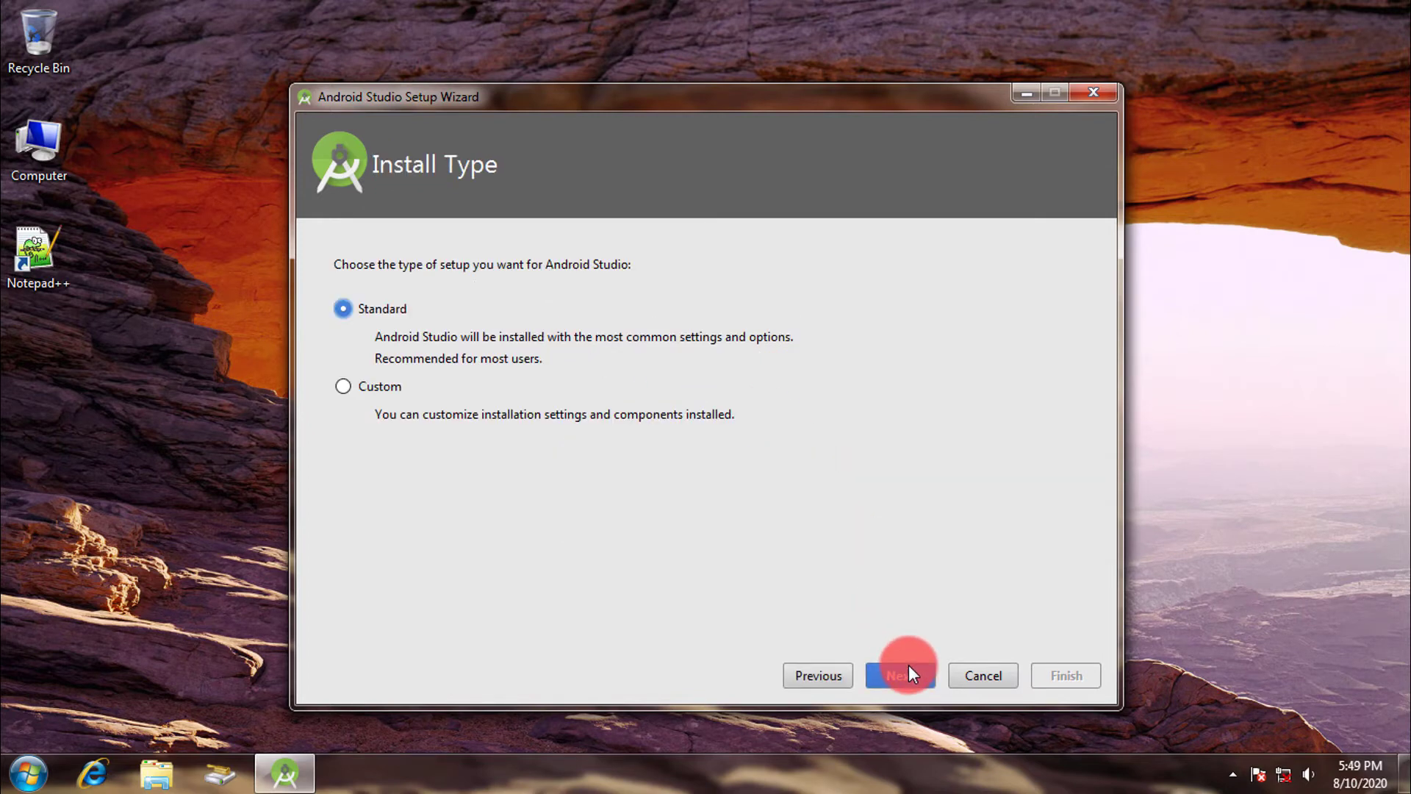
left_click(343, 385)
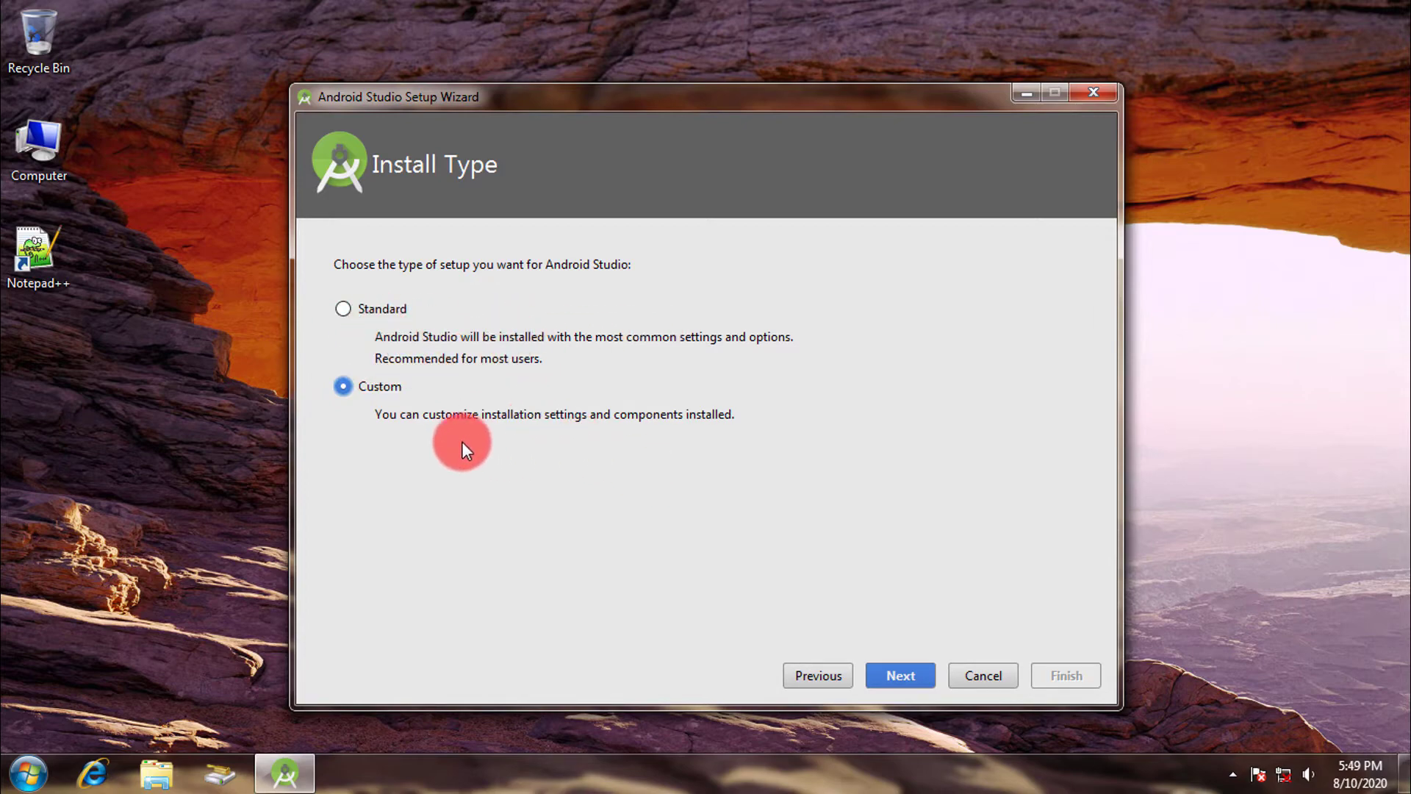
left_click(903, 675)
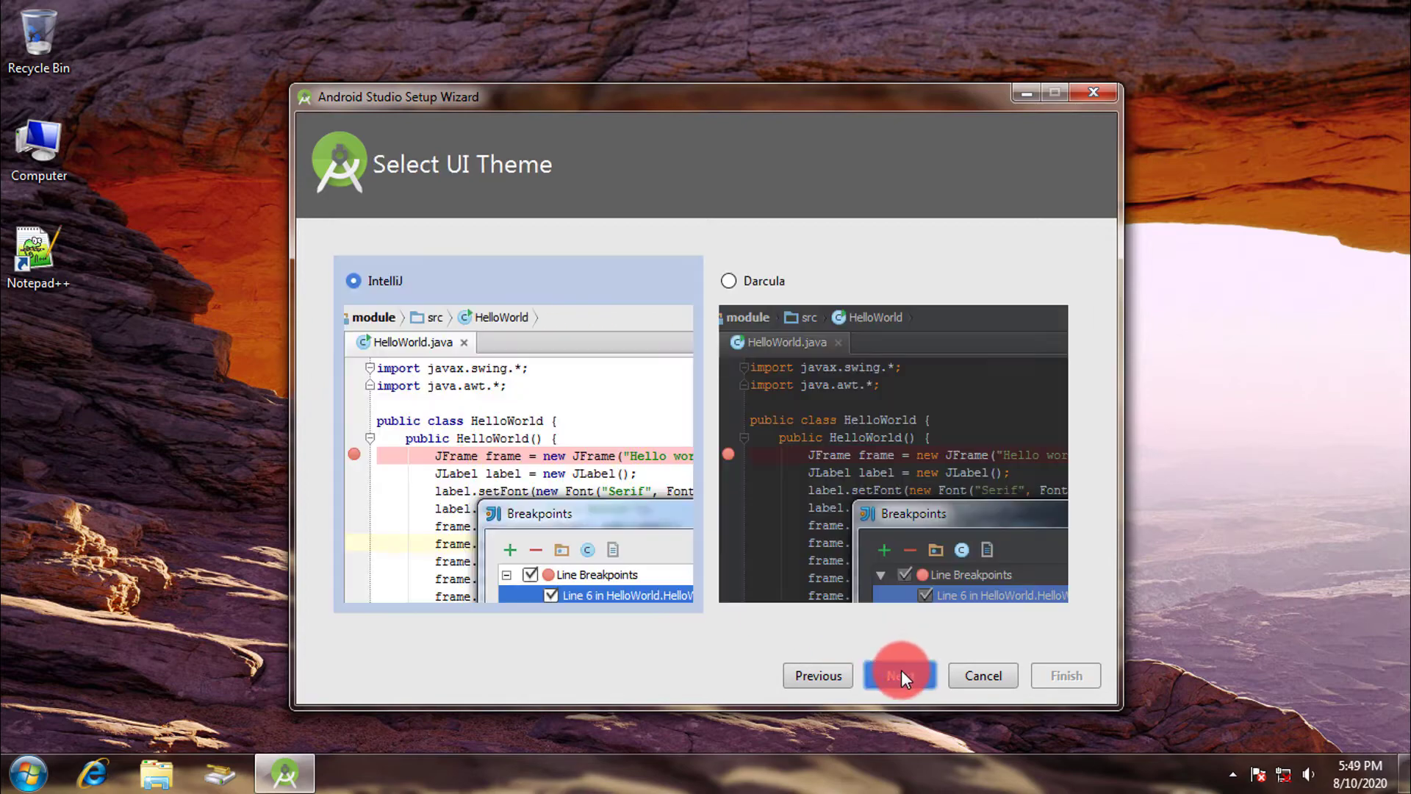
- Choose the IntelliJ UI theme after trying Darcula, and continue to the SDK components setup
left_click(810, 282)
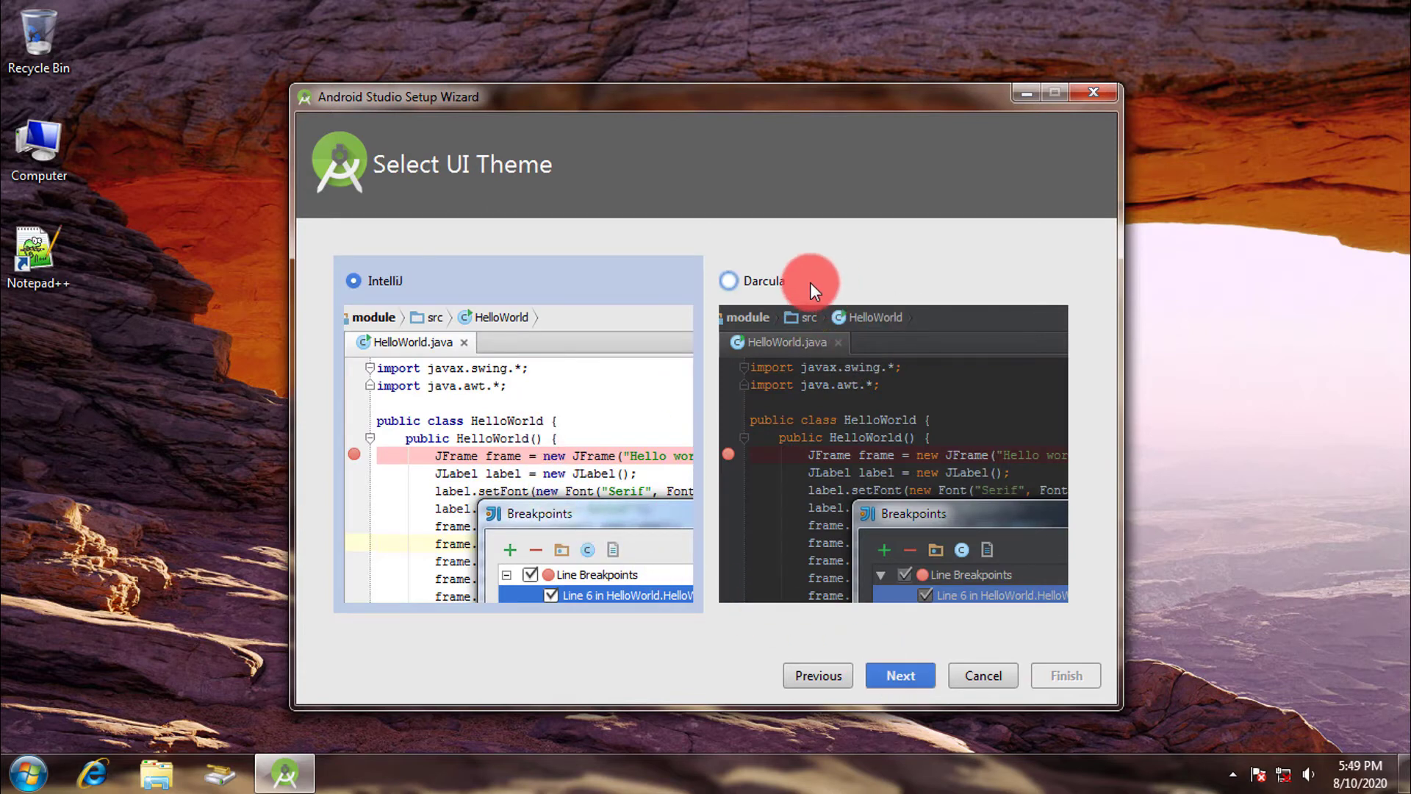
left_click(454, 280)
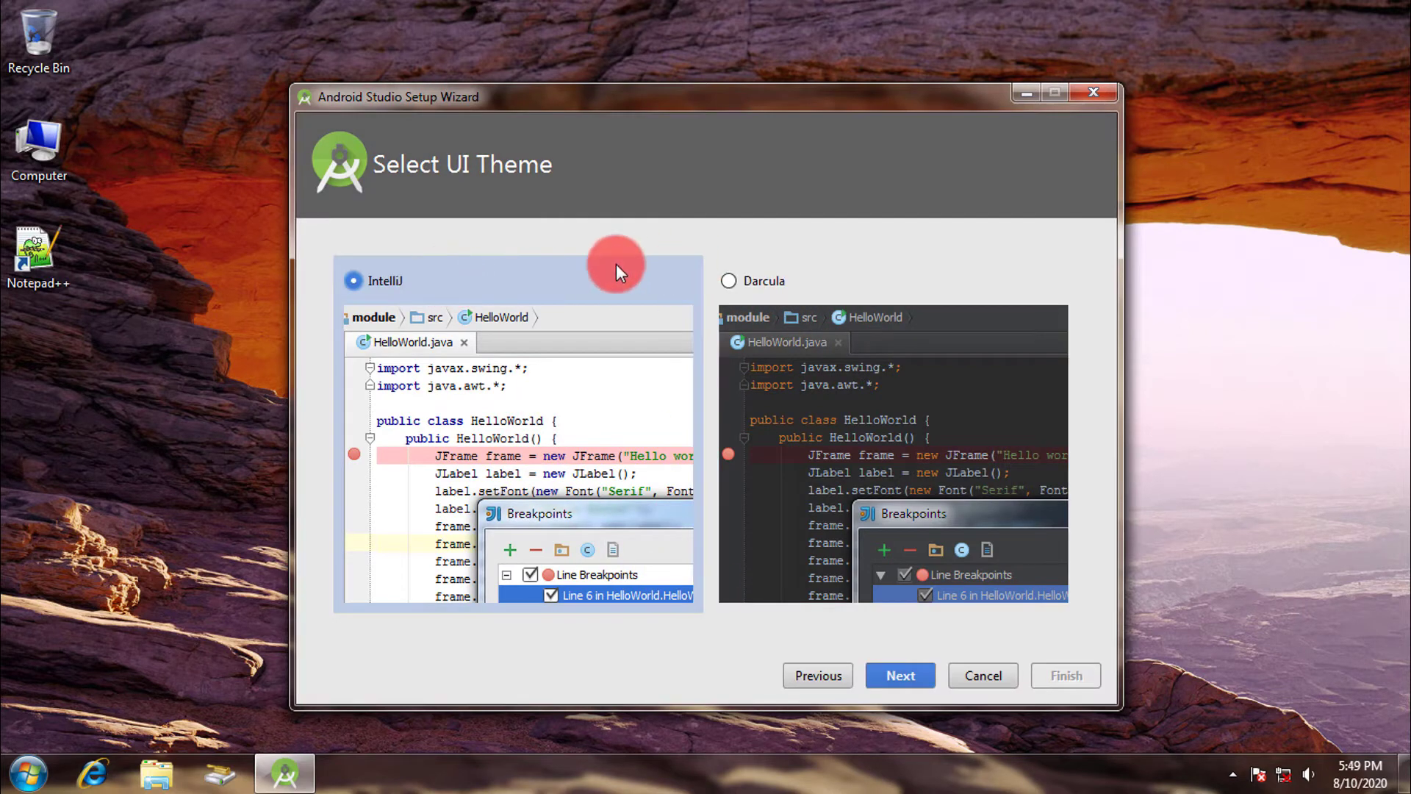
left_click(902, 675)
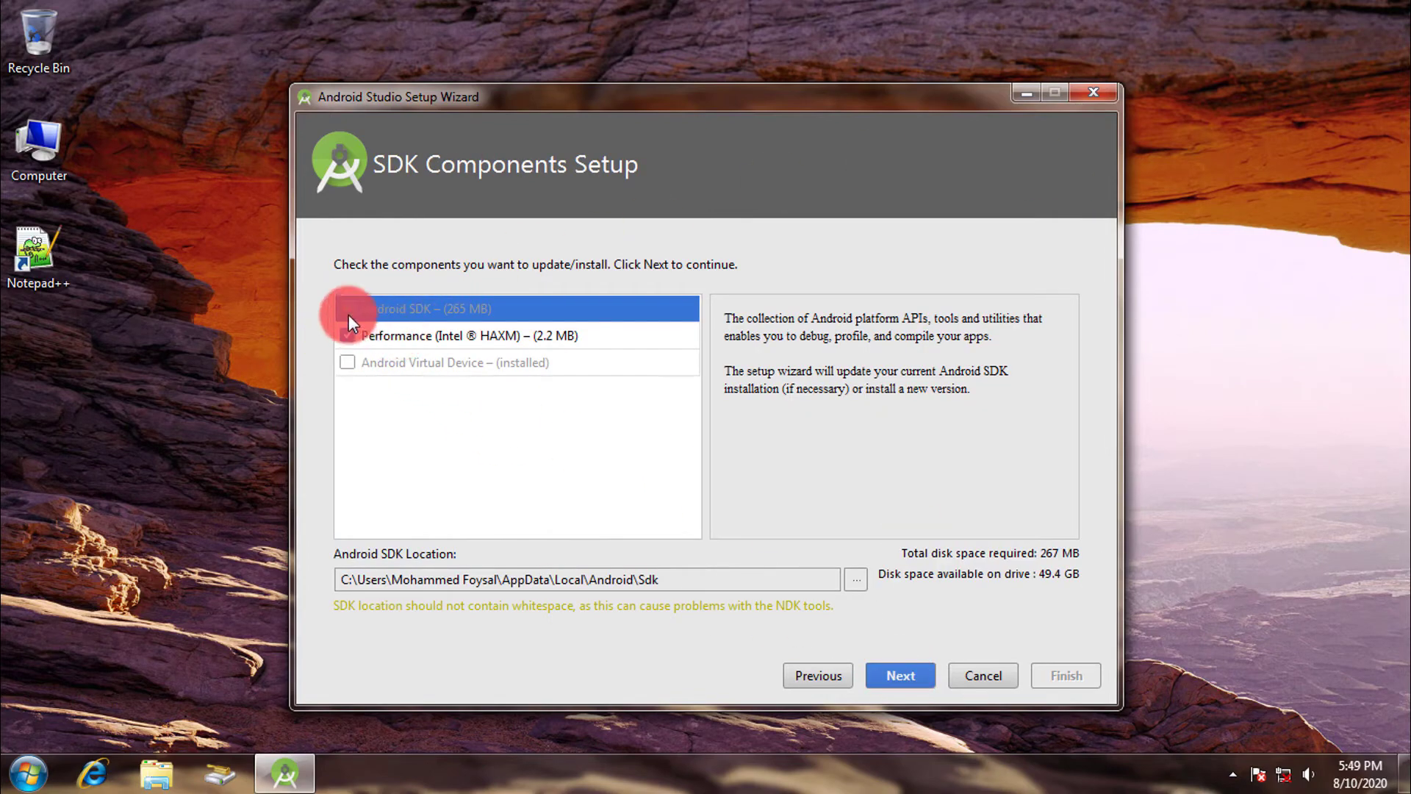
- Set the Android SDK location to C:\Android\sdk and continue to the emulator settings
left_click(351, 362)
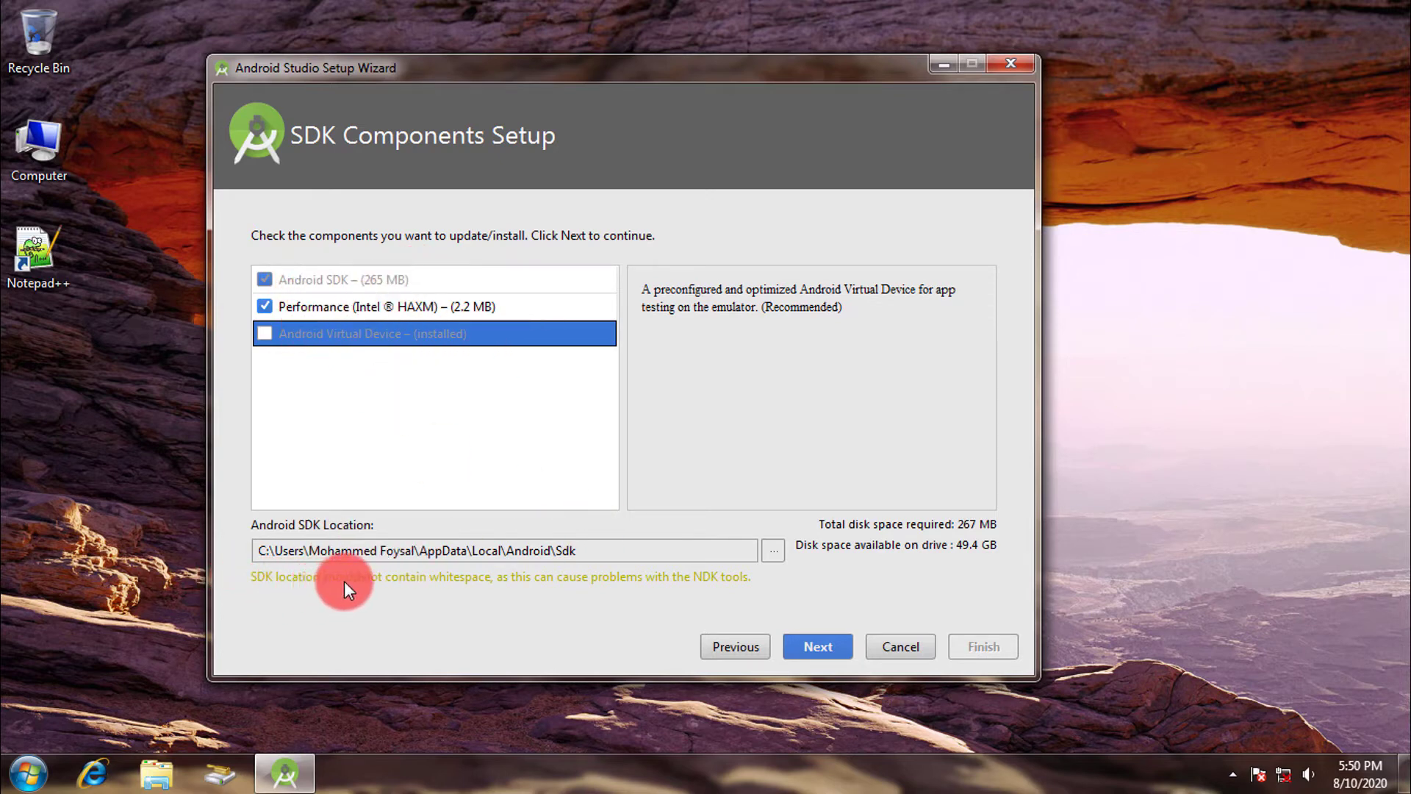
left_click(775, 553)
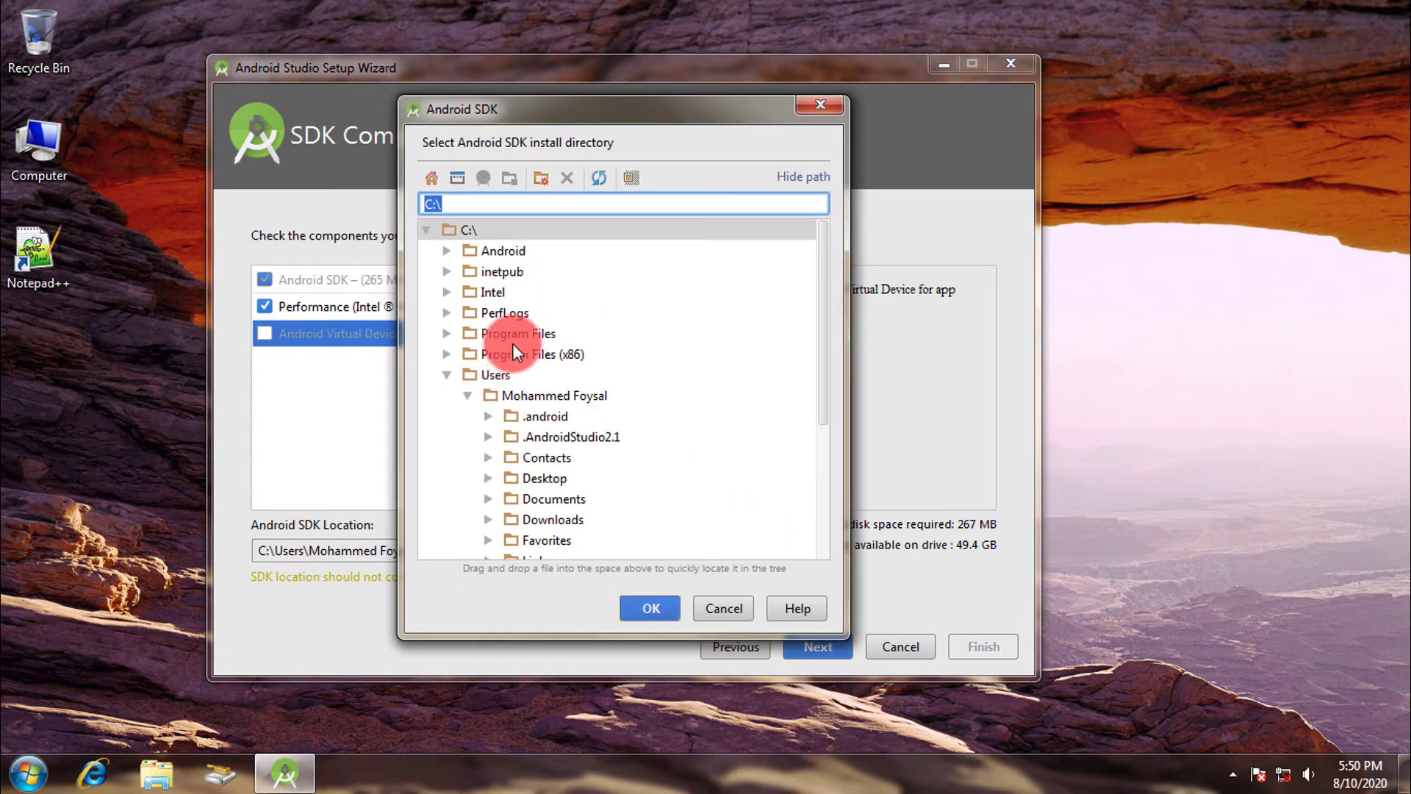
left_click(448, 251)
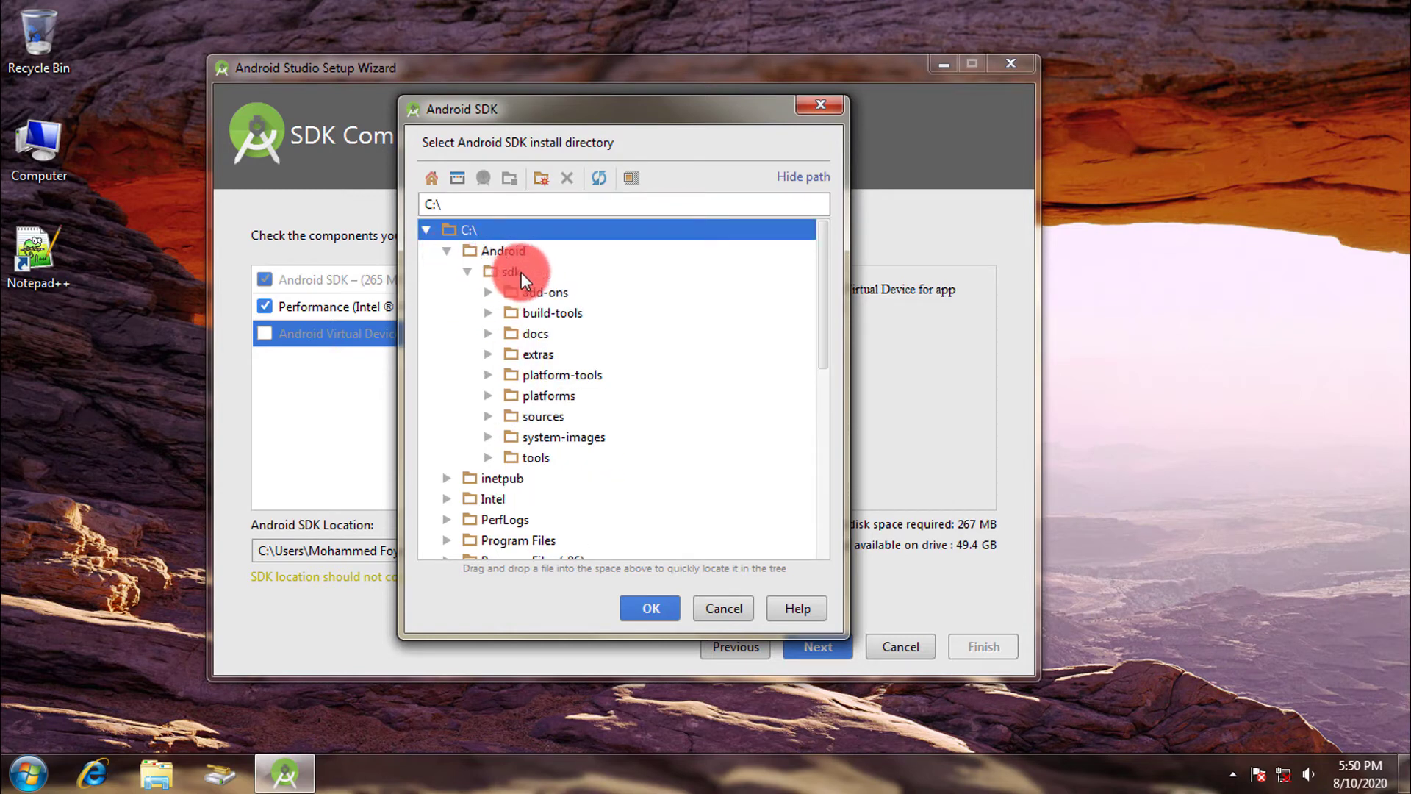
left_click(473, 272)
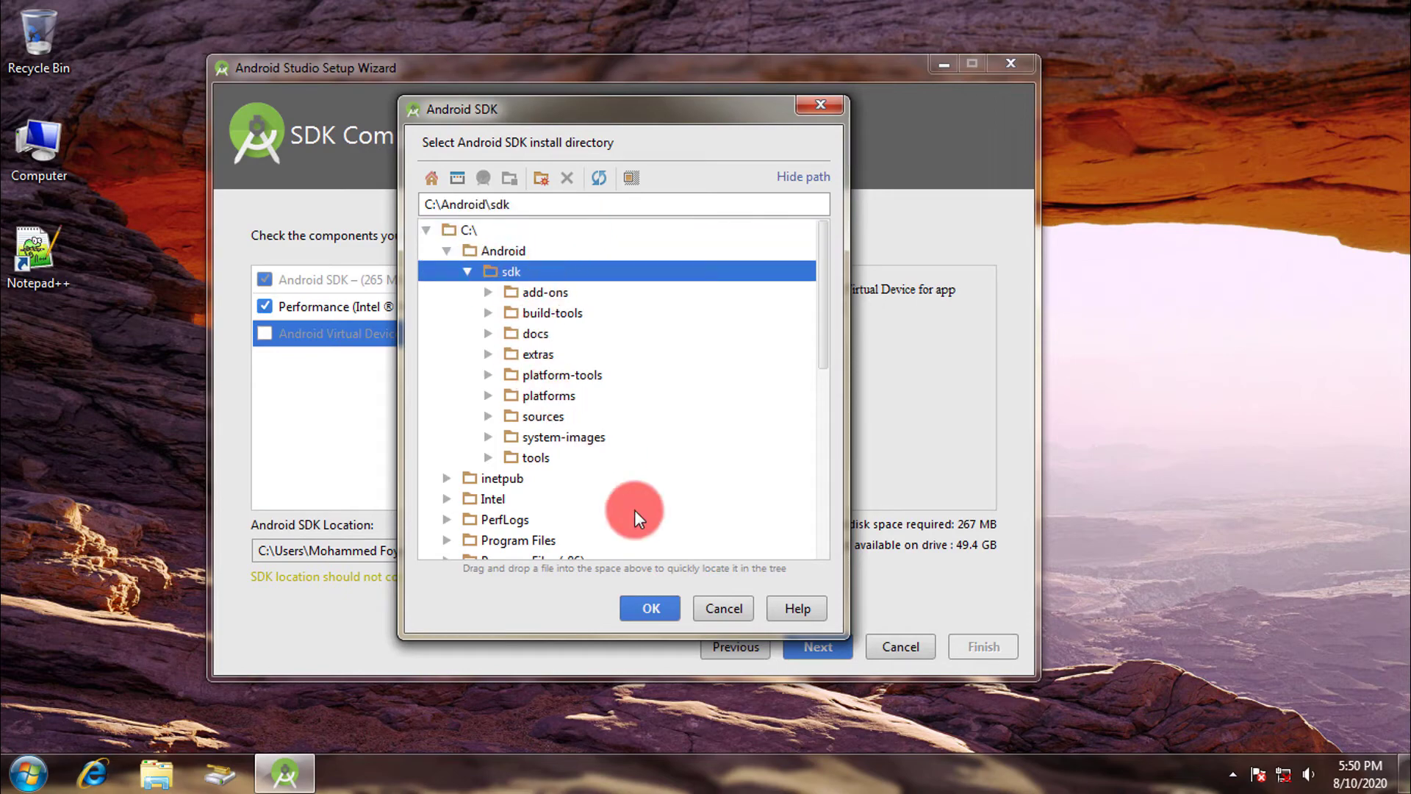
left_click(664, 610)
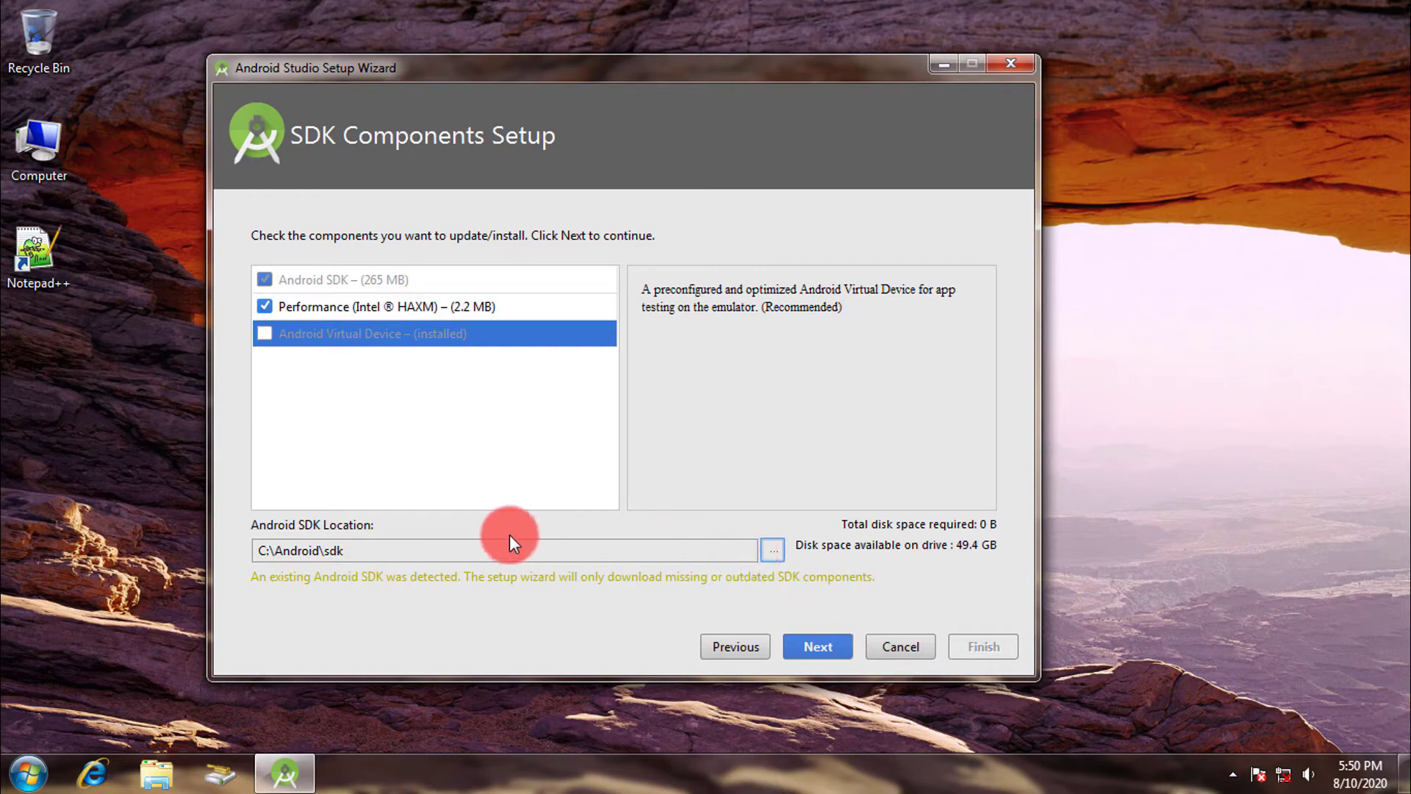
left_click(815, 647)
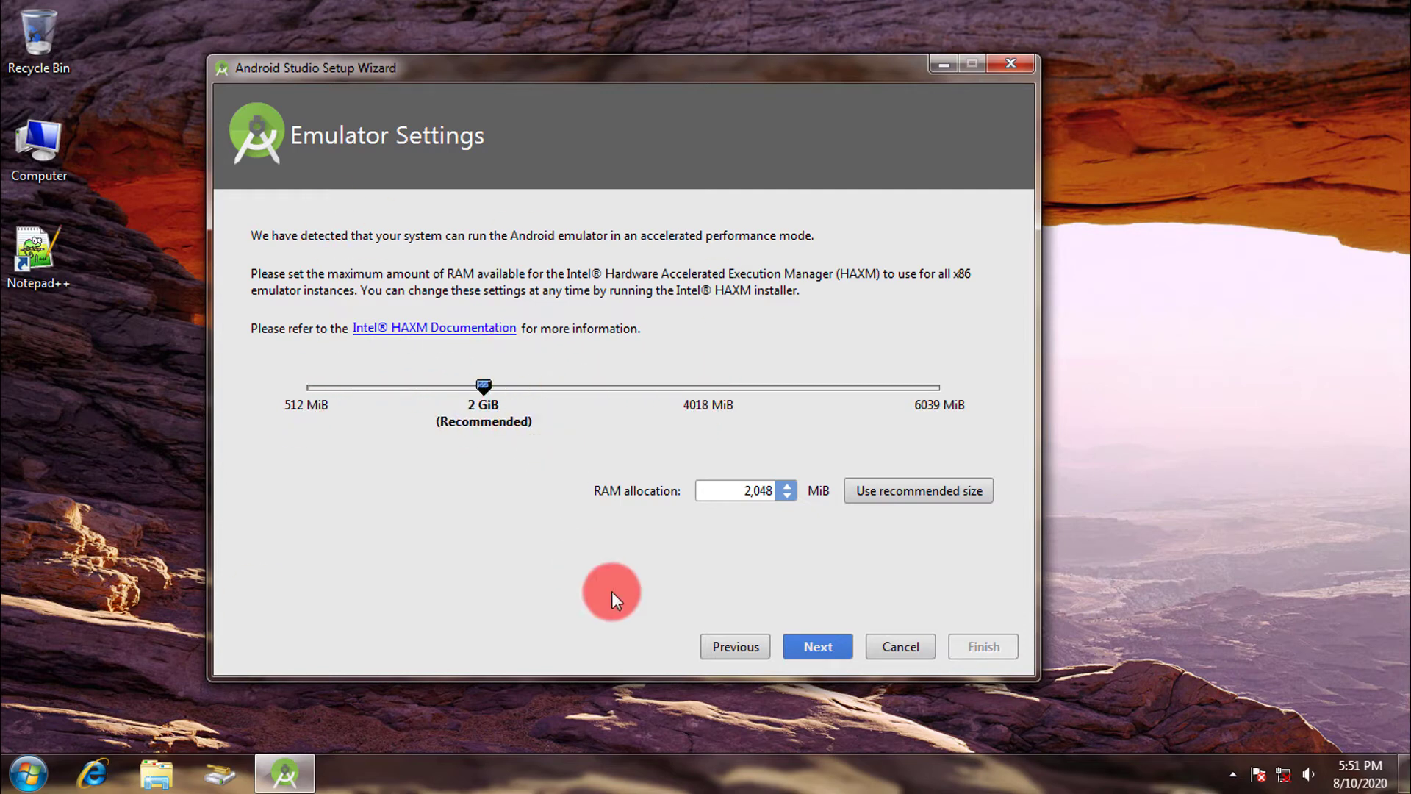
- Accept the 2,048 MiB emulator RAM allocation and the verified settings, and finish the setup wizard
left_click(828, 643)
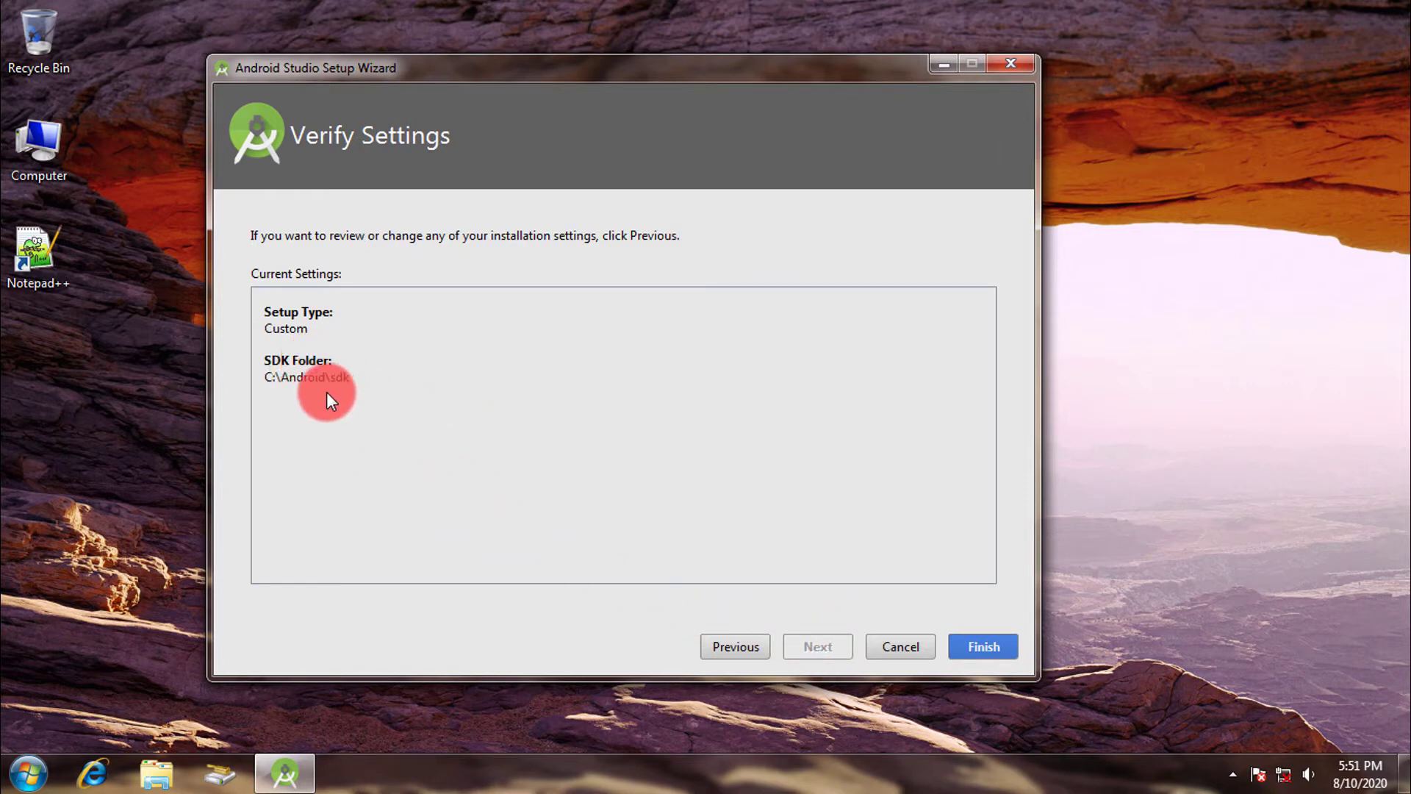
left_click(982, 646)
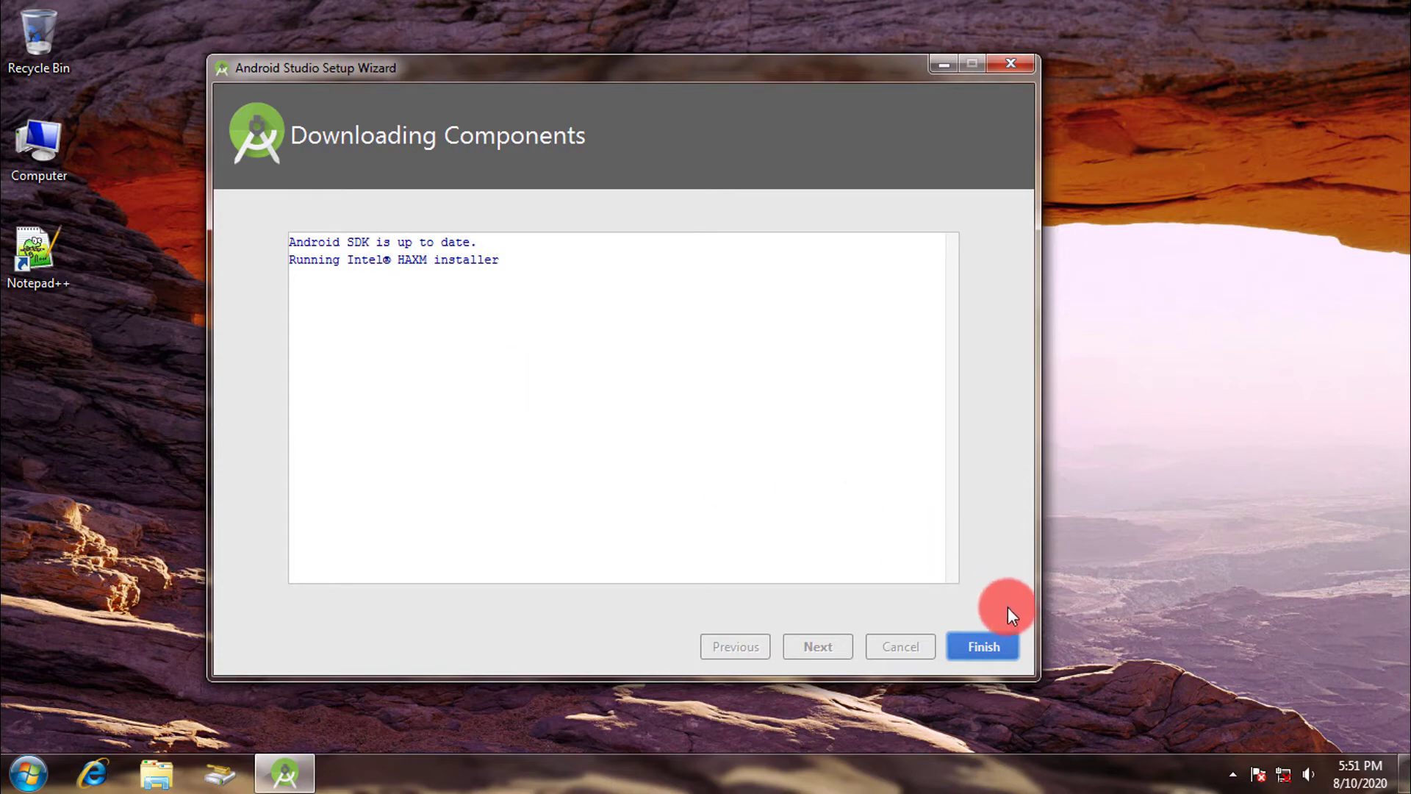
left_click(989, 647)
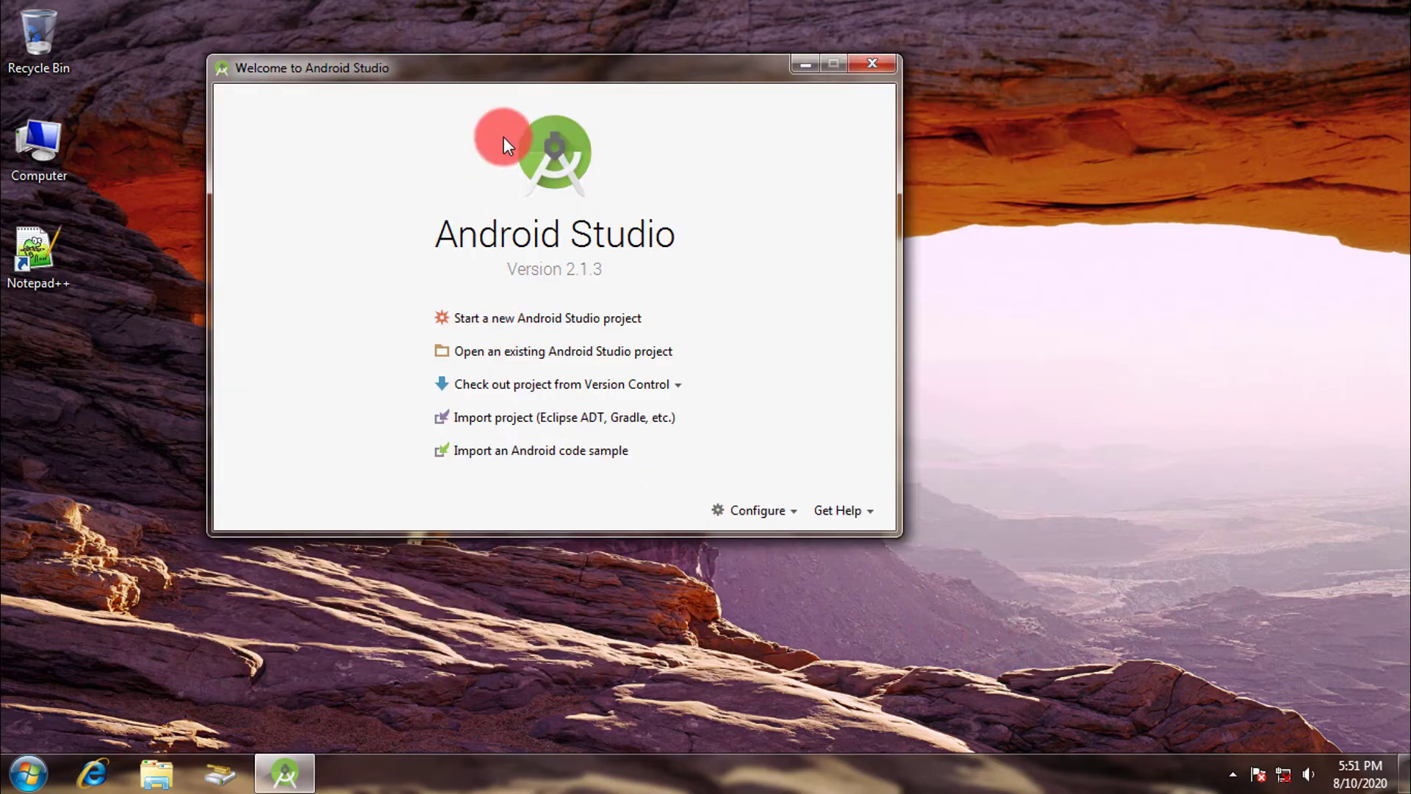
- Look through the Software folder on Local Disk (D:) in Windows Explorer and close the folder window
left_click_drag(649, 68, 761, 57)
double_click(33, 153)
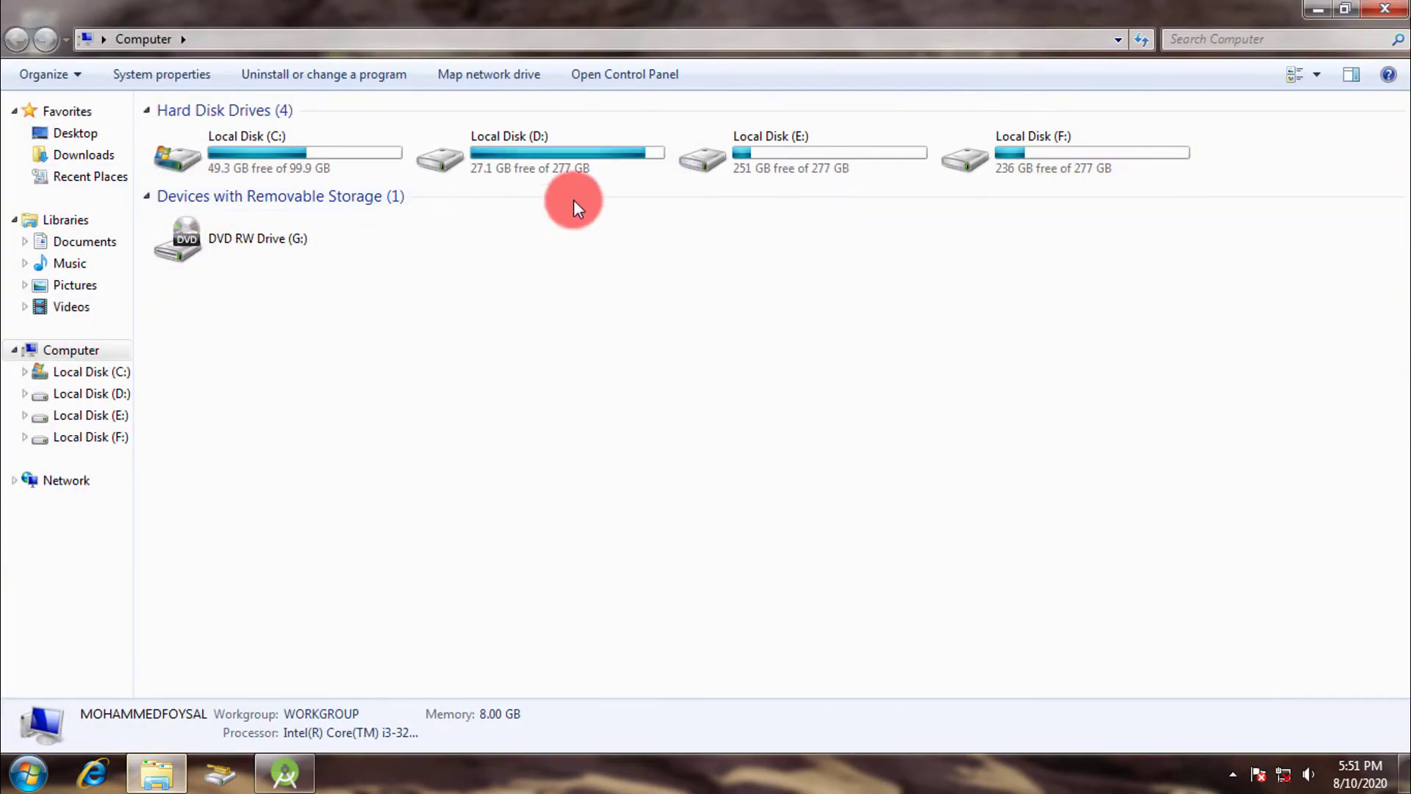
double_click(583, 162)
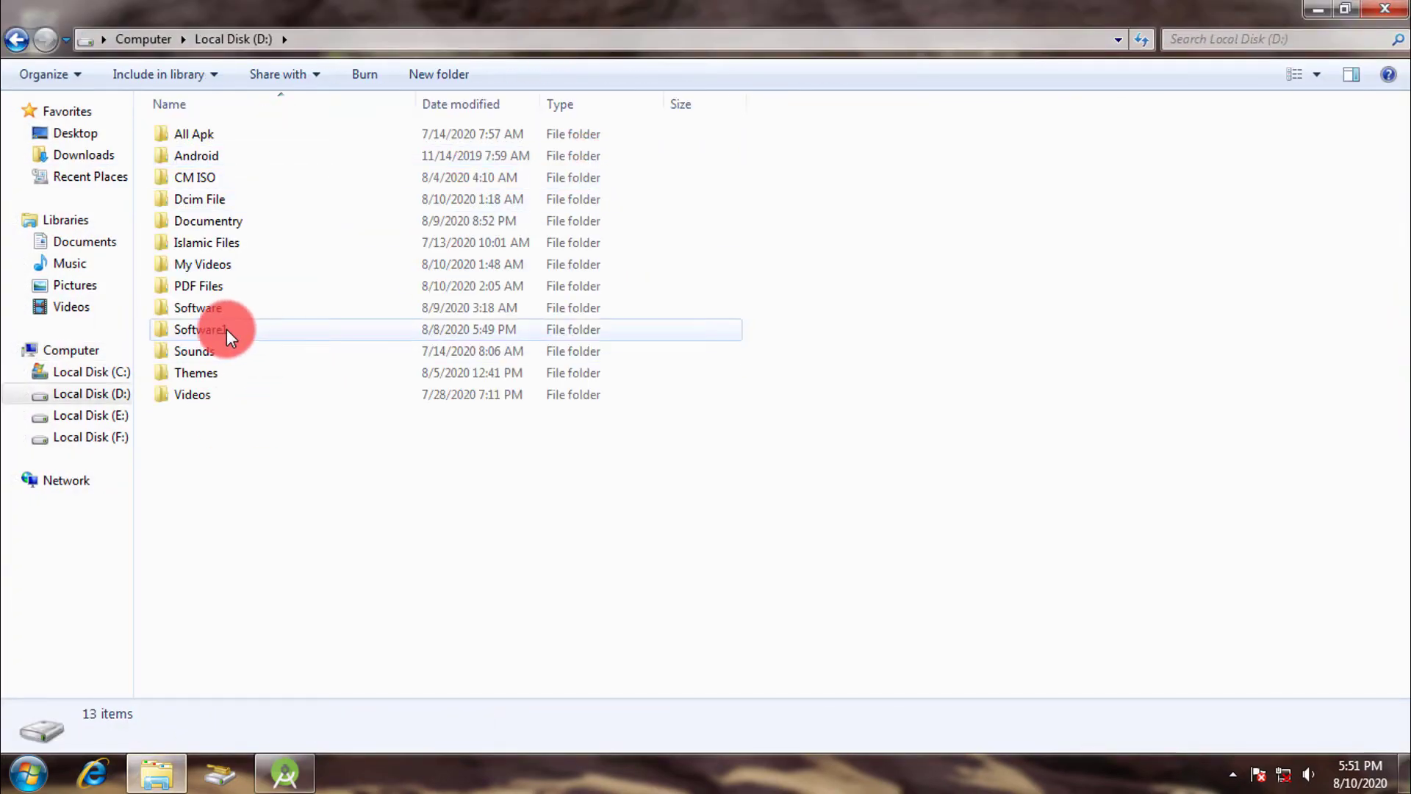
left_click(224, 330)
double_click(219, 310)
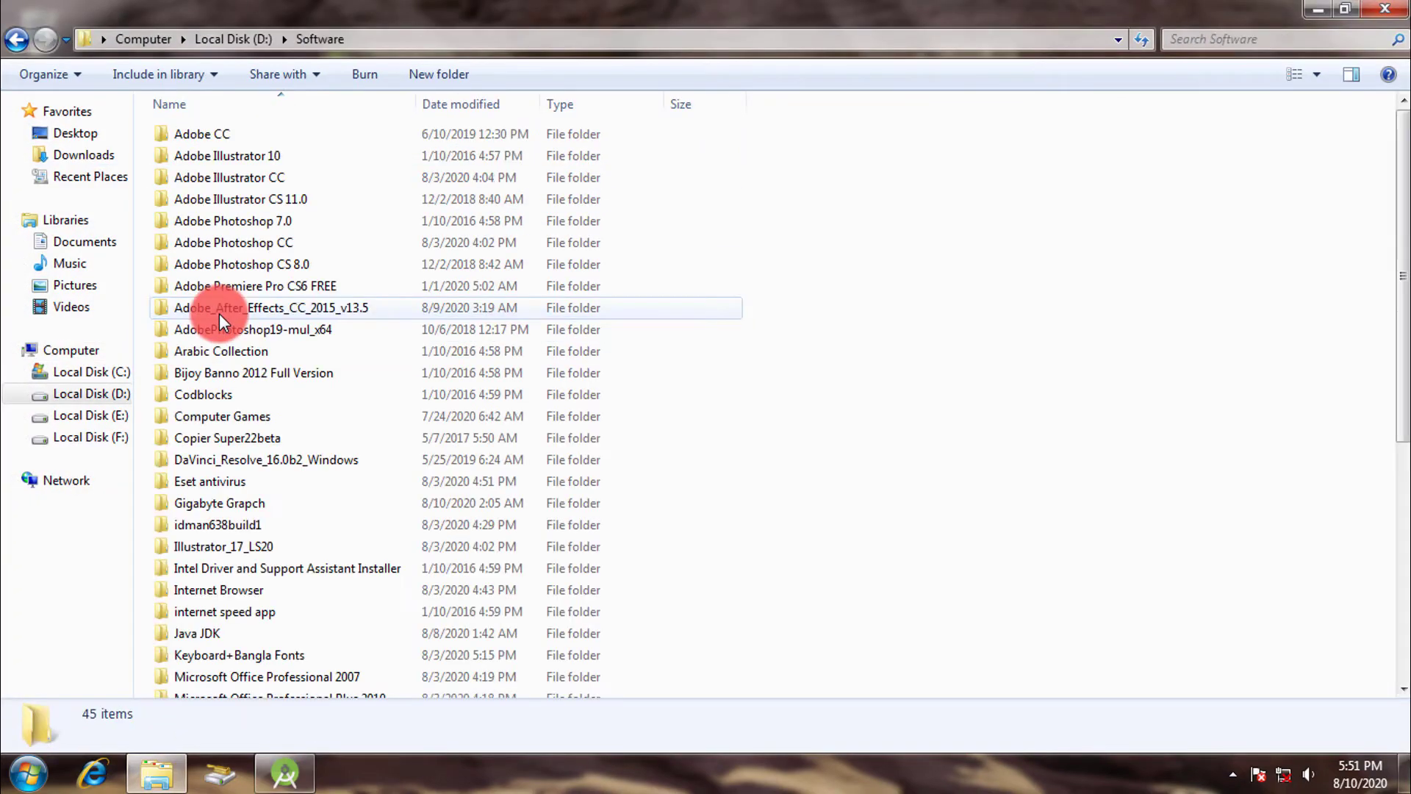
scroll(219, 313, "down", 6)
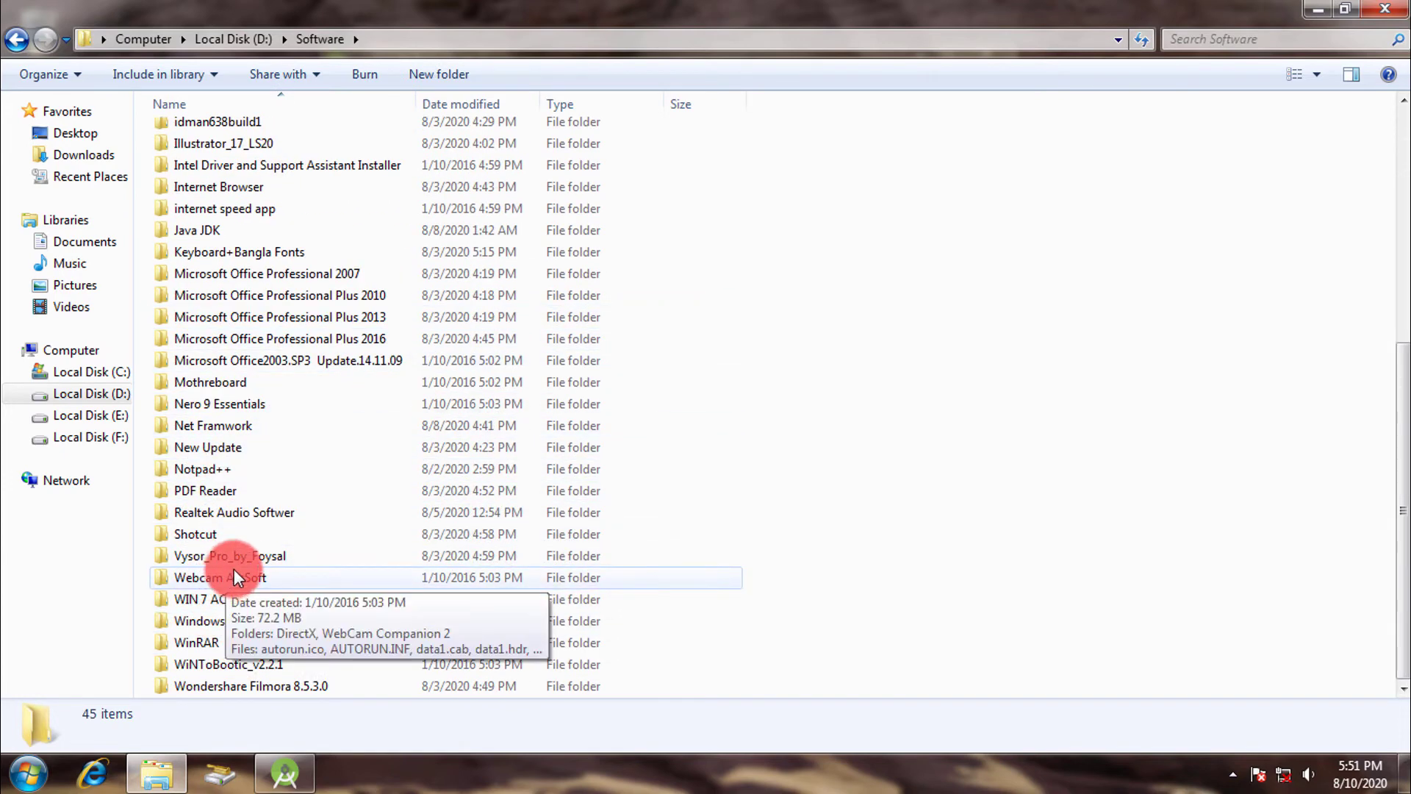
left_click(1376, 9)
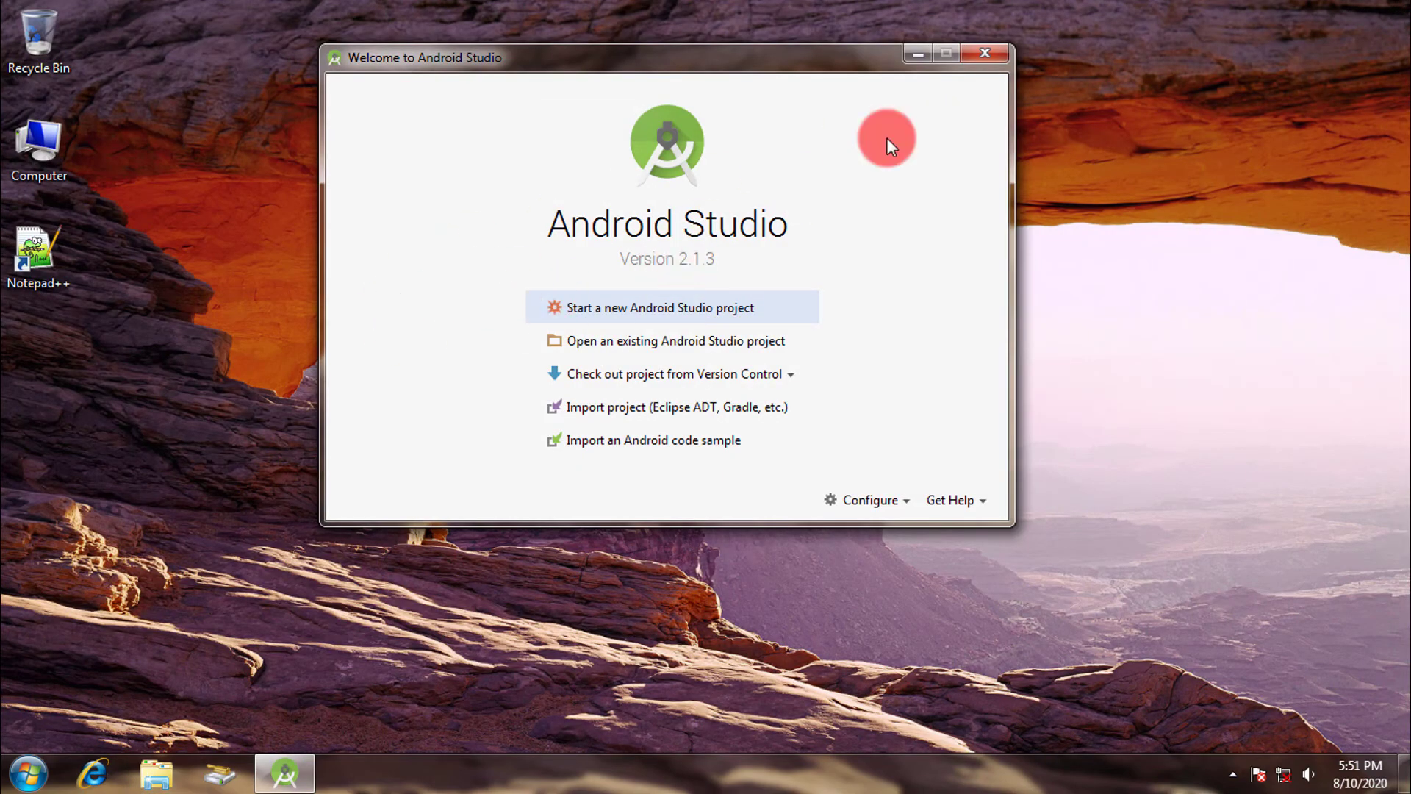
- Examine the SDK Manager's list of Android platforms and close it without changes
left_click(871, 507)
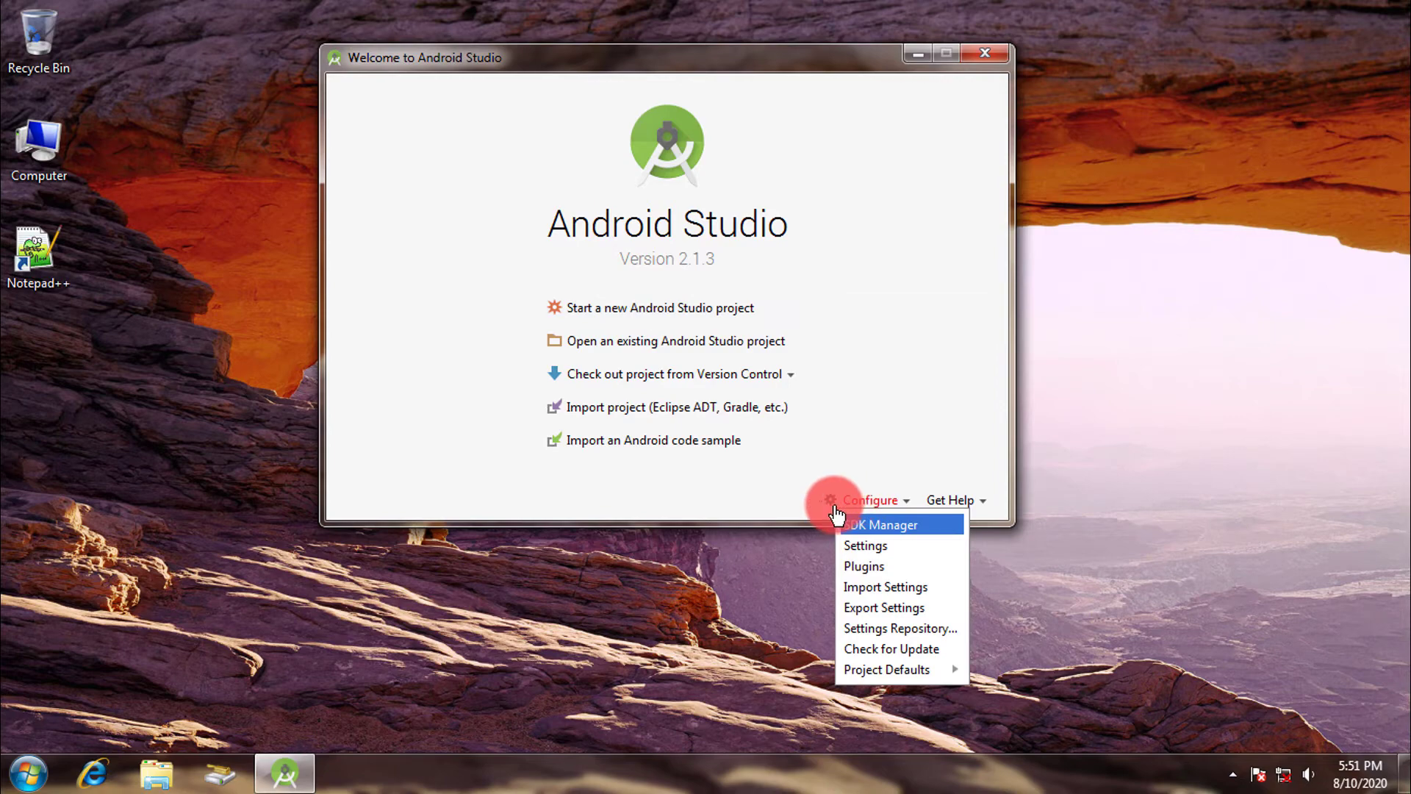
left_click(898, 526)
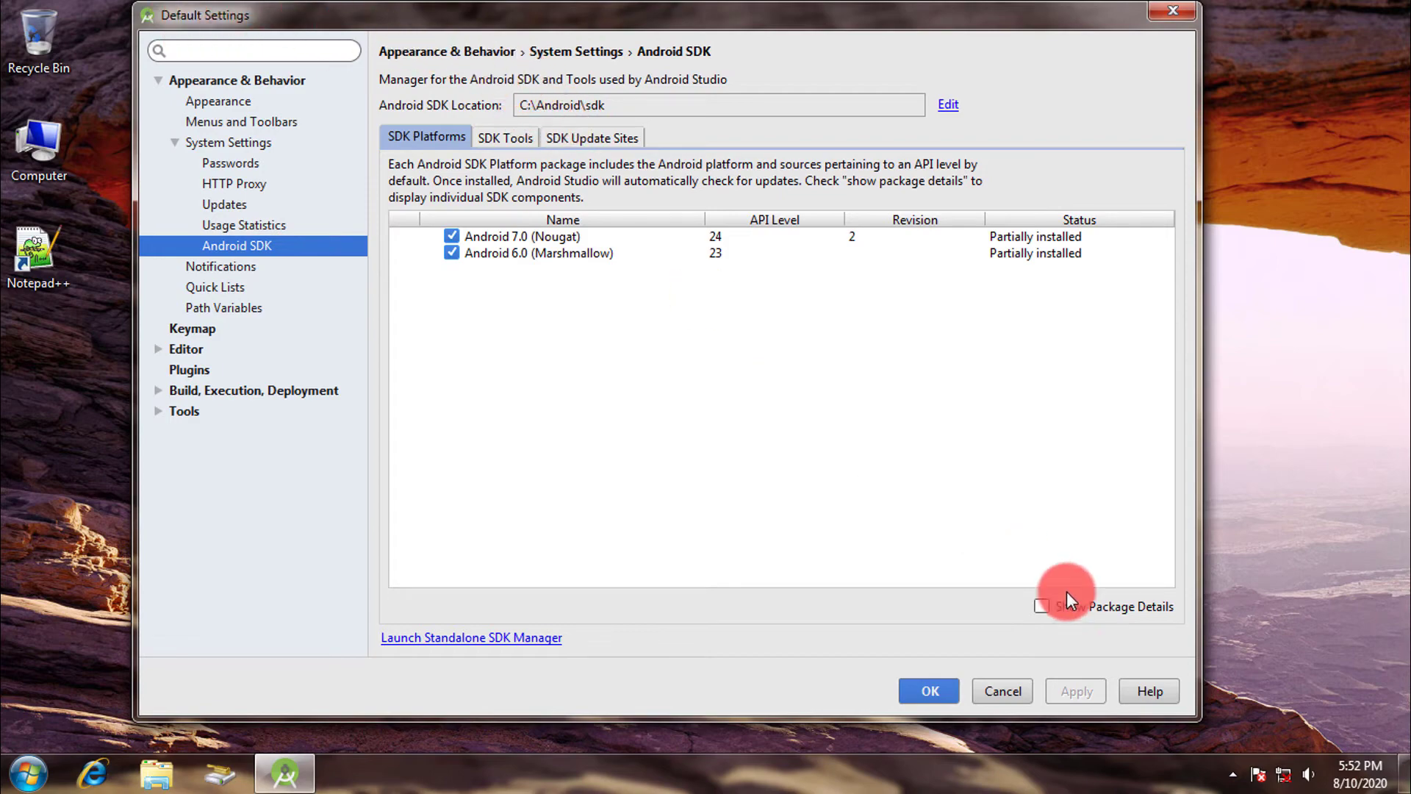
left_click(1017, 688)
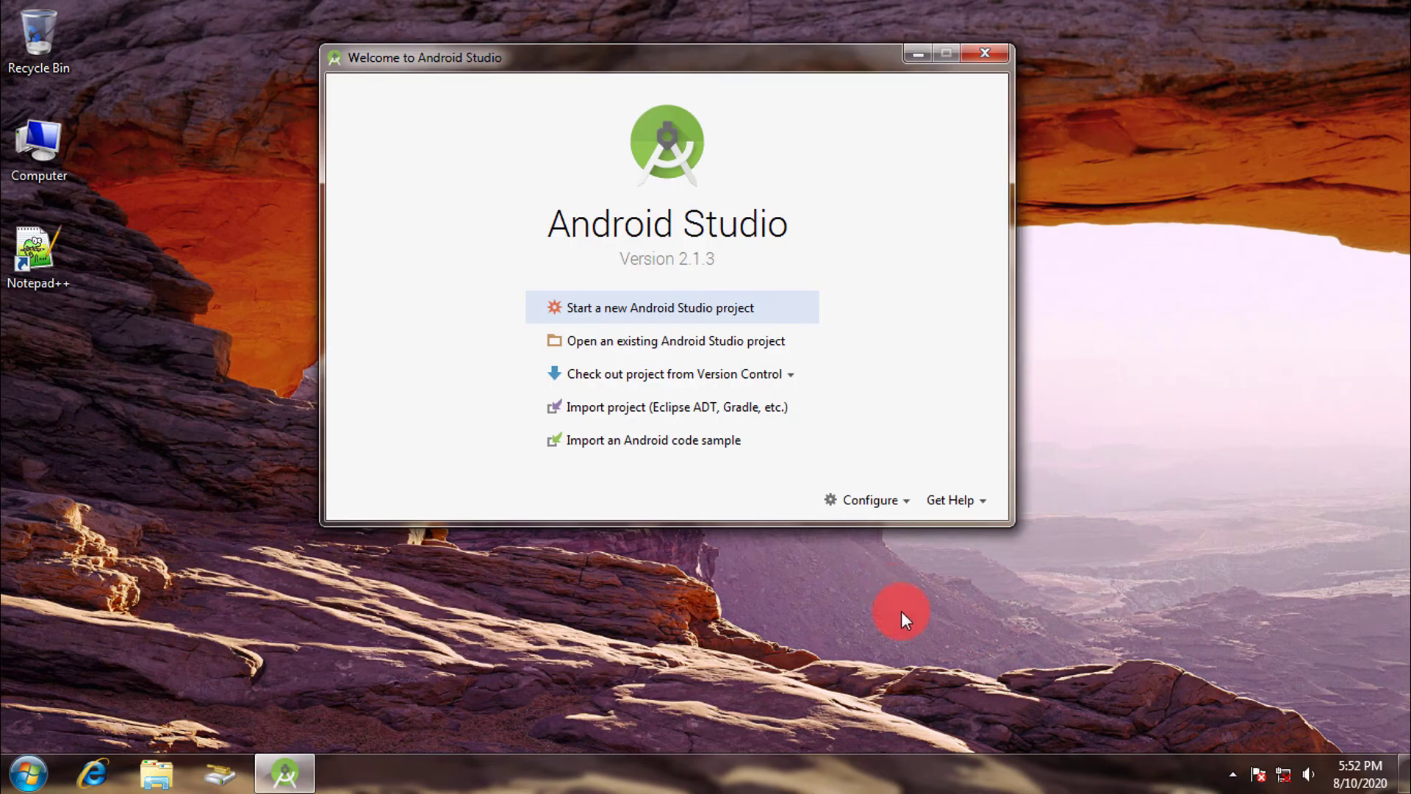
- Review the SDK Platforms, SDK Tools and SDK Update Sites in the default settings, and close the settings
left_click(865, 504)
left_click(875, 545)
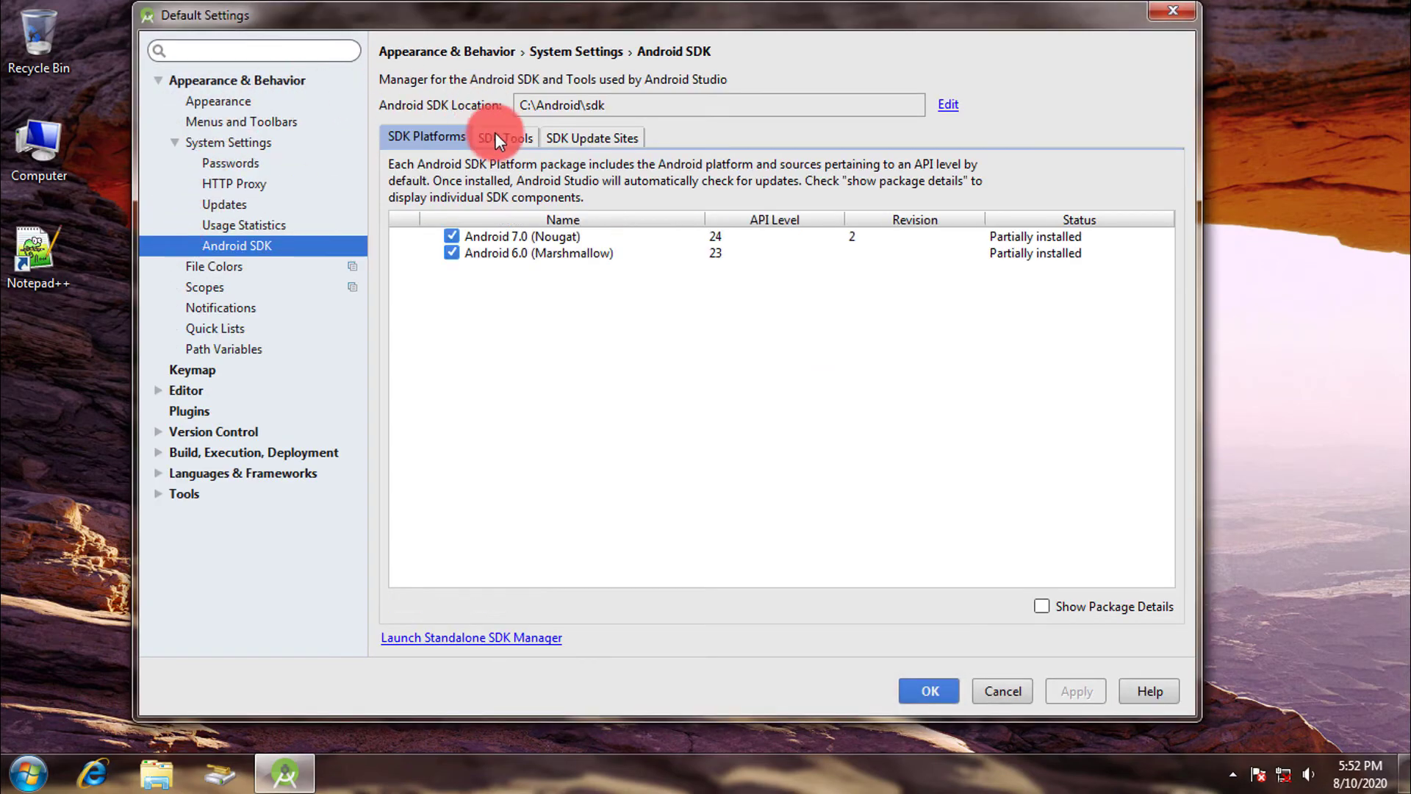
left_click(516, 137)
left_click(583, 138)
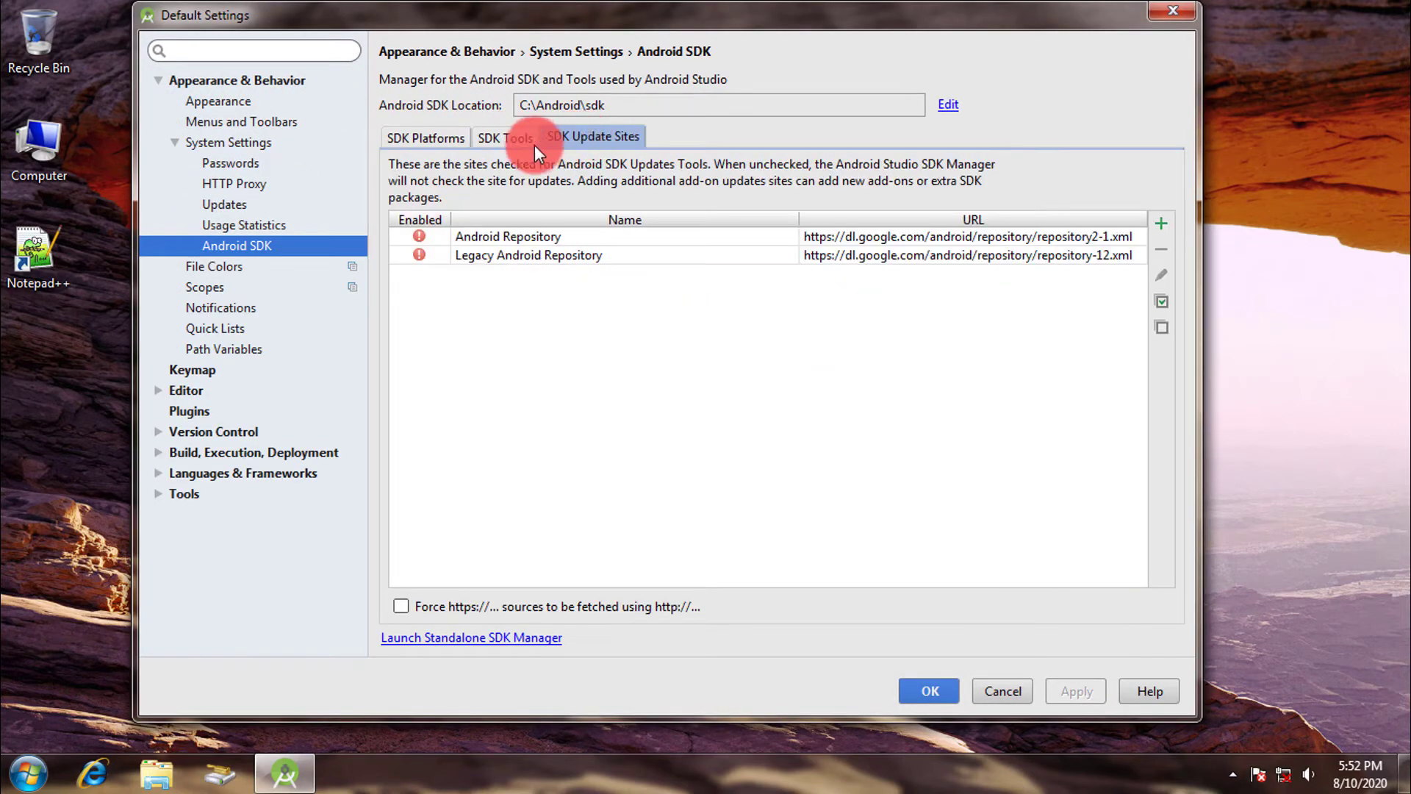
left_click(494, 140)
left_click(438, 141)
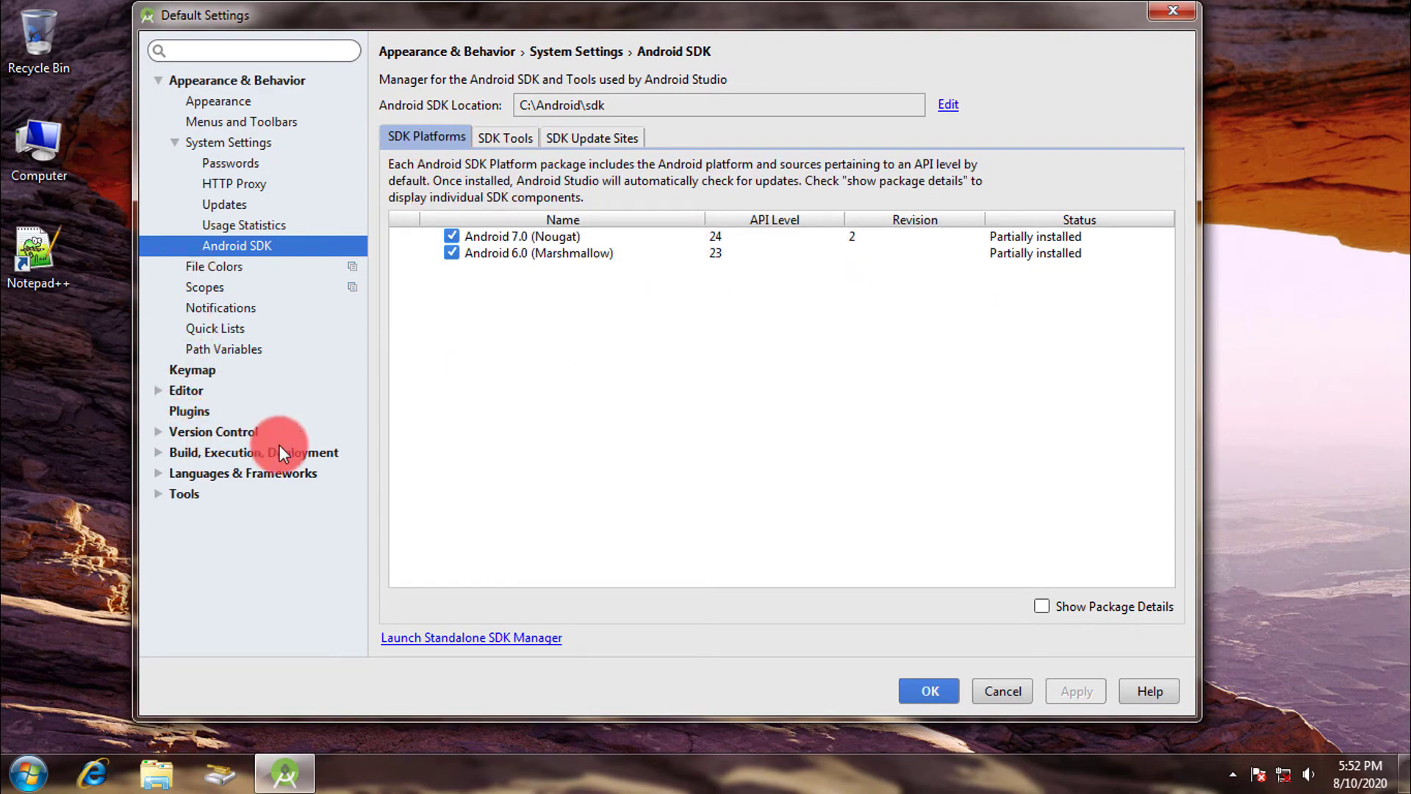
left_click(927, 690)
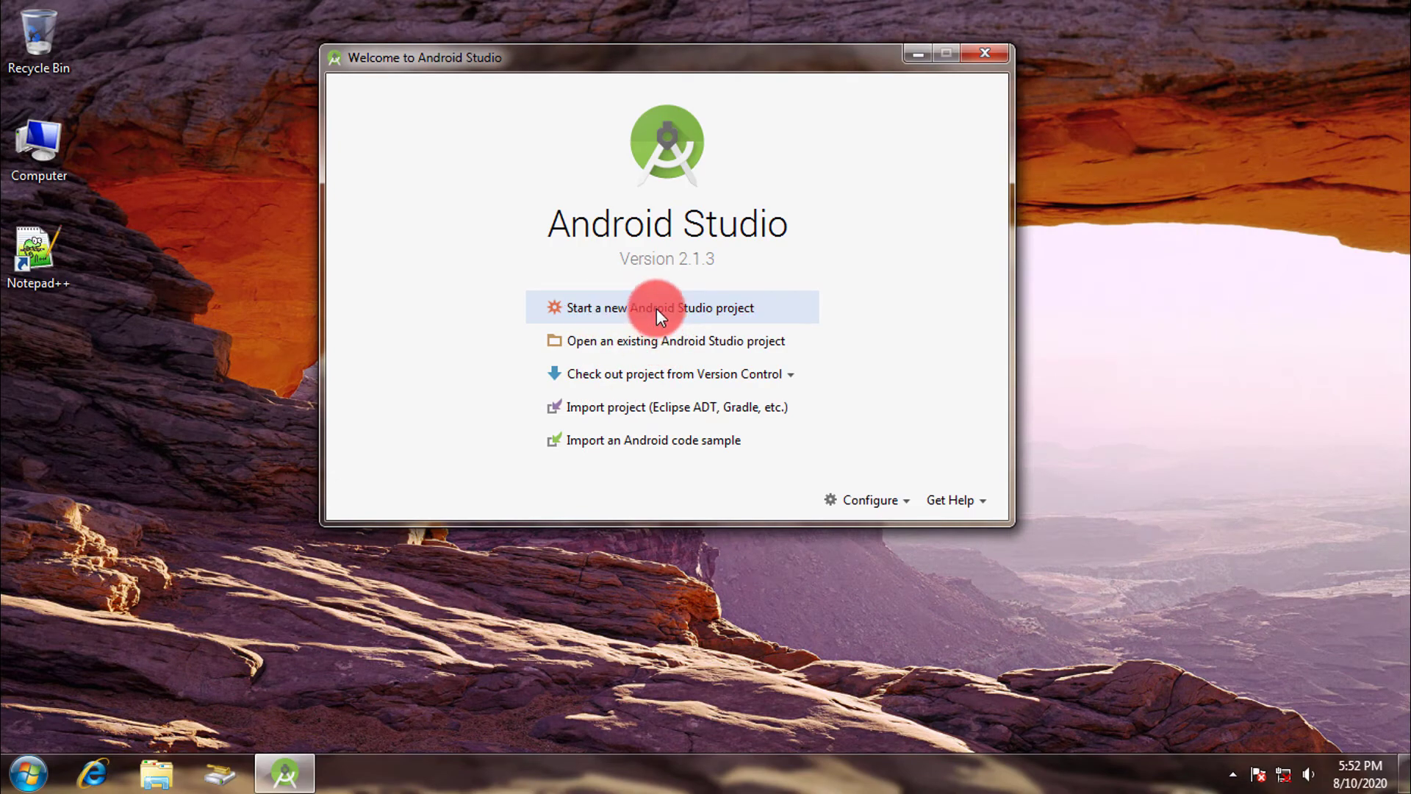
- Start a new Android Studio project and review its application name and company domain fields
left_click(567, 308)
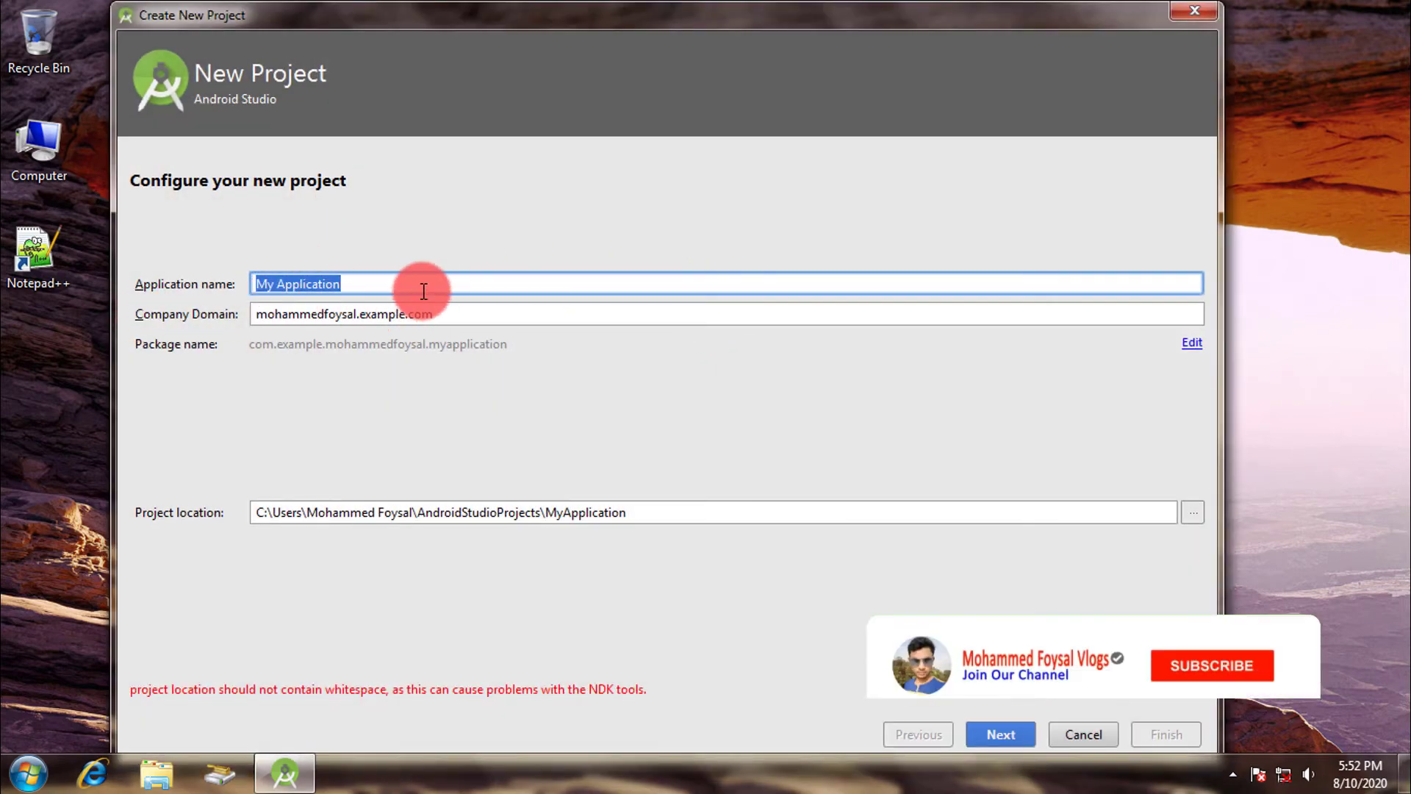
left_click(367, 284)
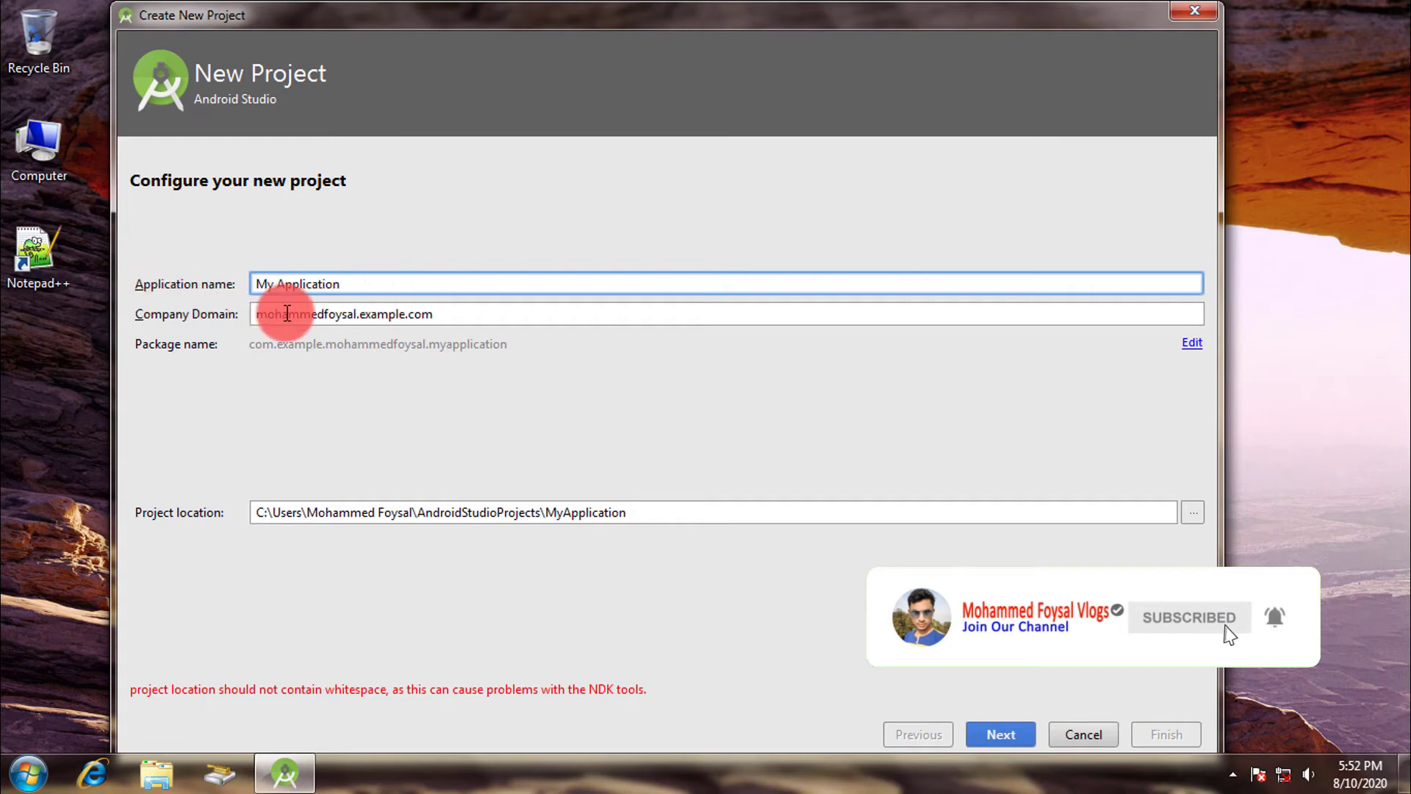
left_click_drag(450, 316, 188, 330)
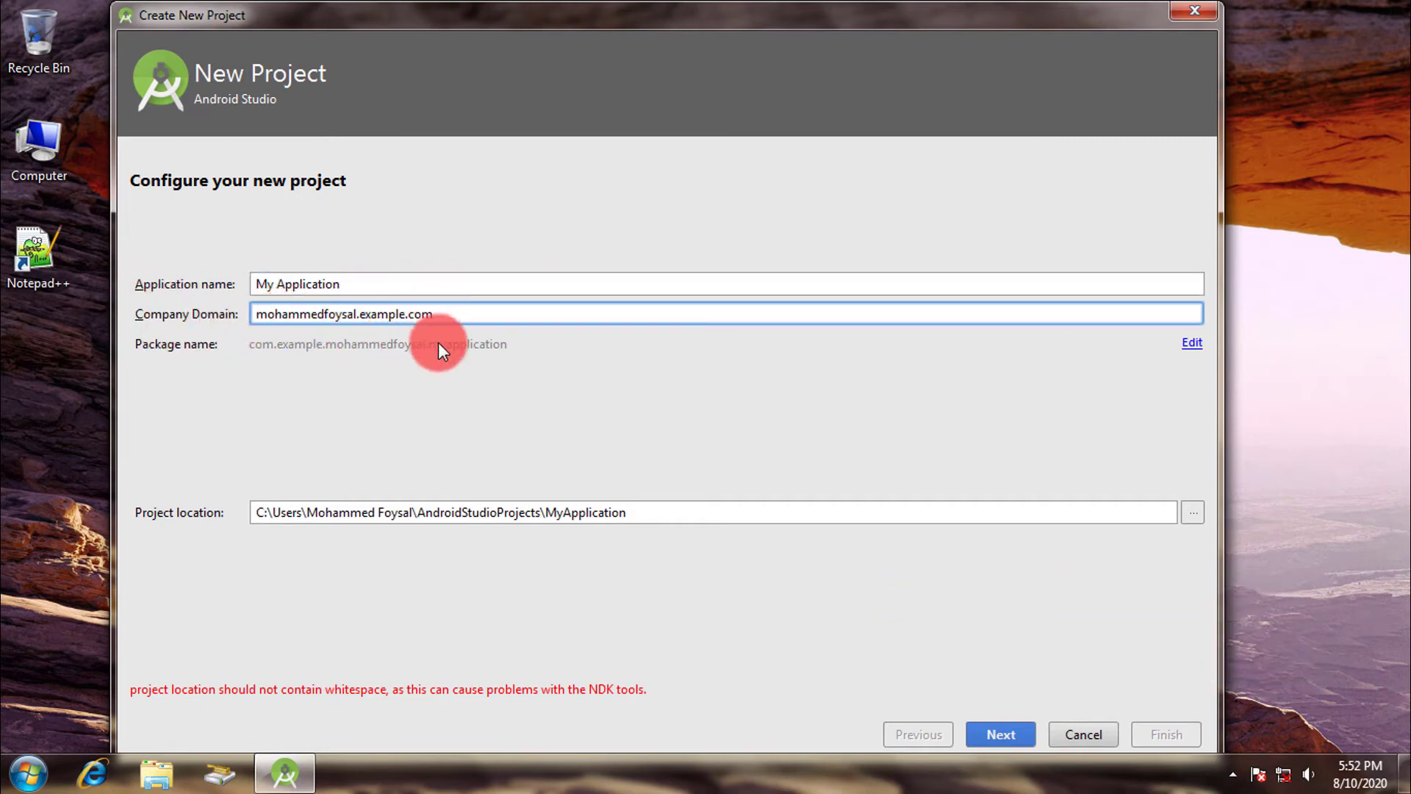
left_click_drag(444, 315, 230, 315)
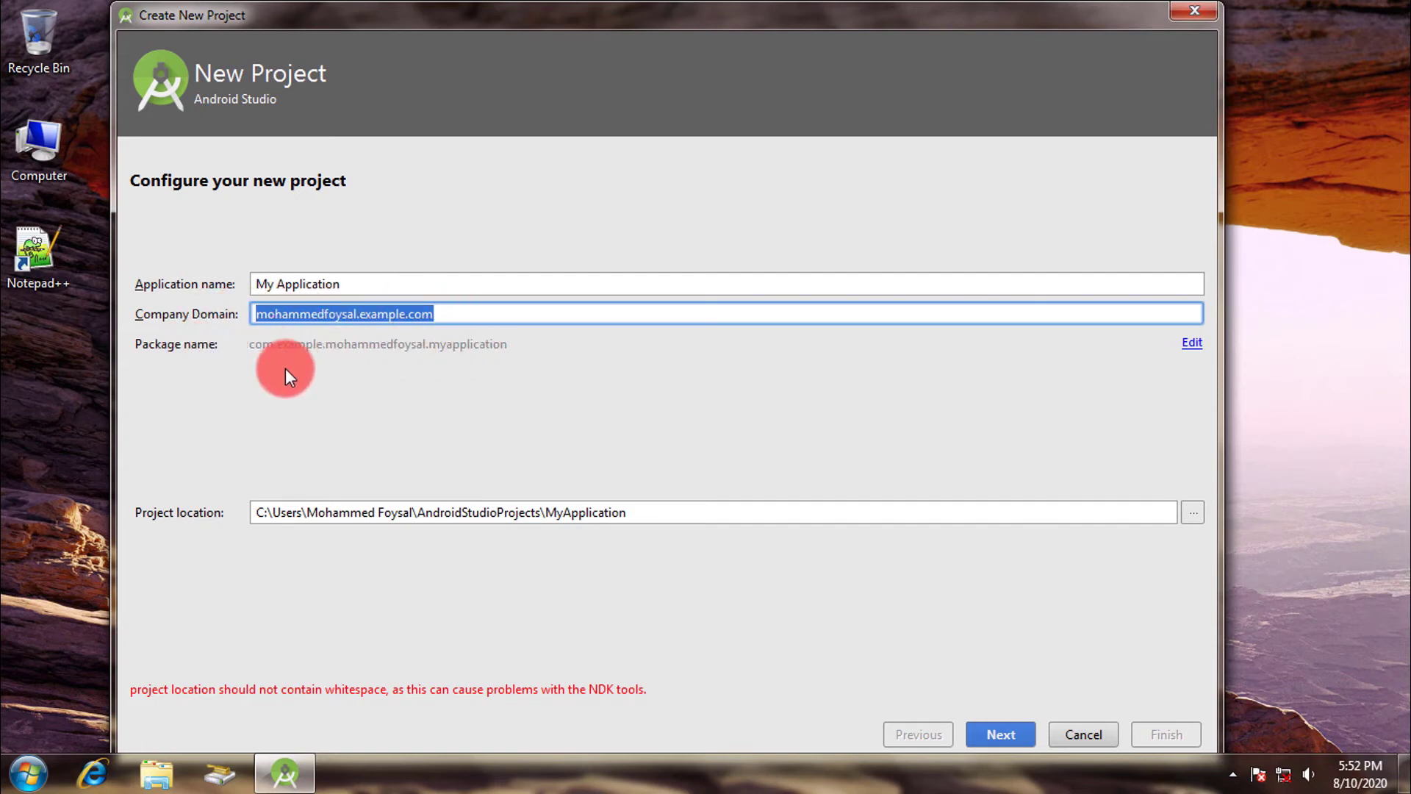
left_click_drag(453, 307, 288, 338)
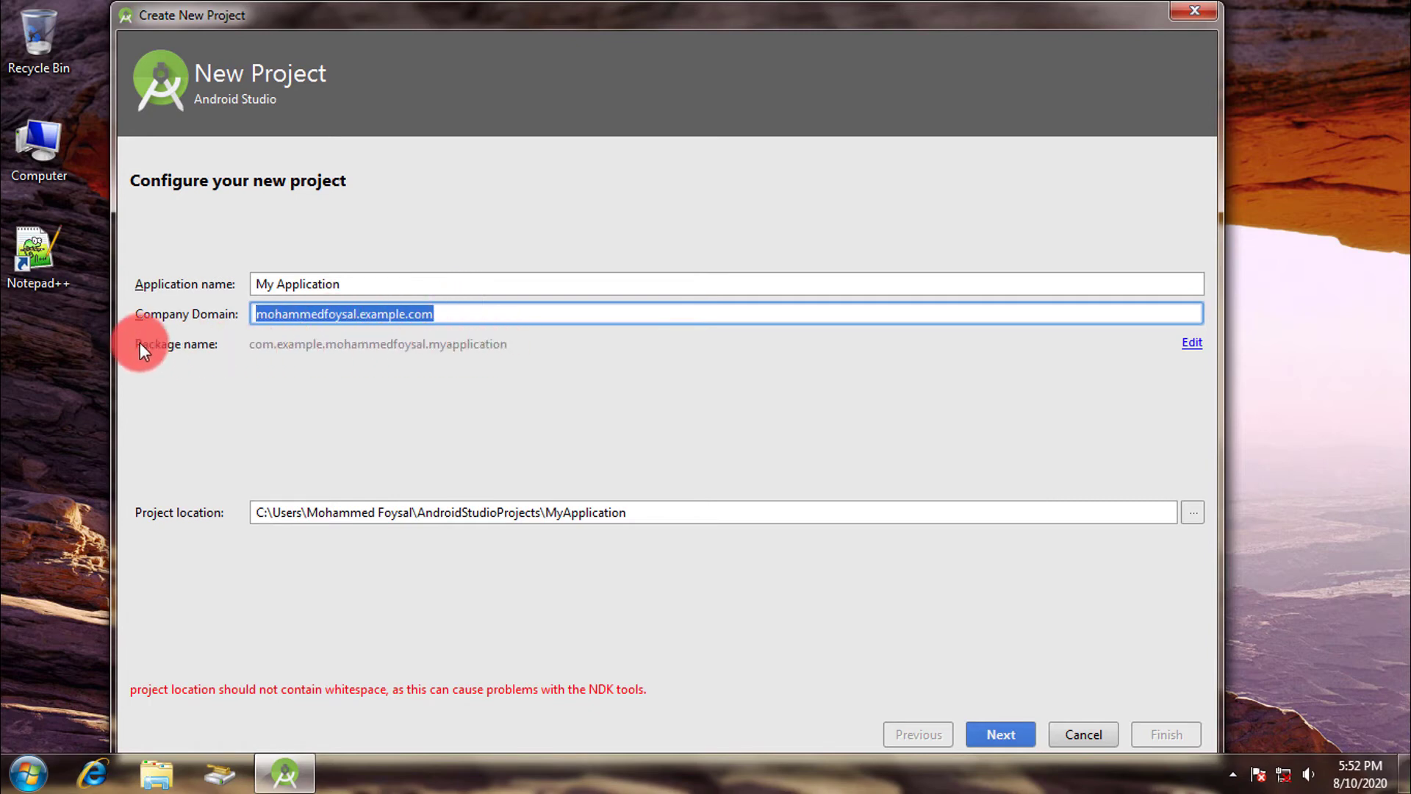
left_click(454, 313)
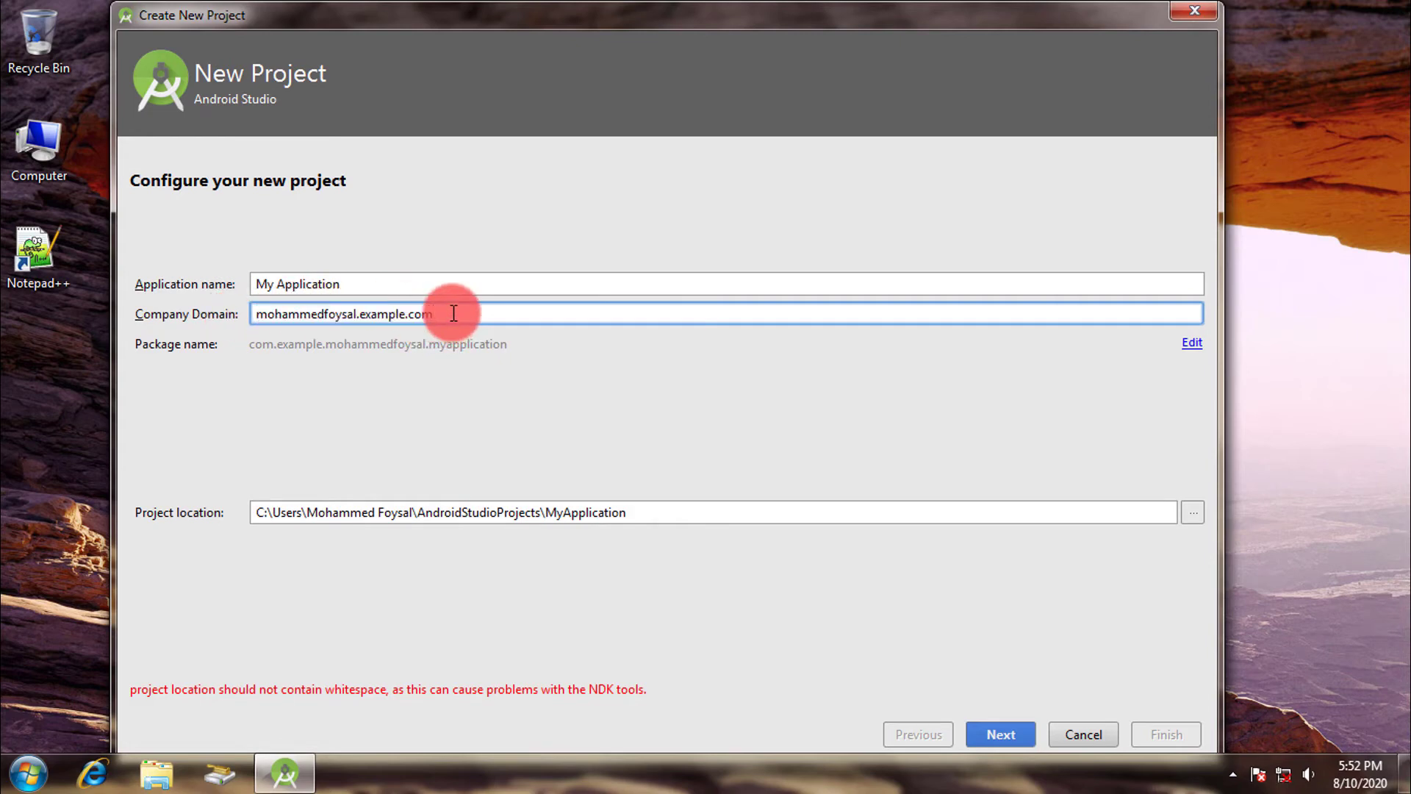
- Name the new application "Install system app", beginning with an uppercase letter
left_click(368, 281)
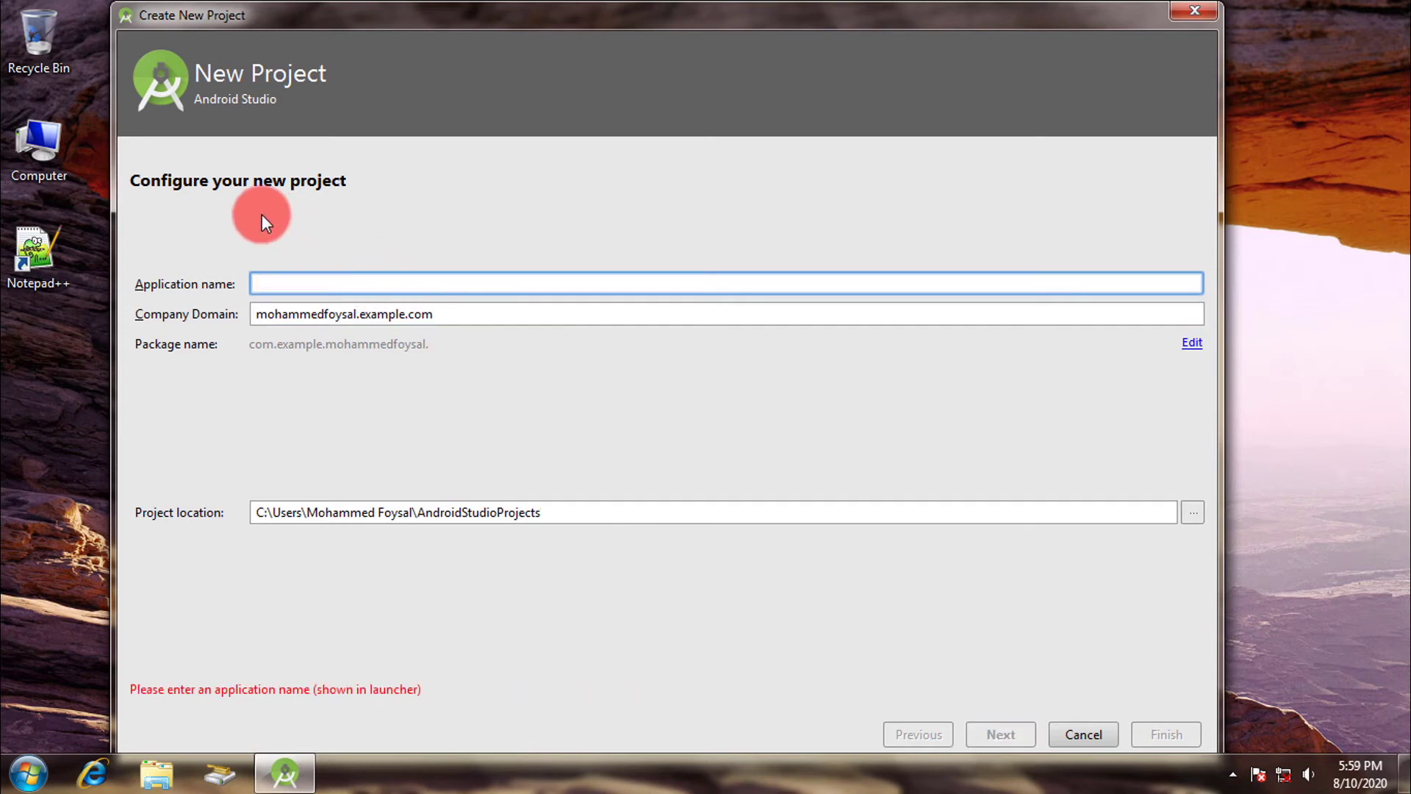
type("i")
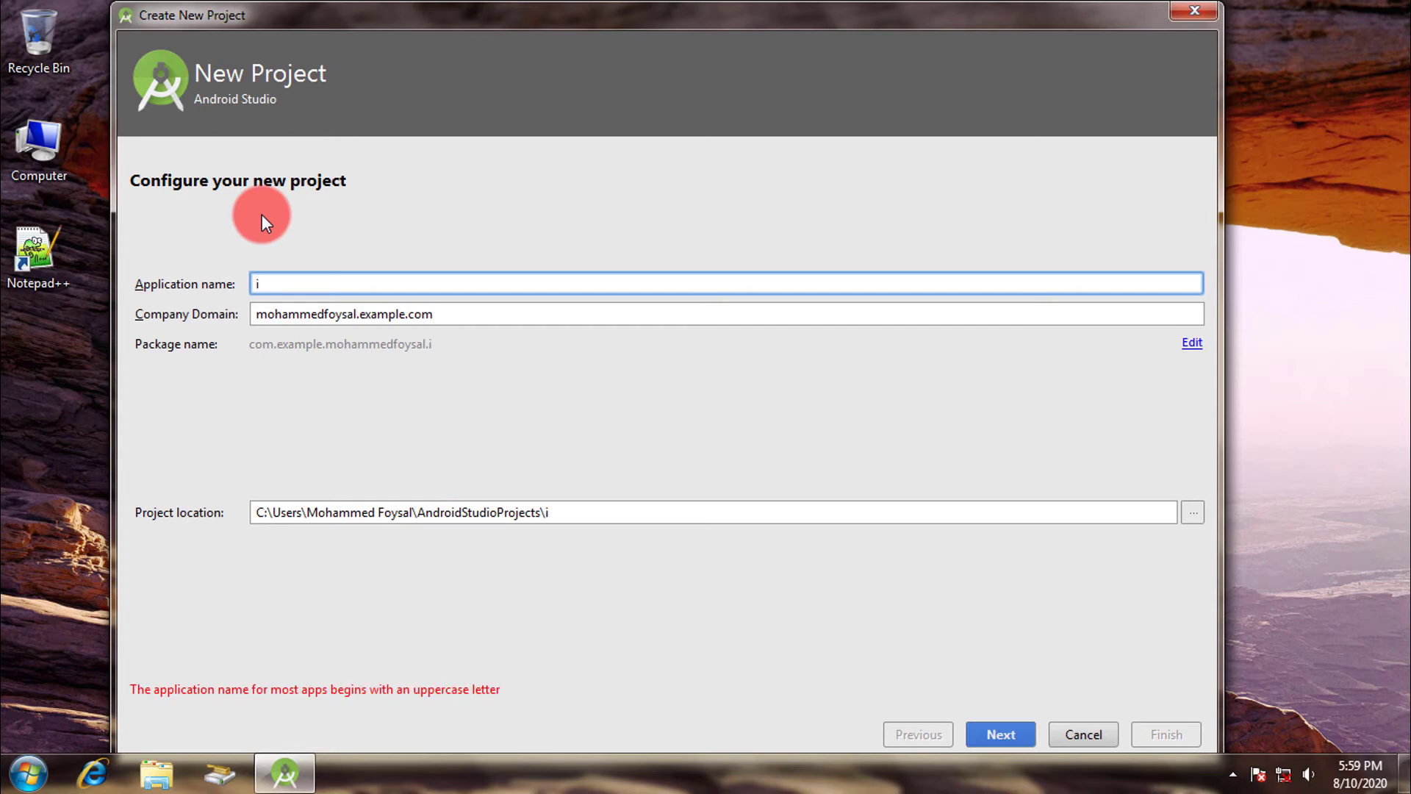
type("nstall")
type("sys")
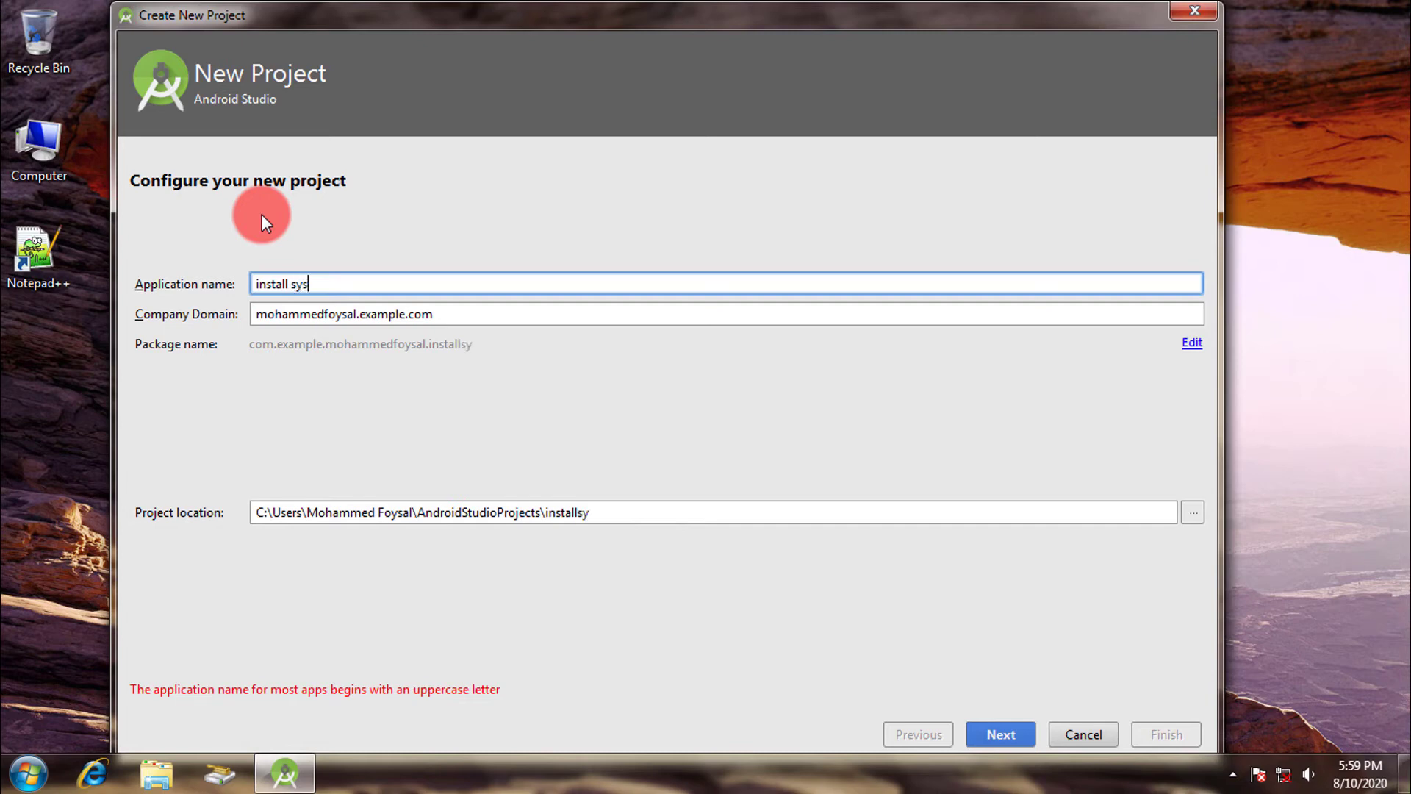
type("r")
key("BackSpace")
type("tem app")
left_click(261, 284)
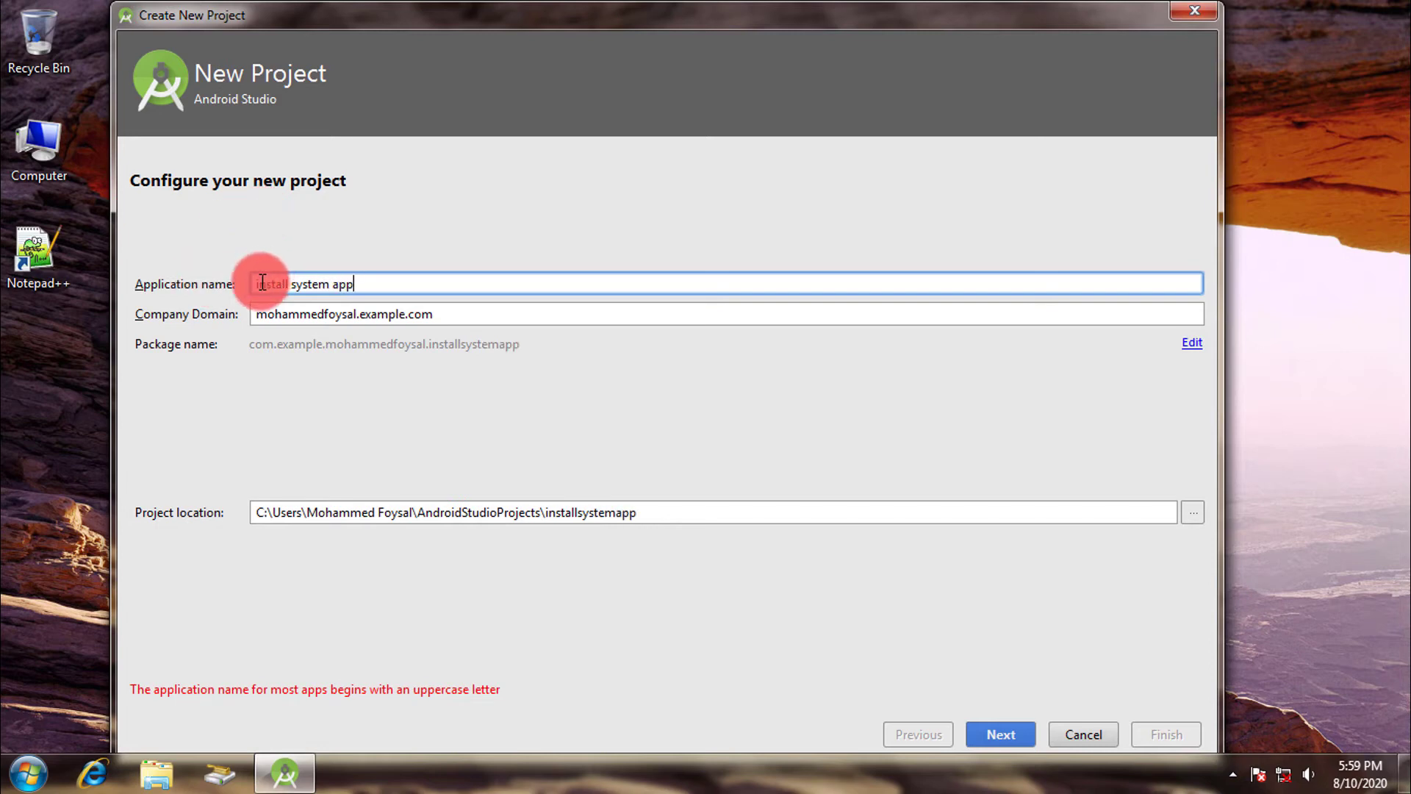
key("Delete")
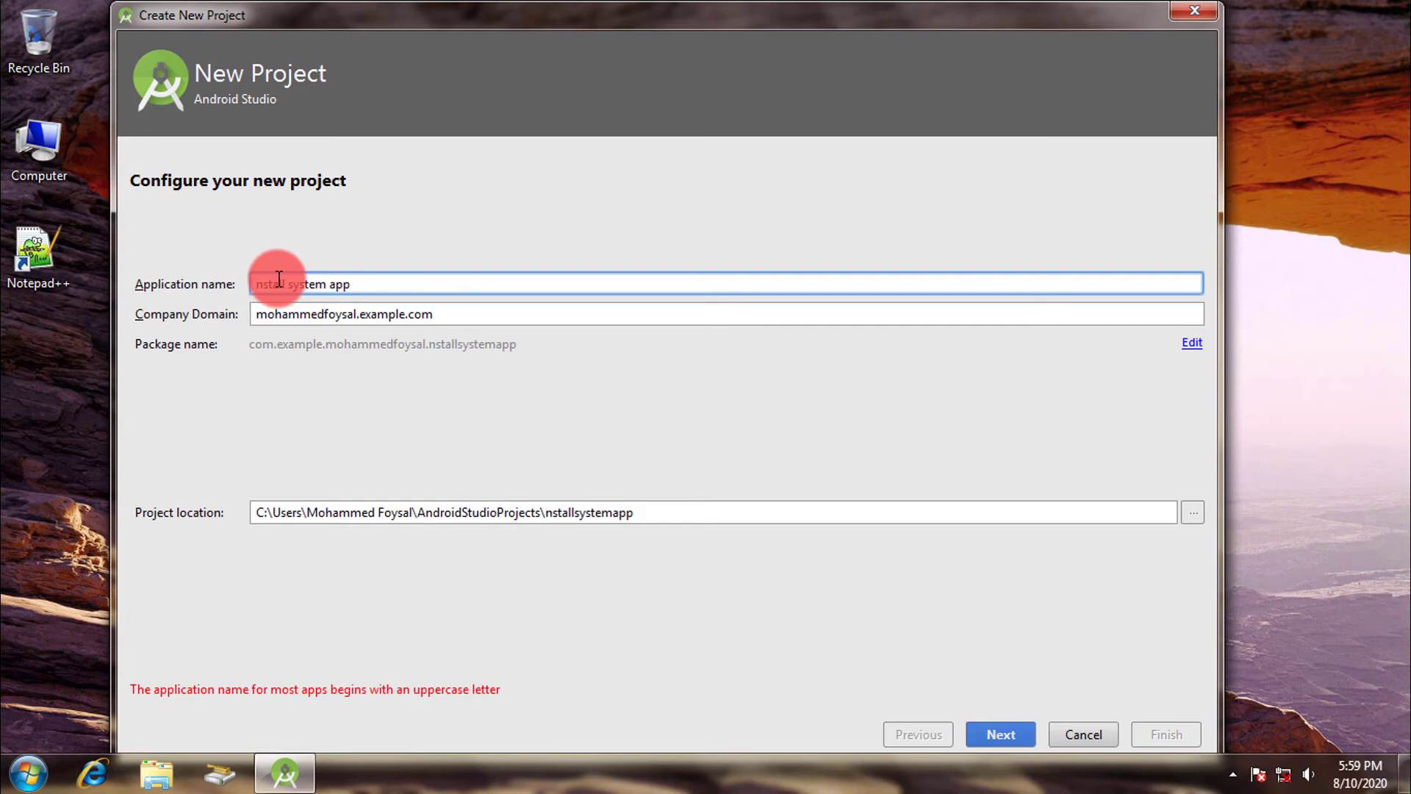
type("I")
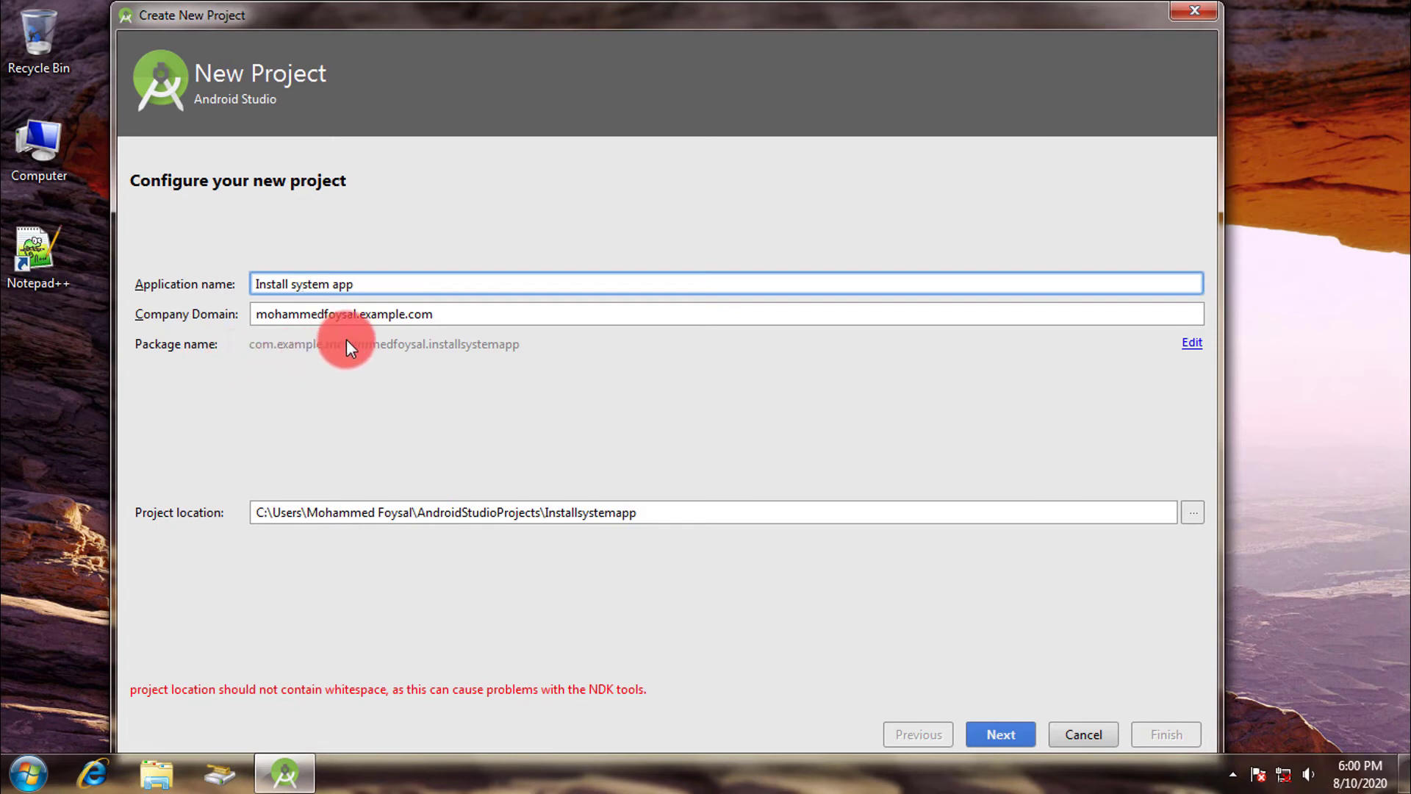
- Replace the new project's company domain with "Install systemappRoot"
left_click(440, 315)
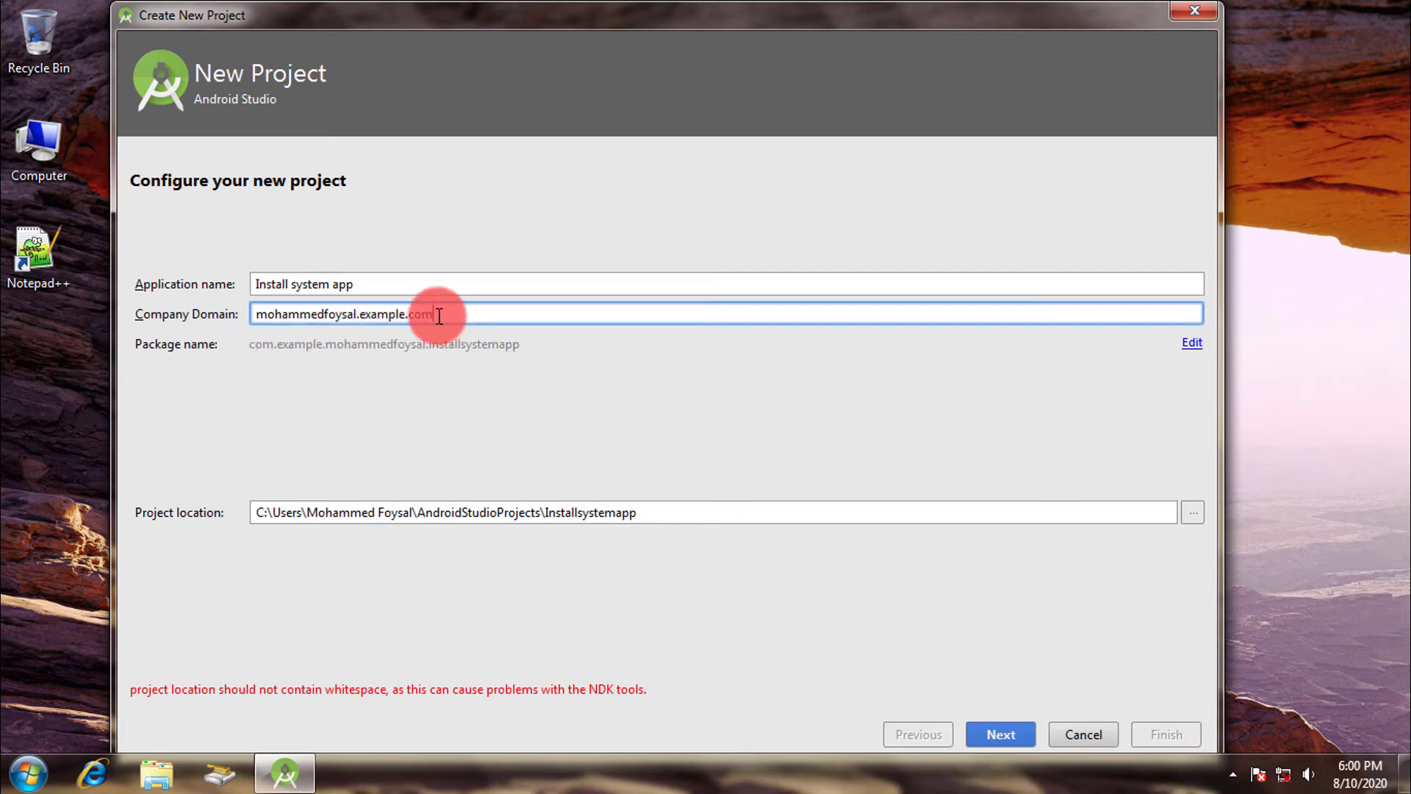
left_click_drag(362, 323, 536, 326)
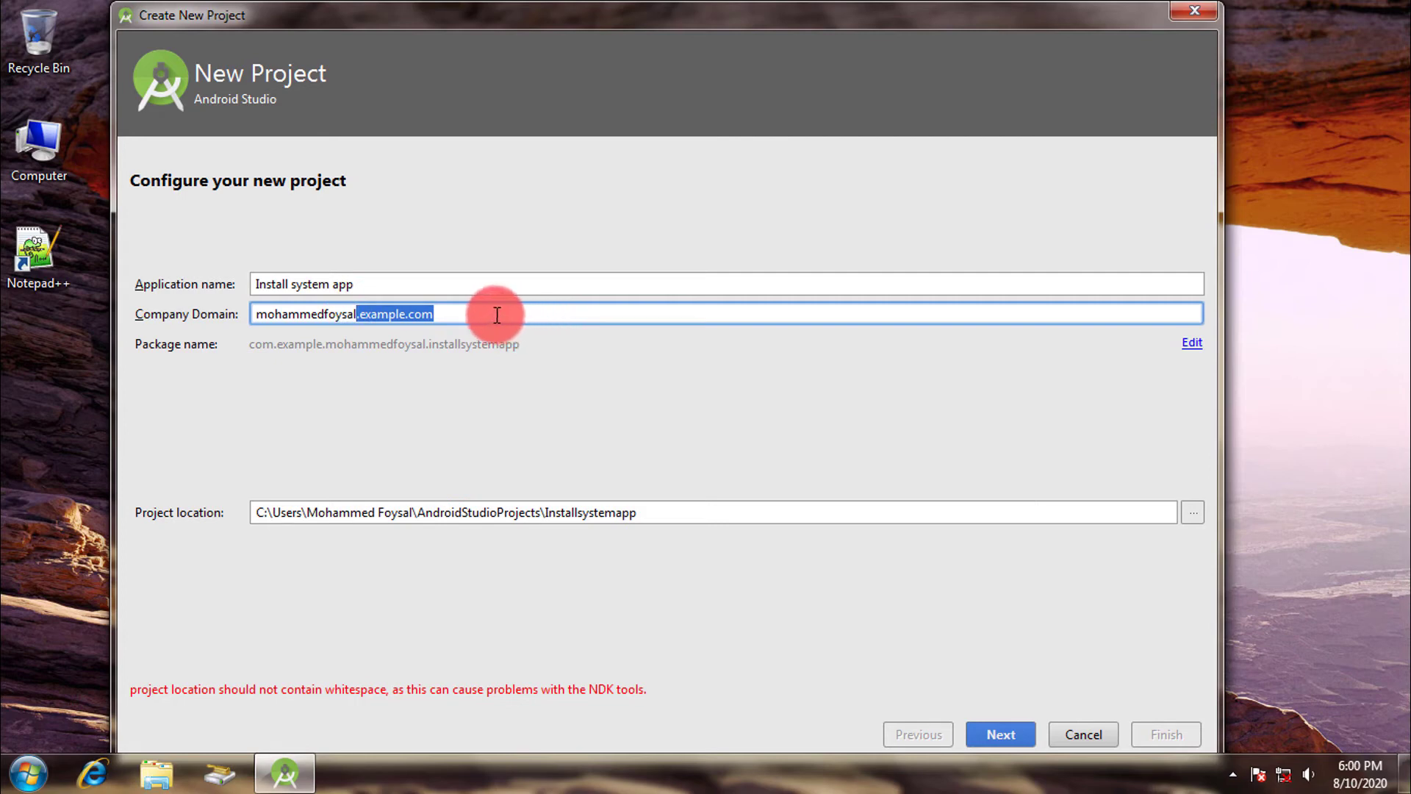
type(".")
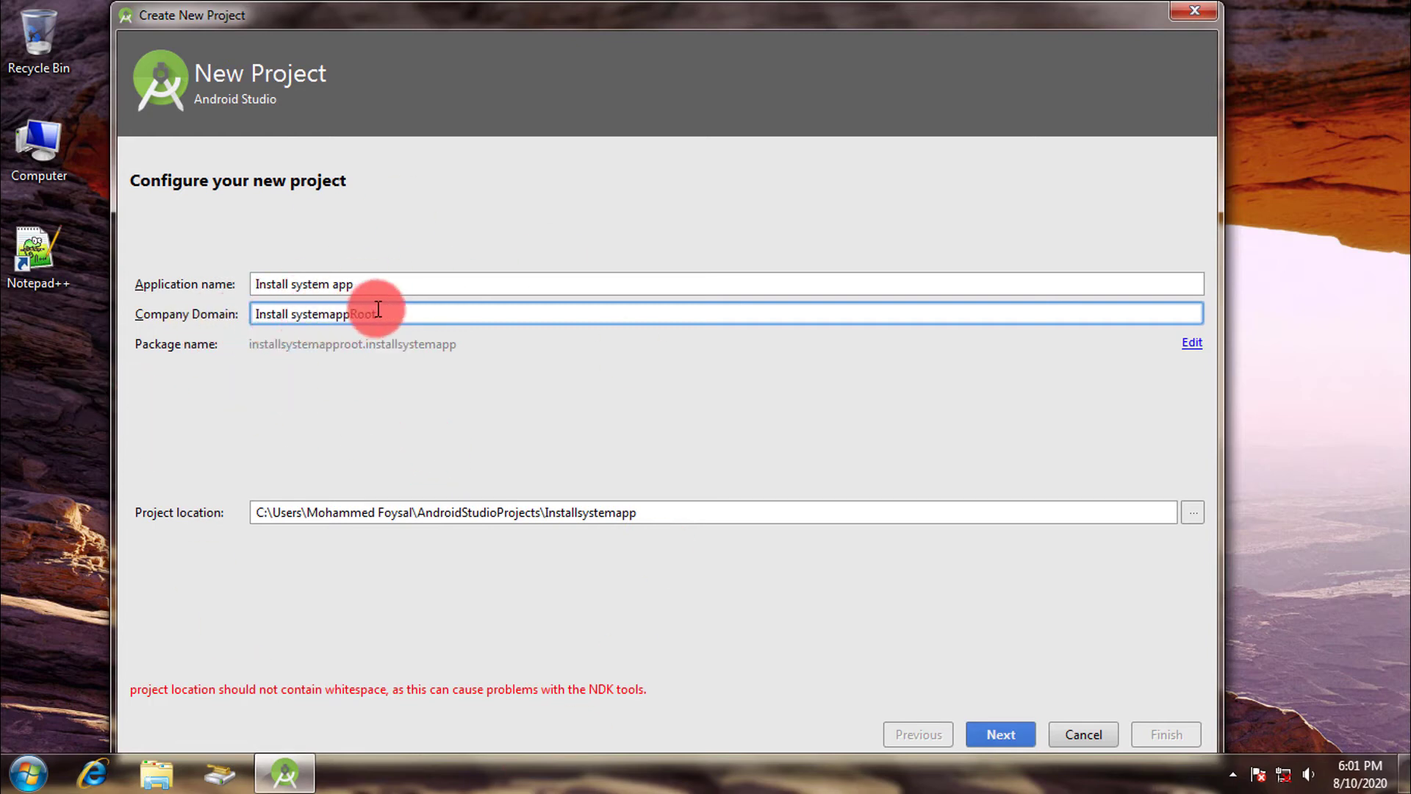
left_click_drag(378, 308, 186, 293)
left_click(411, 323)
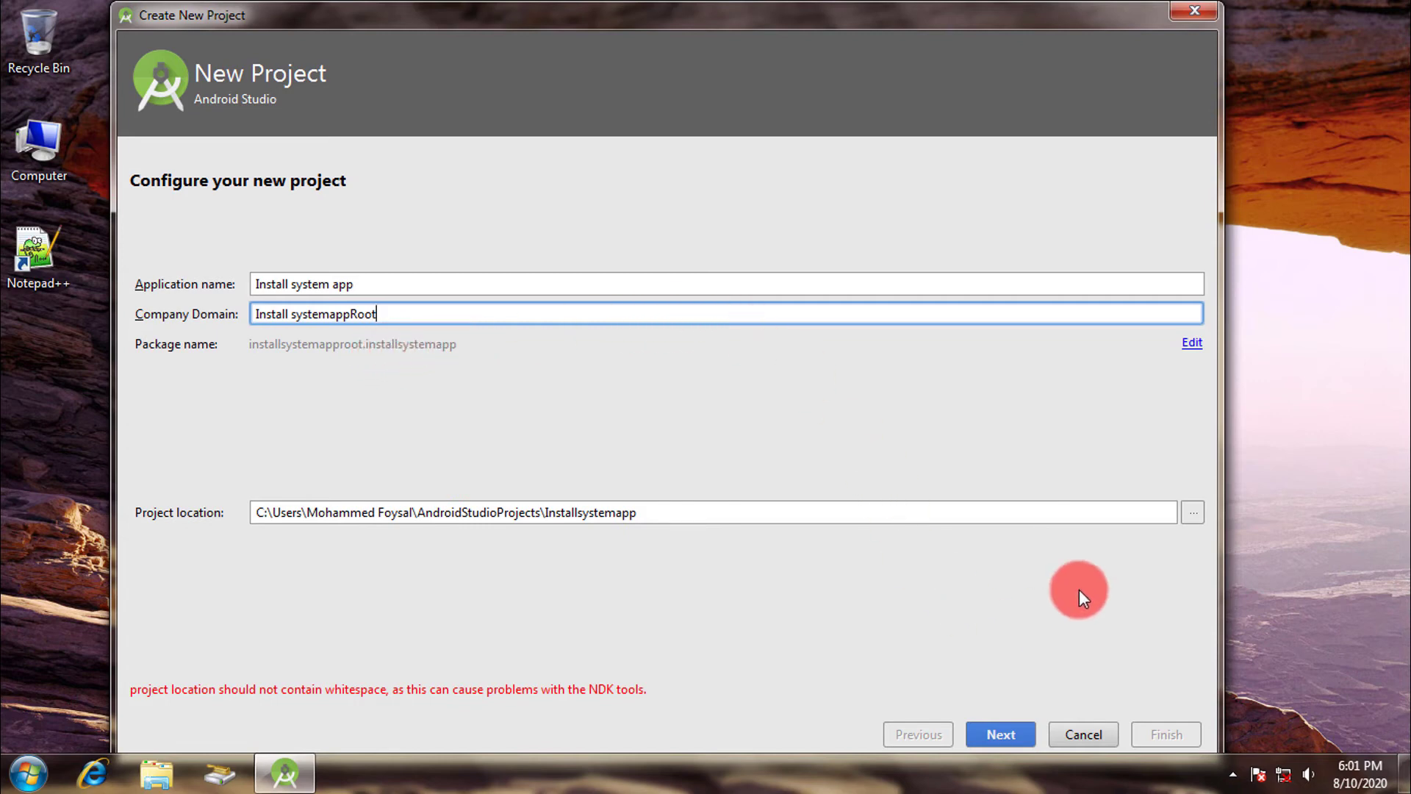
- Change the package name to installsystem.approot, accept it, and continue to the target Android devices page
left_click(1192, 343)
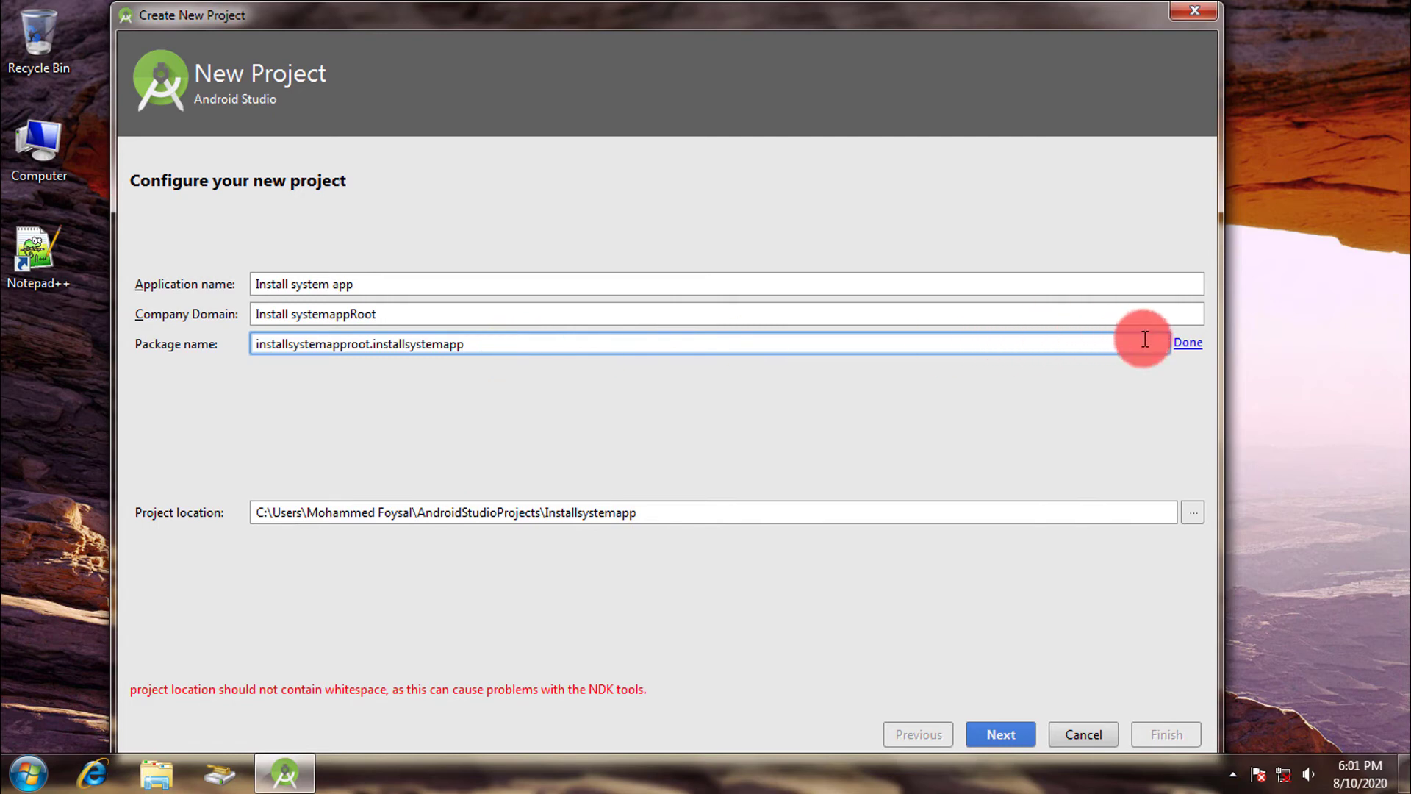
key("BackSpace")
key("BackSpace")
key("BackSpace")
key("BackSpace")
key("BackSpace")
key("BackSpace")
key("BackSpace")
key("BackSpace")
key("BackSpace")
key("BackSpace")
key("BackSpace")
key("BackSpace")
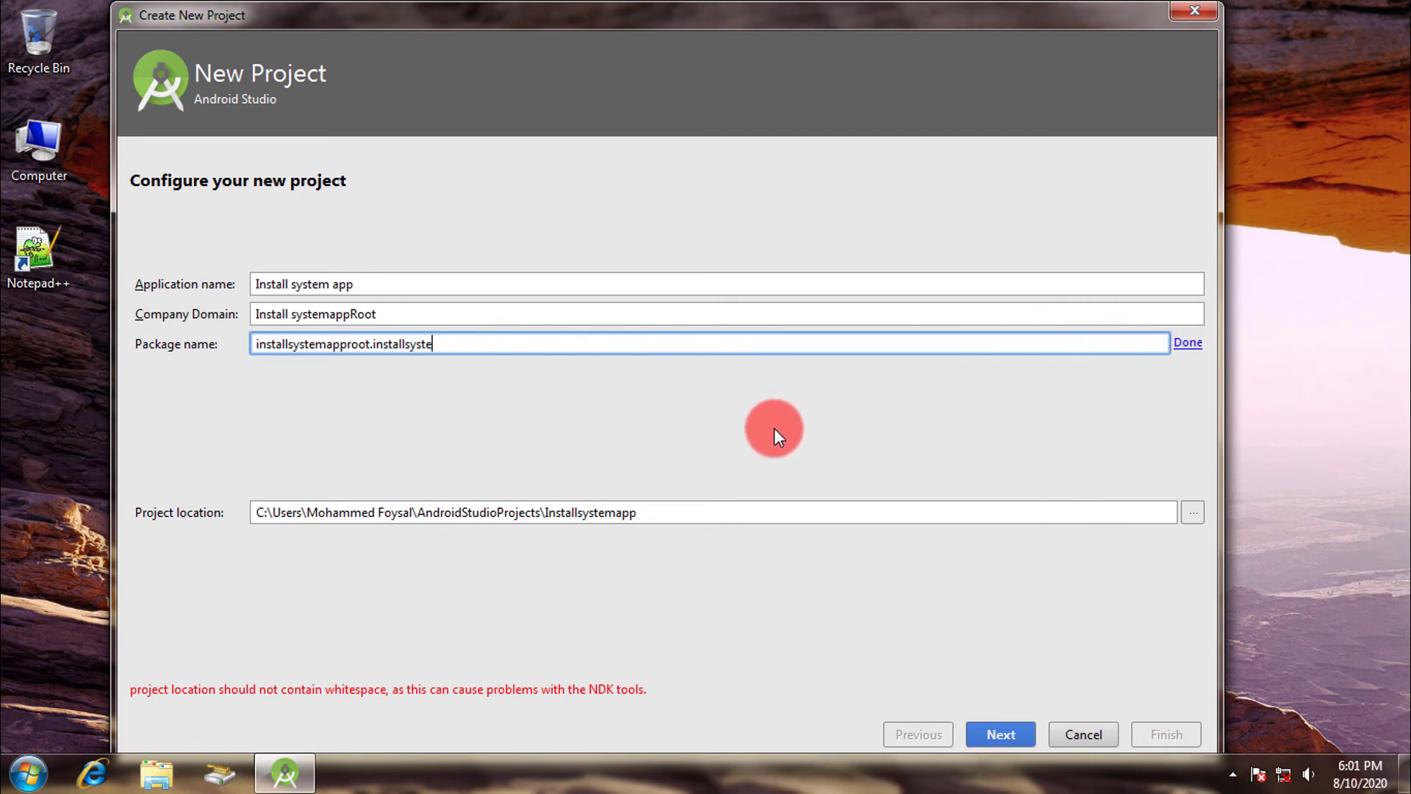
key("BackSpace")
key("BackSpace")
key("BackSpace")
key("BackSpace")
key("BackSpace")
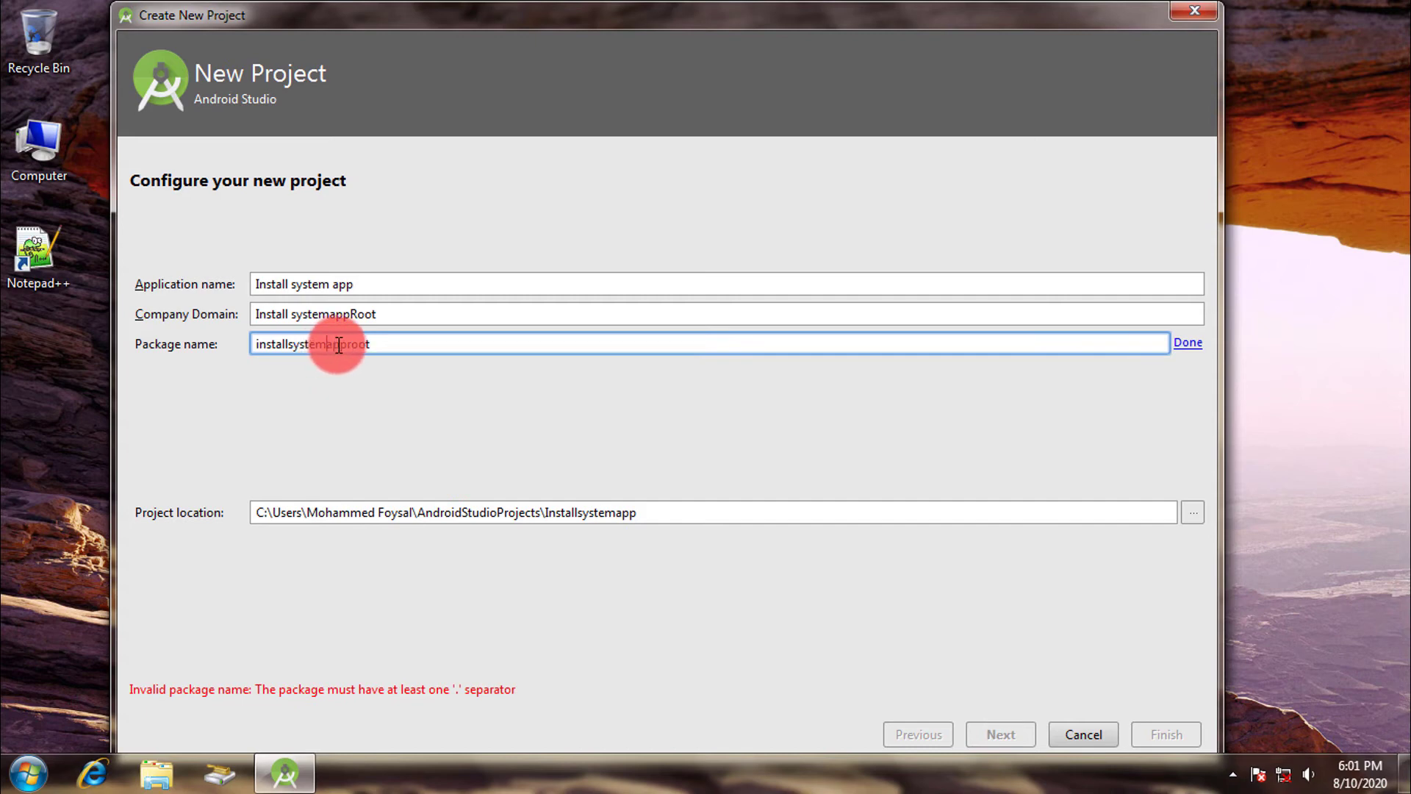
key("Left")
key("Left")
key("Left")
key("Left")
key("Left")
key("Left")
key("Left")
type(".")
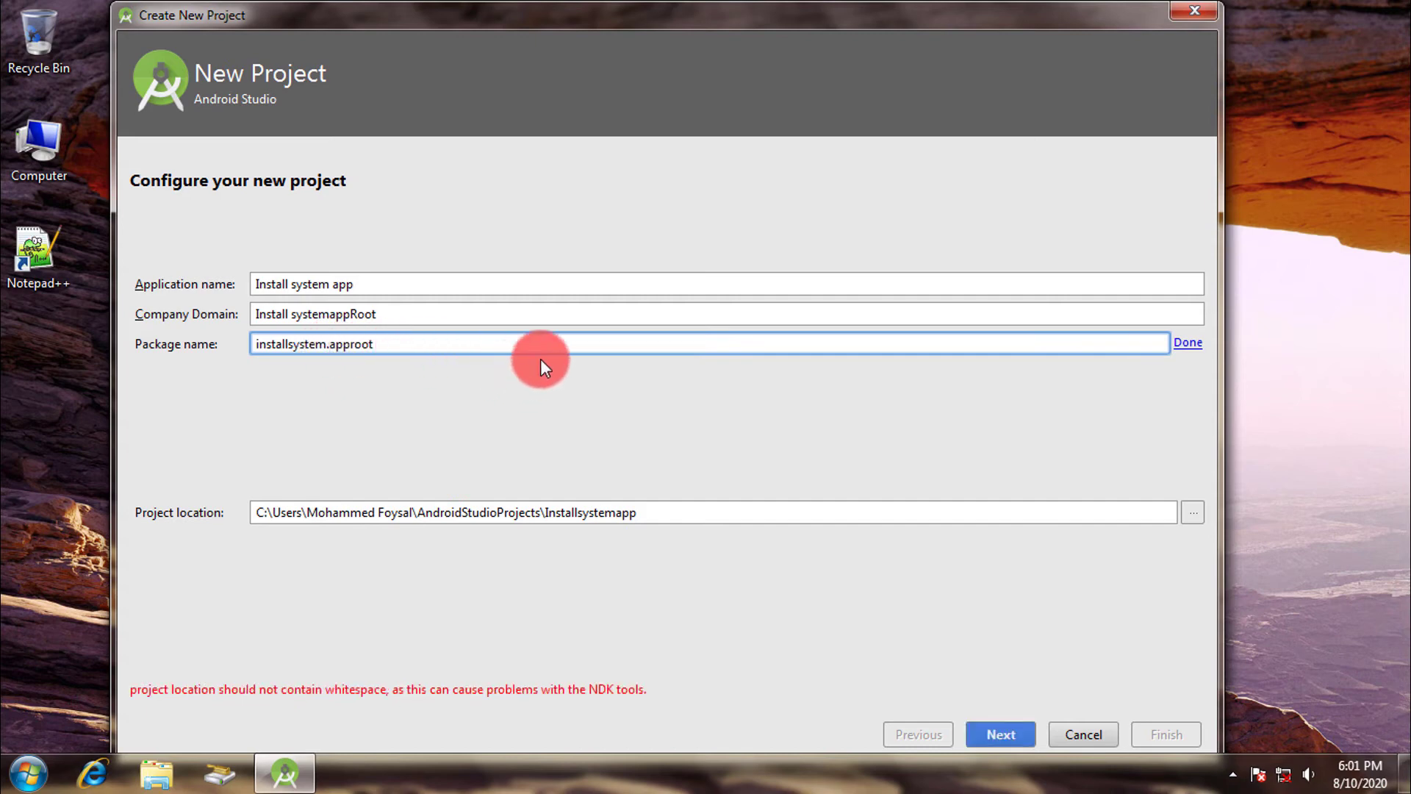
left_click(1185, 342)
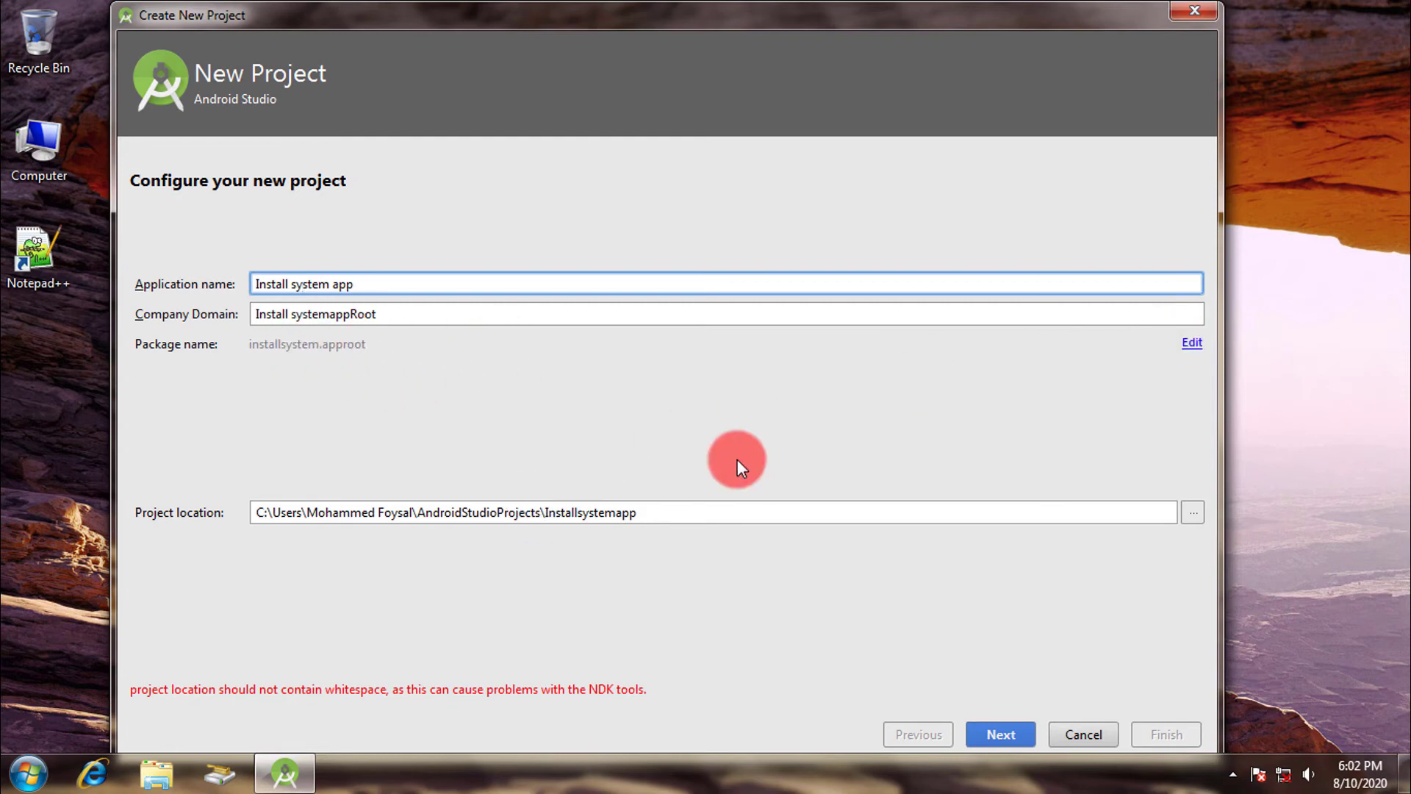
left_click(1012, 733)
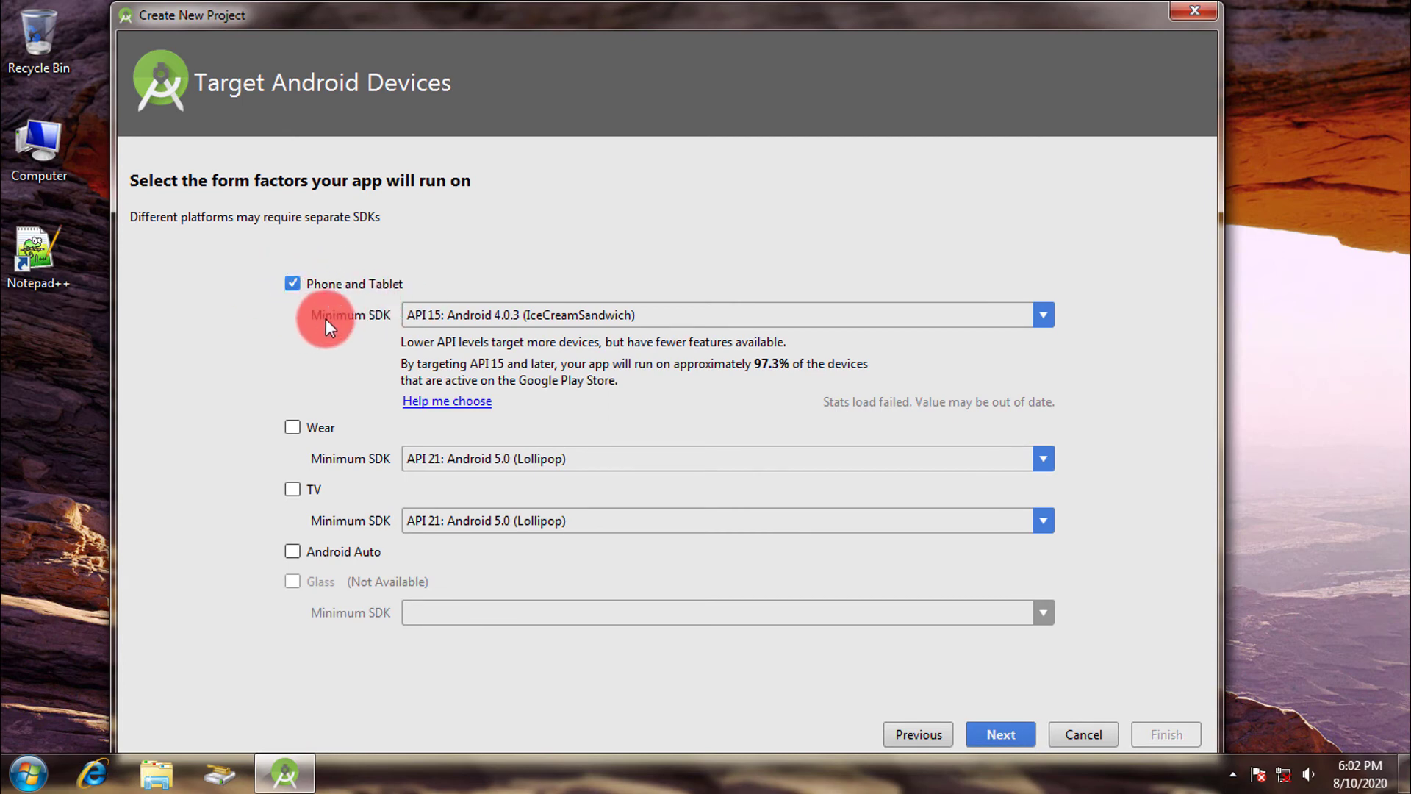
- Review the available minimum SDK versions for Phone and Tablet, and close the list without changing the selection
left_click(1027, 326)
left_click(1048, 319)
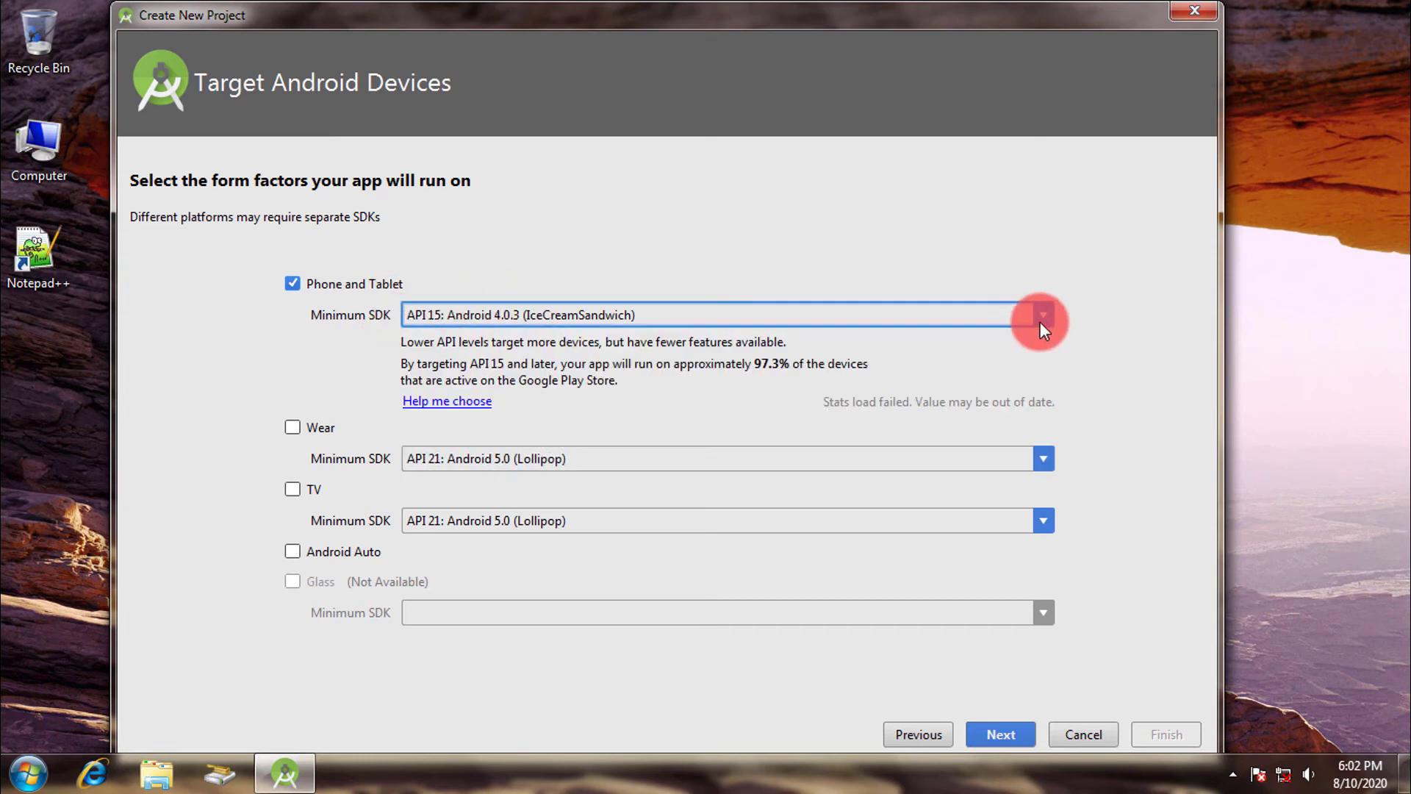
left_click(1039, 320)
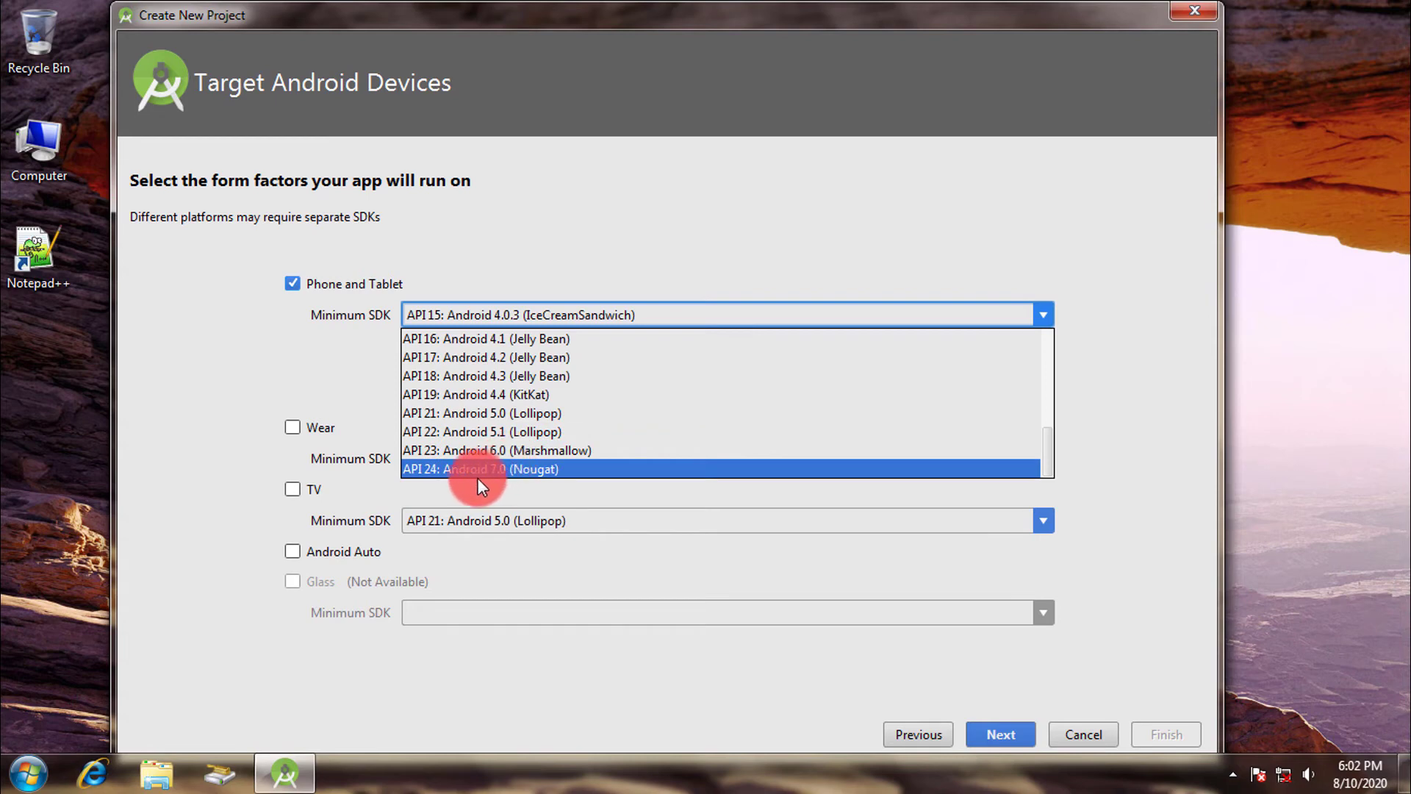
scroll(566, 359, "up", 5)
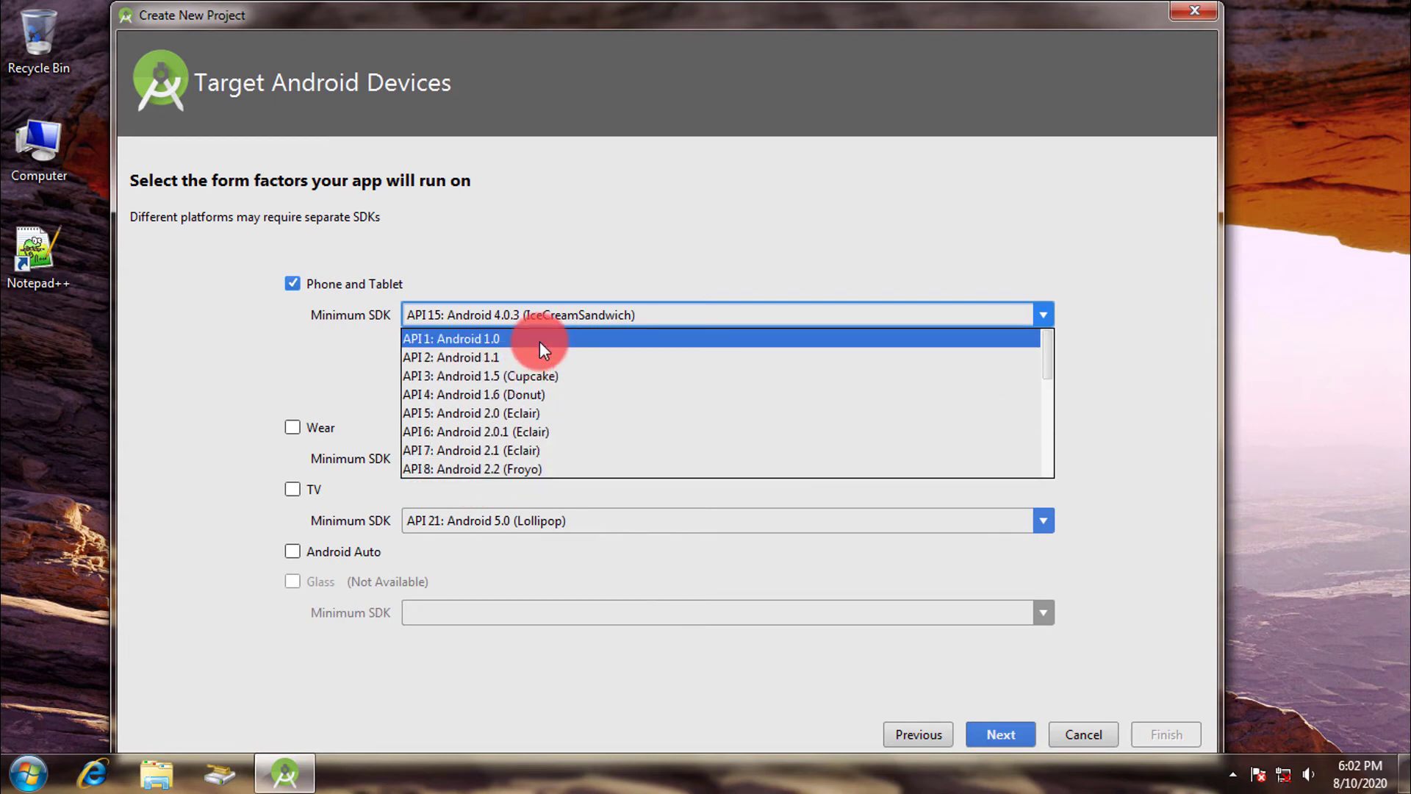
scroll(518, 351, "down", 2)
scroll(554, 355, "down", 3)
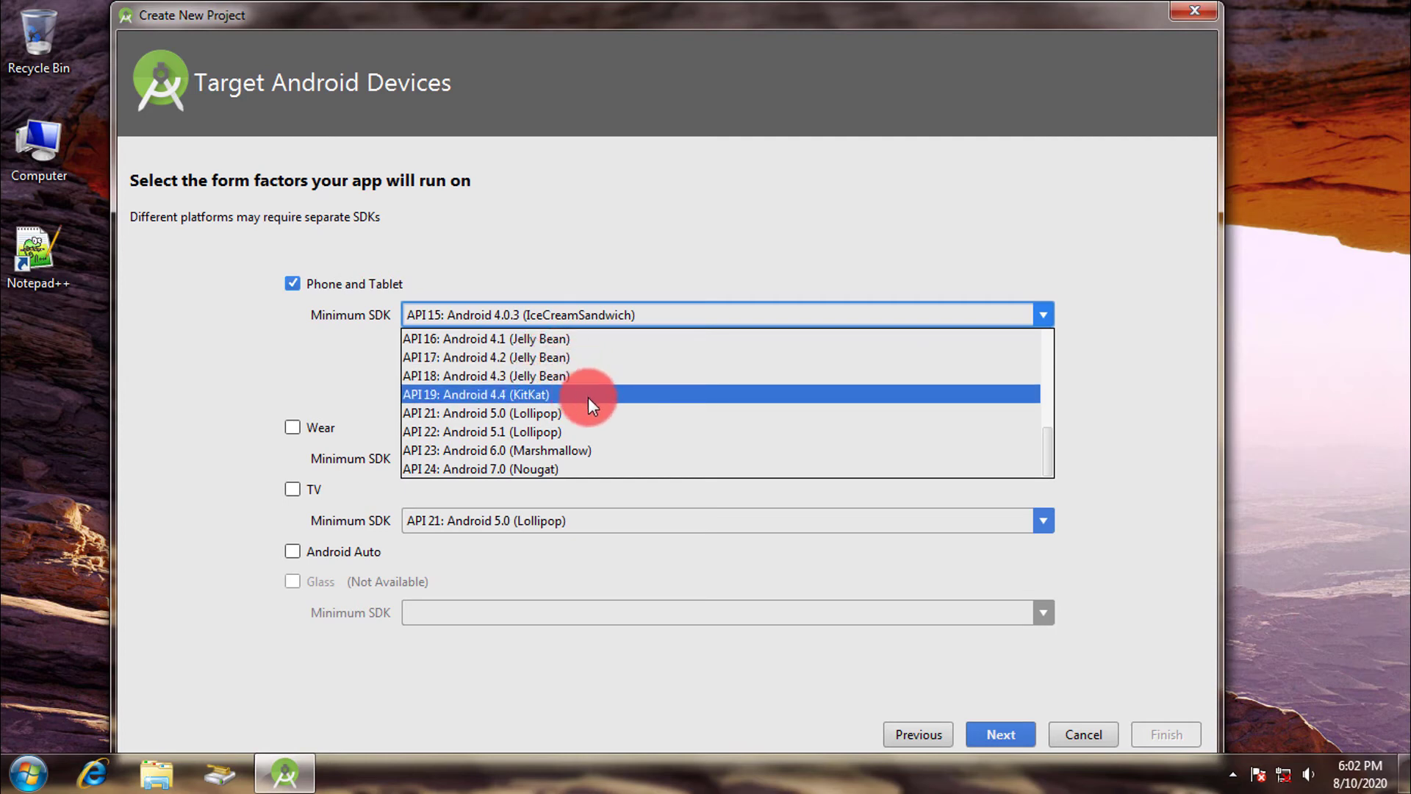
left_click(275, 421)
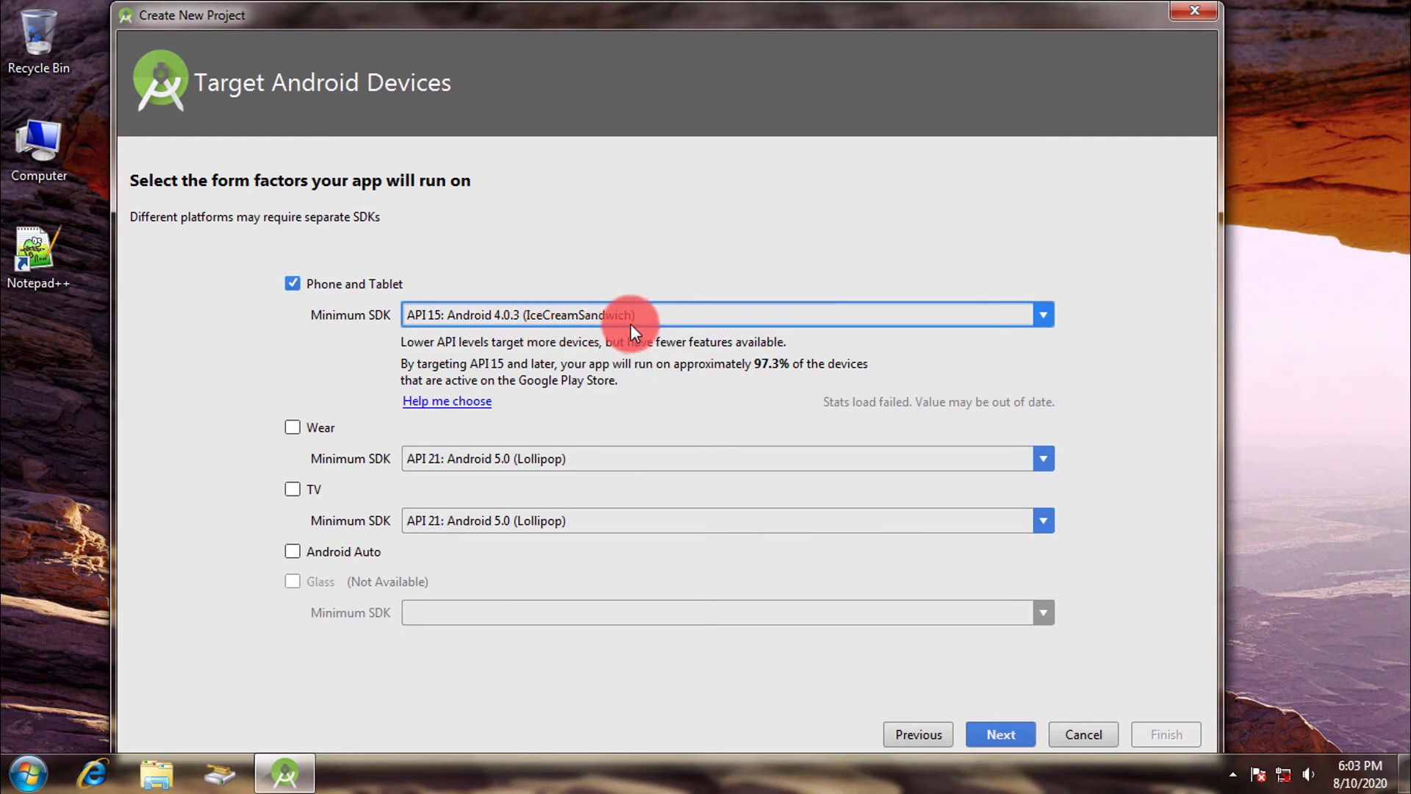
- Set the Phone and Tablet minimum SDK to API 21: Android 5.0 (Lollipop) and check its device coverage
left_click(1042, 313)
scroll(553, 425, "down", 1)
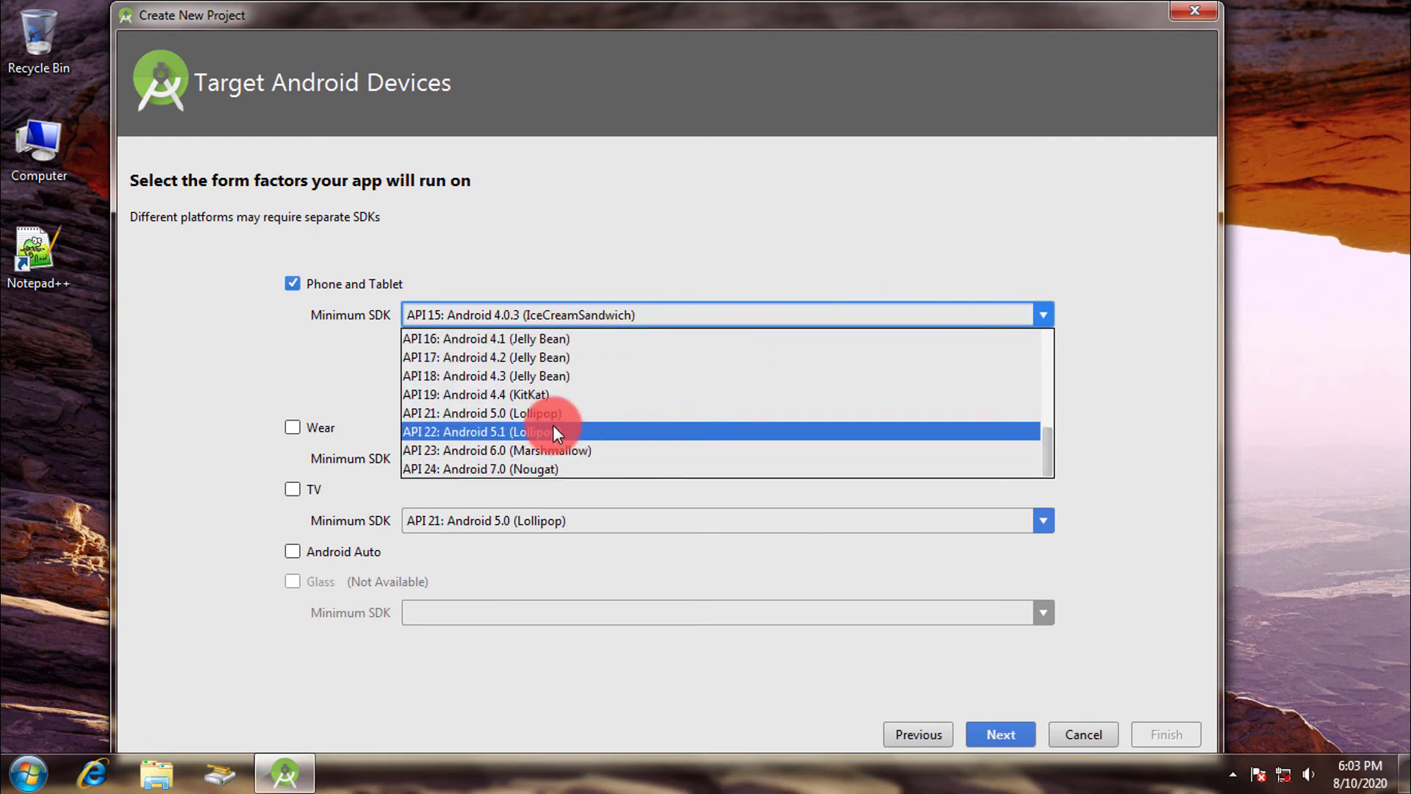
left_click(535, 416)
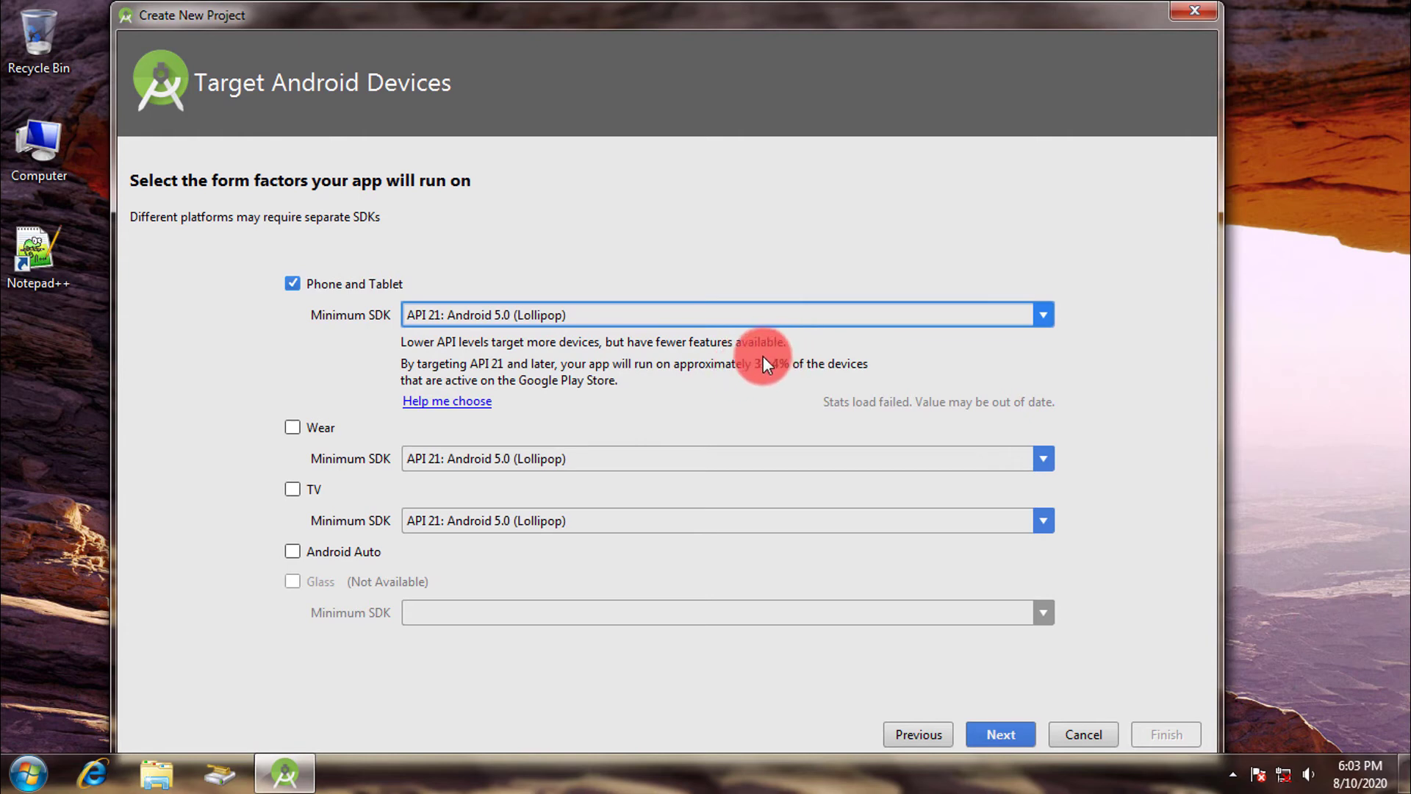
key("ctrl+2")
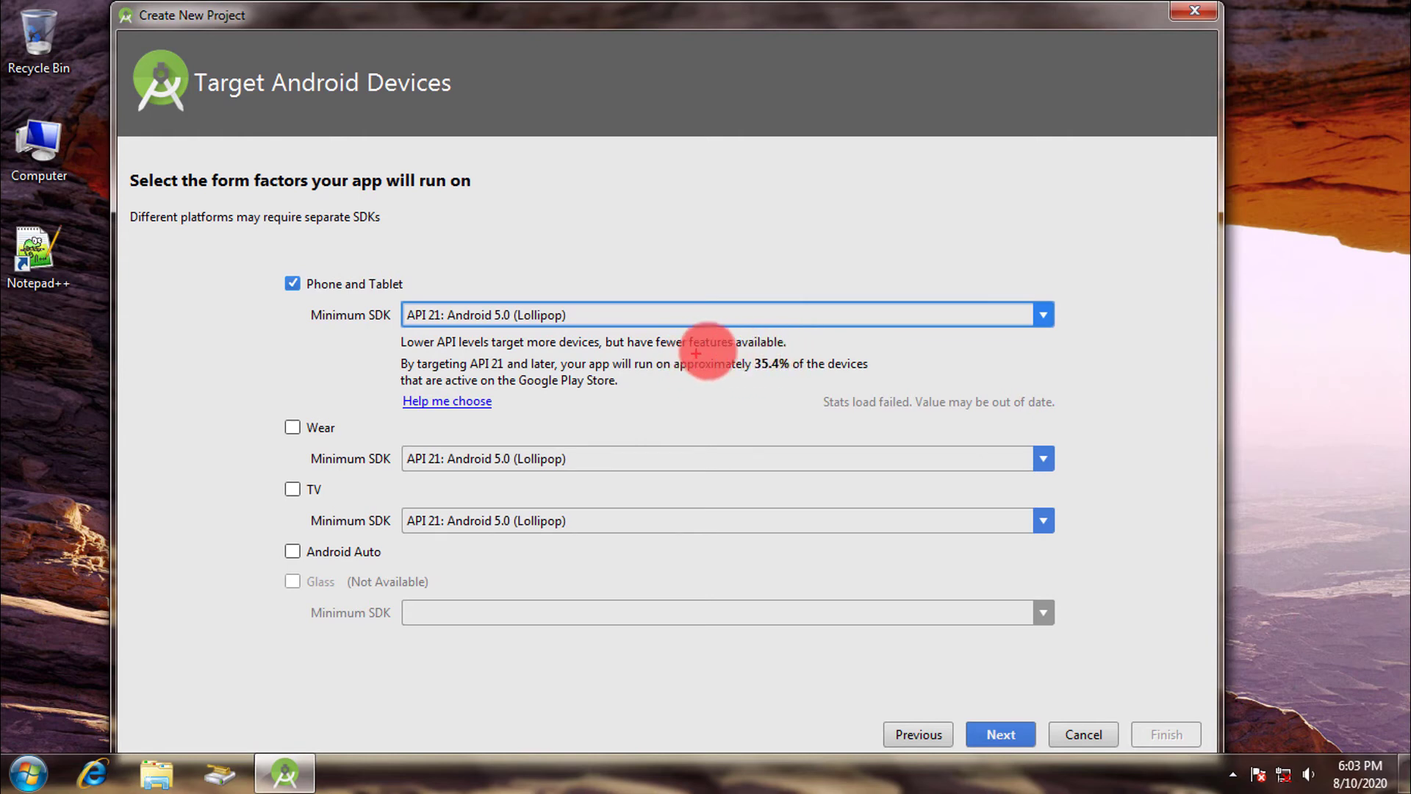
left_click_drag(739, 348, 879, 369)
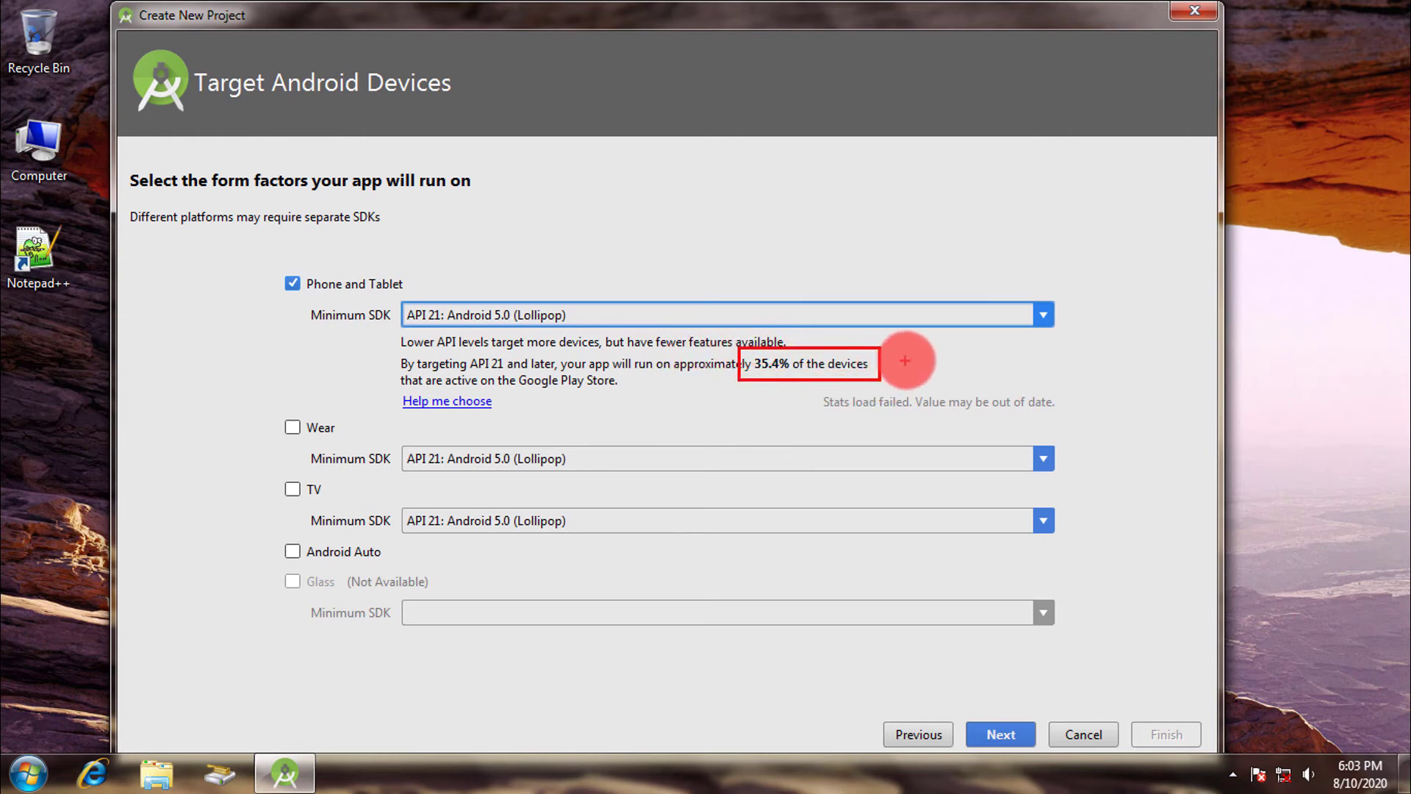
key("Escape")
- Try API 23: Android 6.0 (Marshmallow) and API 24: Android 7.0 (Nougat) as the Phone and Tablet minimum SDK
left_click(1047, 315)
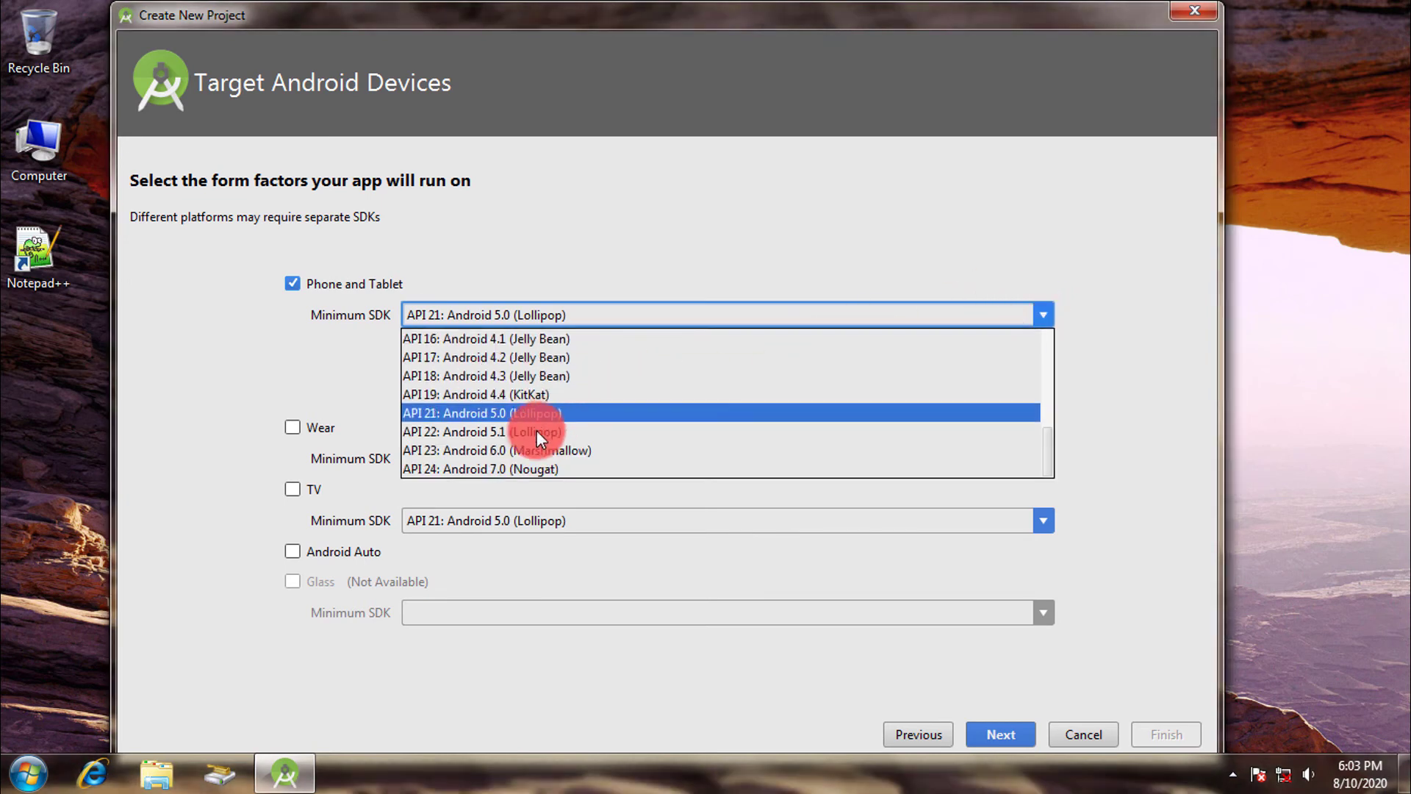
left_click(523, 447)
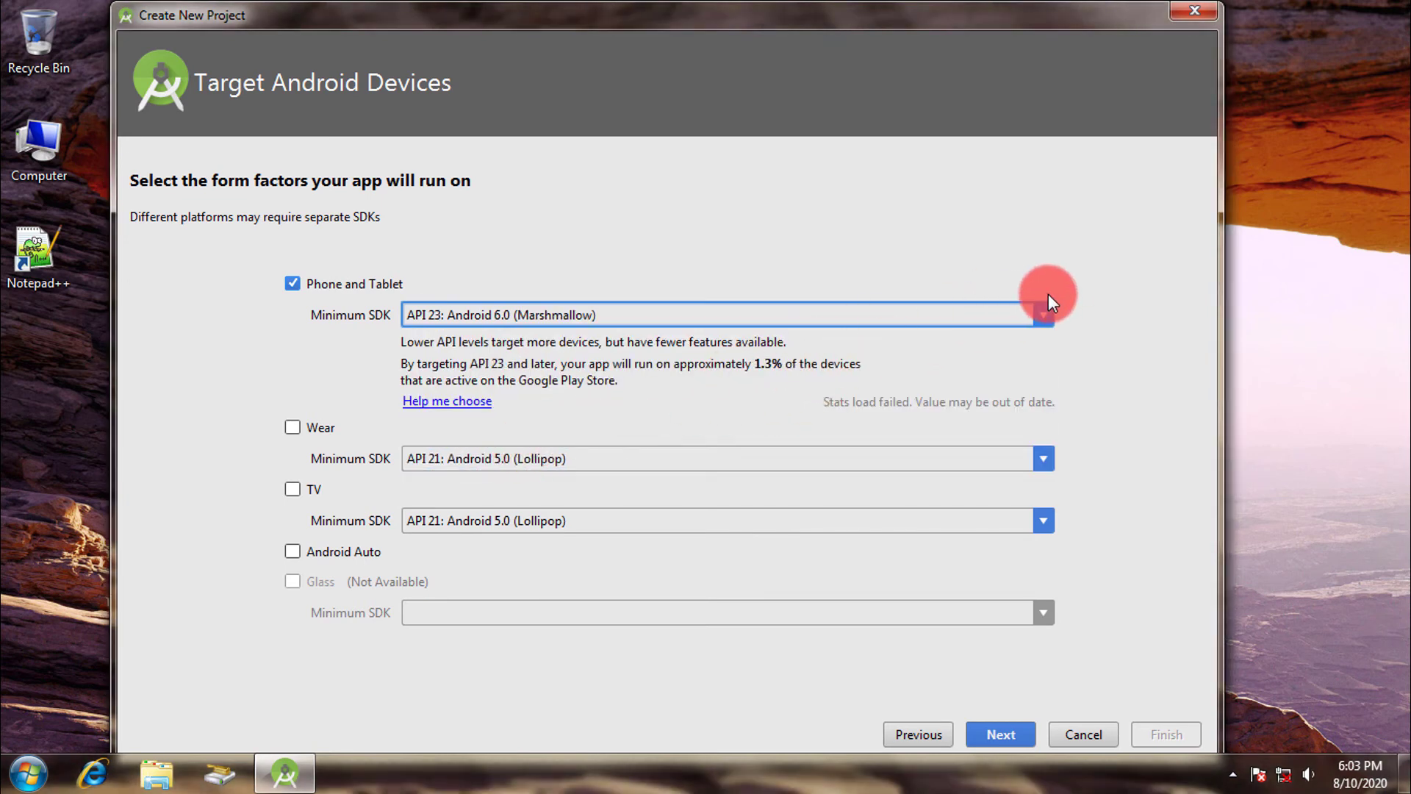
left_click(1042, 316)
left_click(565, 469)
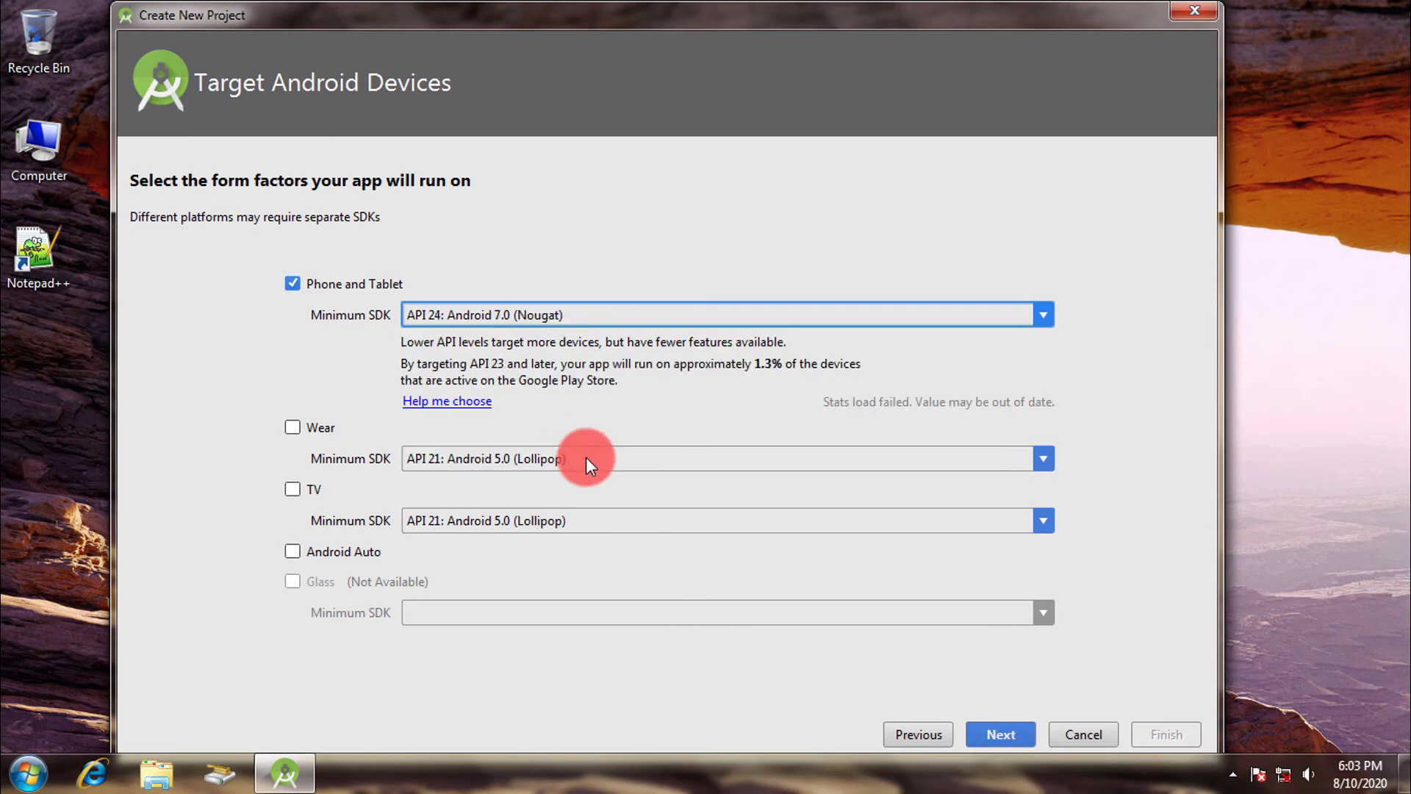
- Try API 16: Android 4.1 (Jelly Bean) and API 19: Android 4.4 (KitKat) as the Phone and Tablet minimum SDK
left_click(1049, 305)
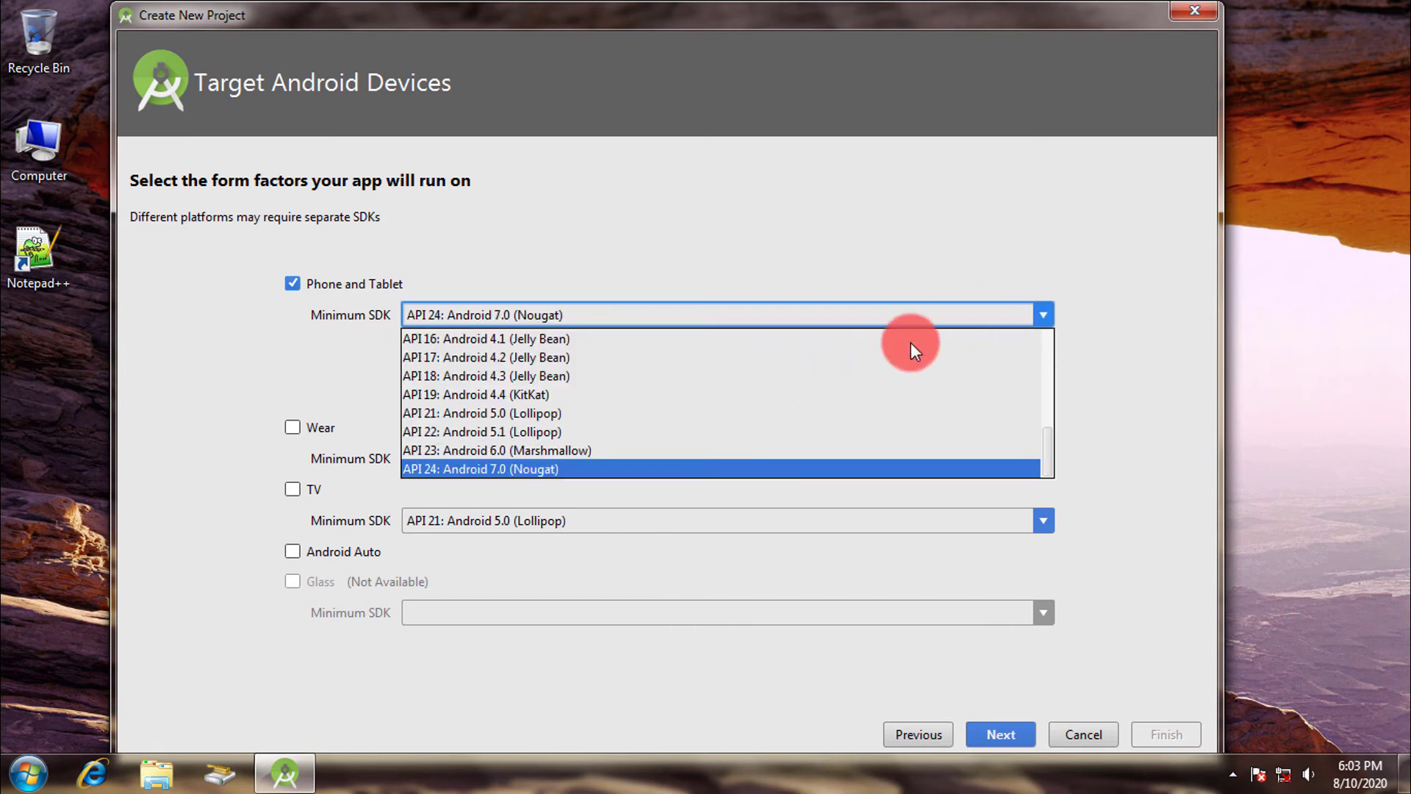
left_click(513, 340)
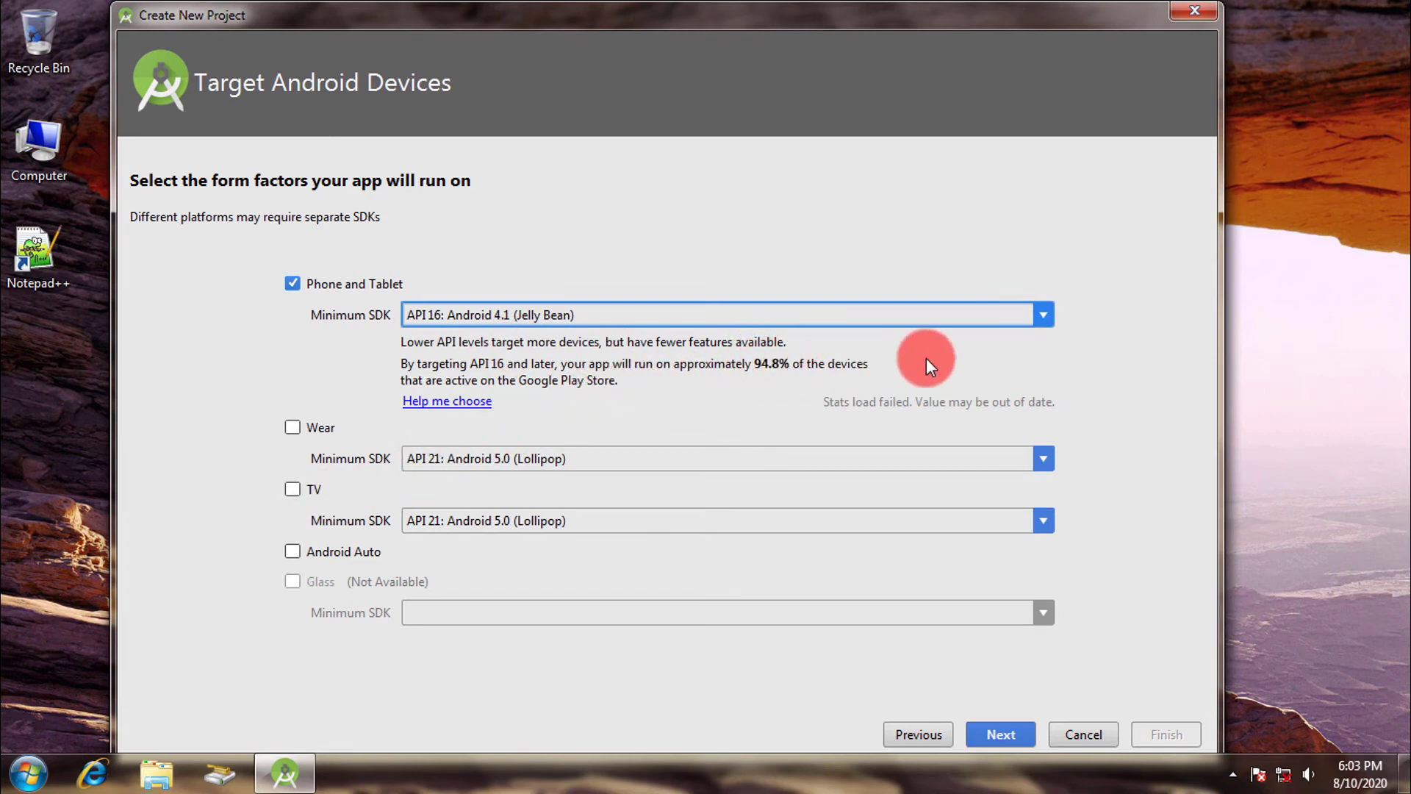
left_click(1045, 315)
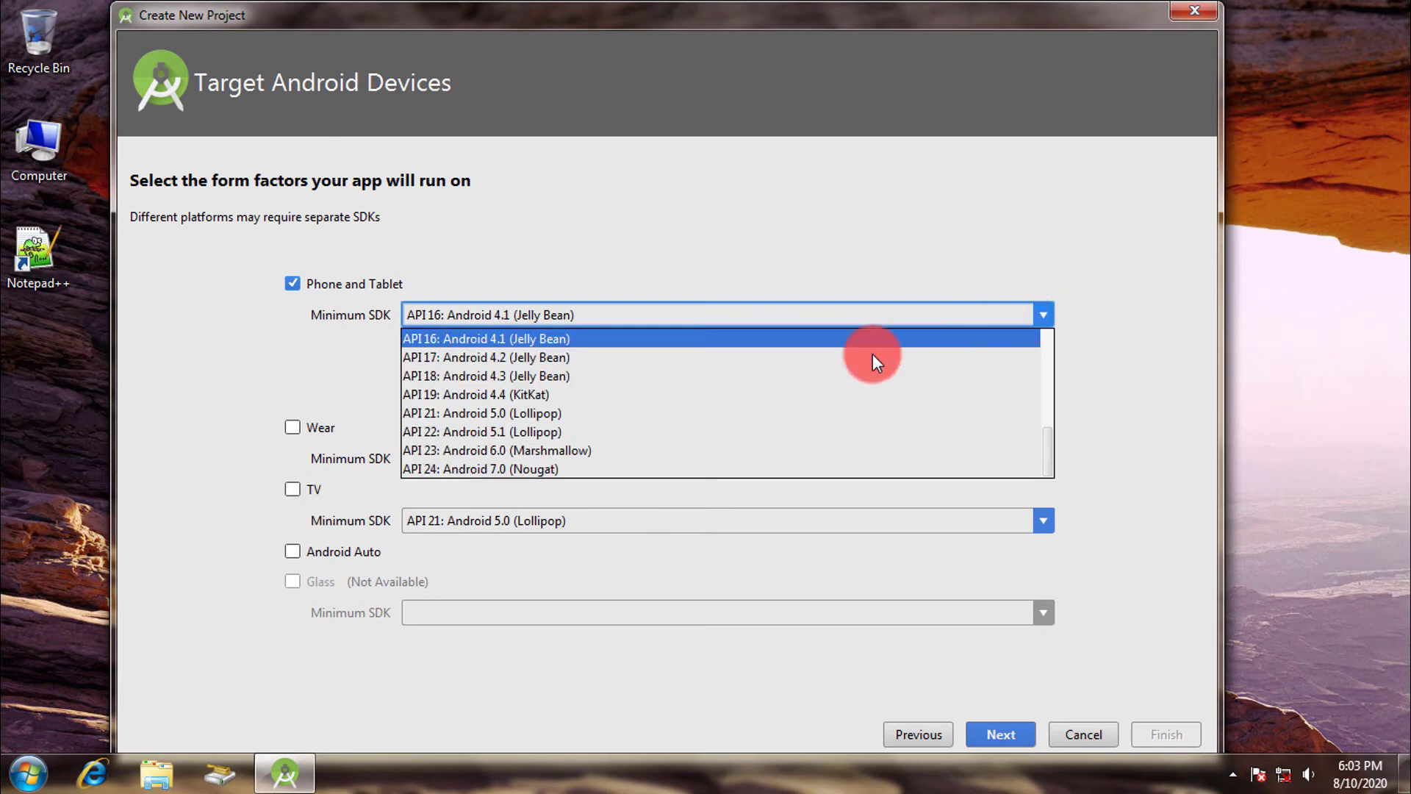
left_click(528, 396)
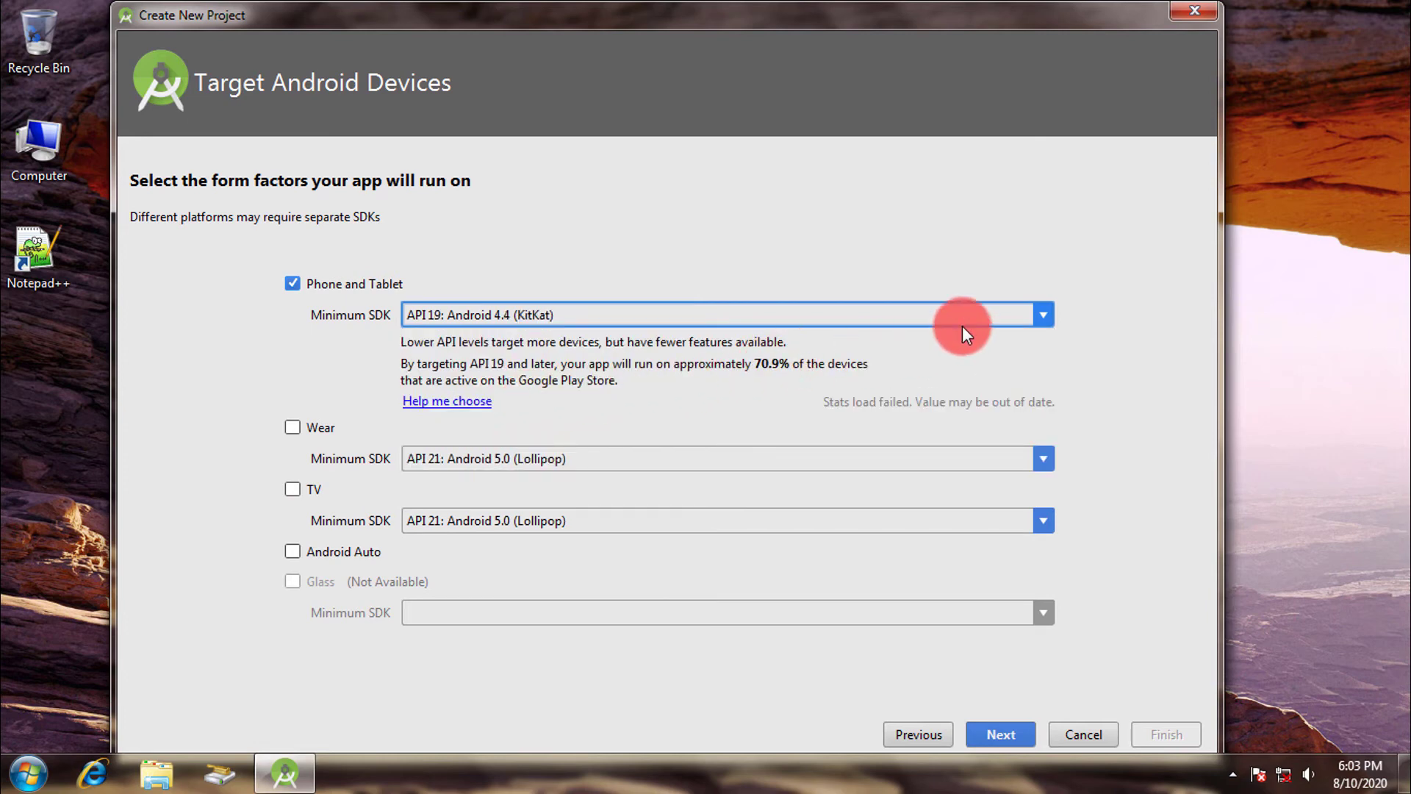
- Set the Phone and Tablet minimum SDK to API 3: Android 1.5 (Cupcake) to compare its device coverage
left_click(1036, 316)
scroll(483, 338, "up", 6)
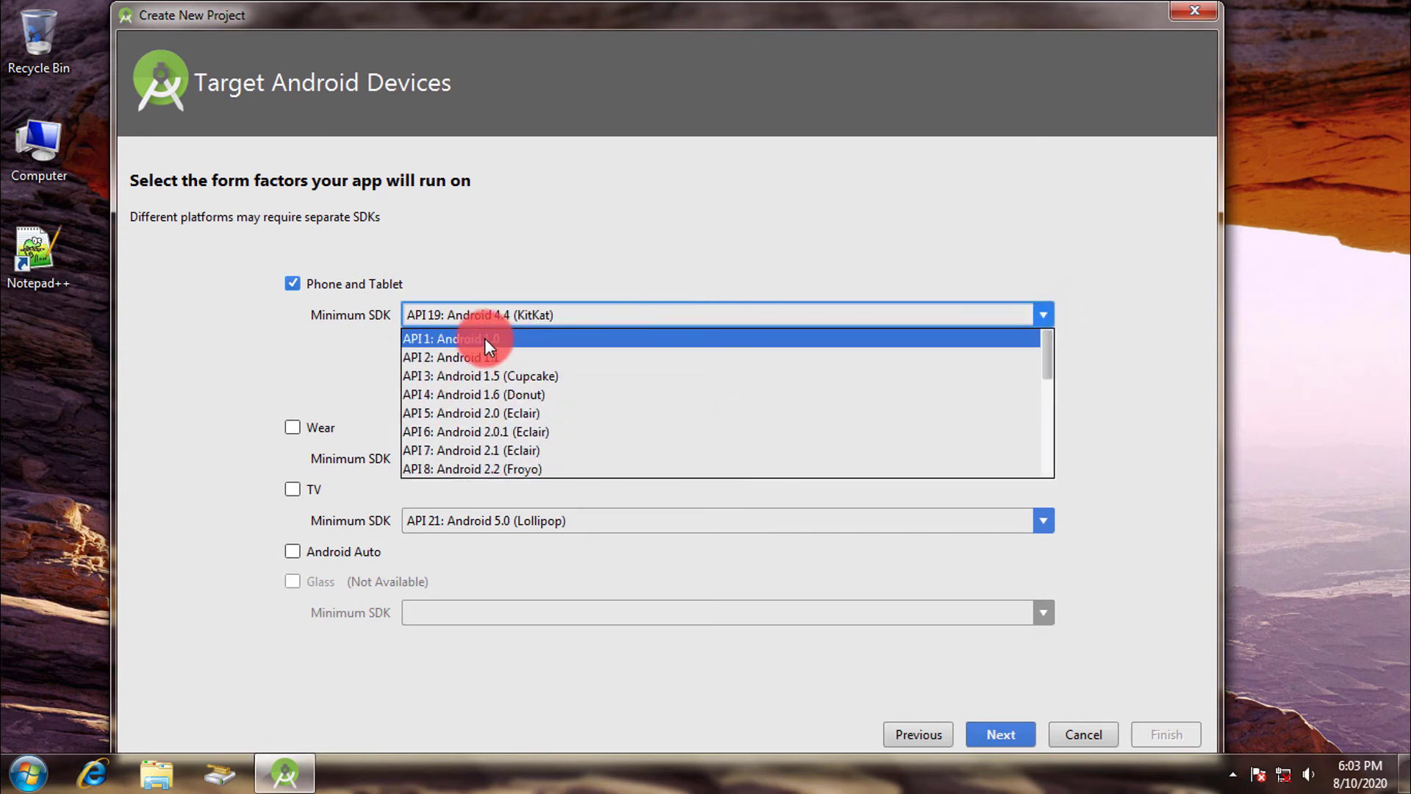
left_click(537, 379)
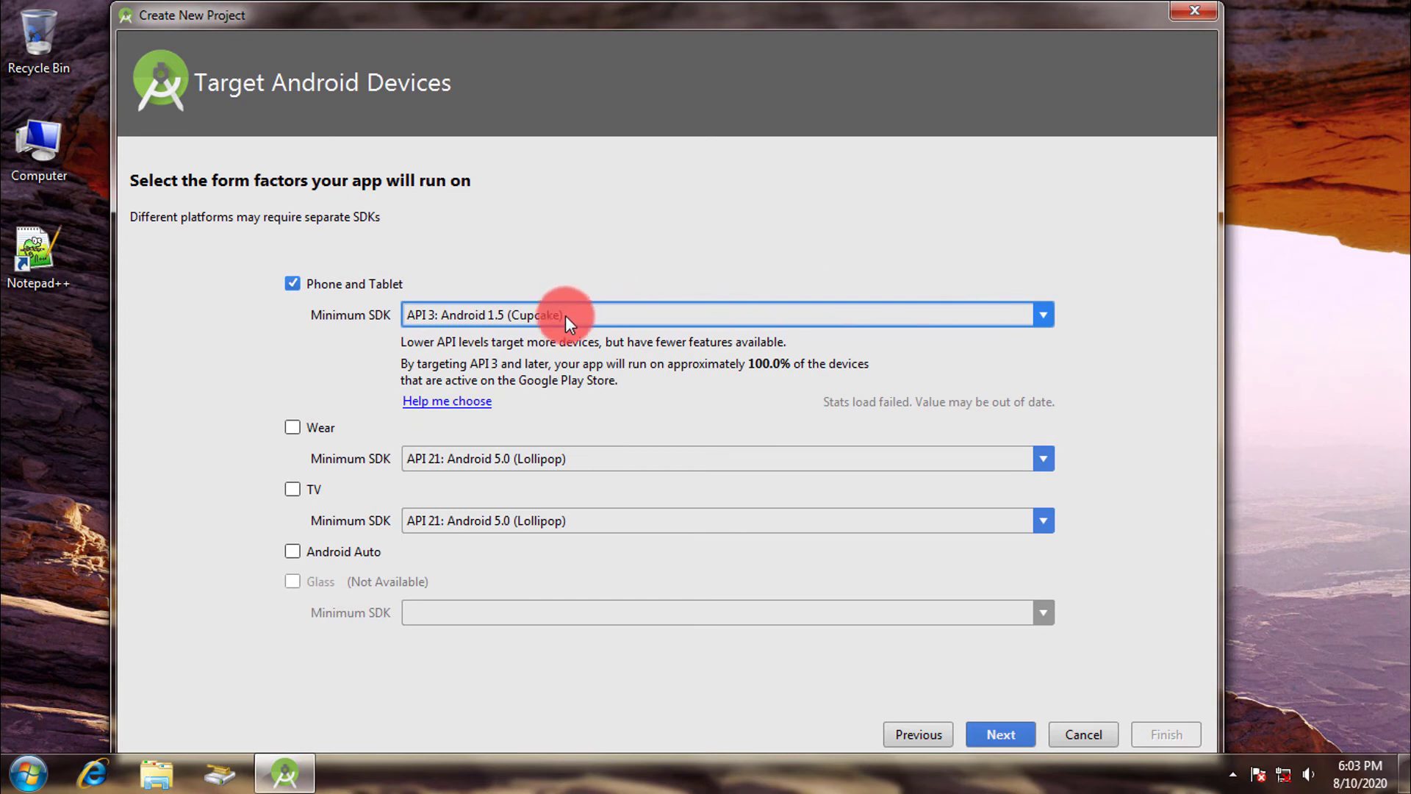
- Set the Phone and Tablet minimum SDK to API 16: Android 4.1 (Jelly Bean)
left_click(1038, 323)
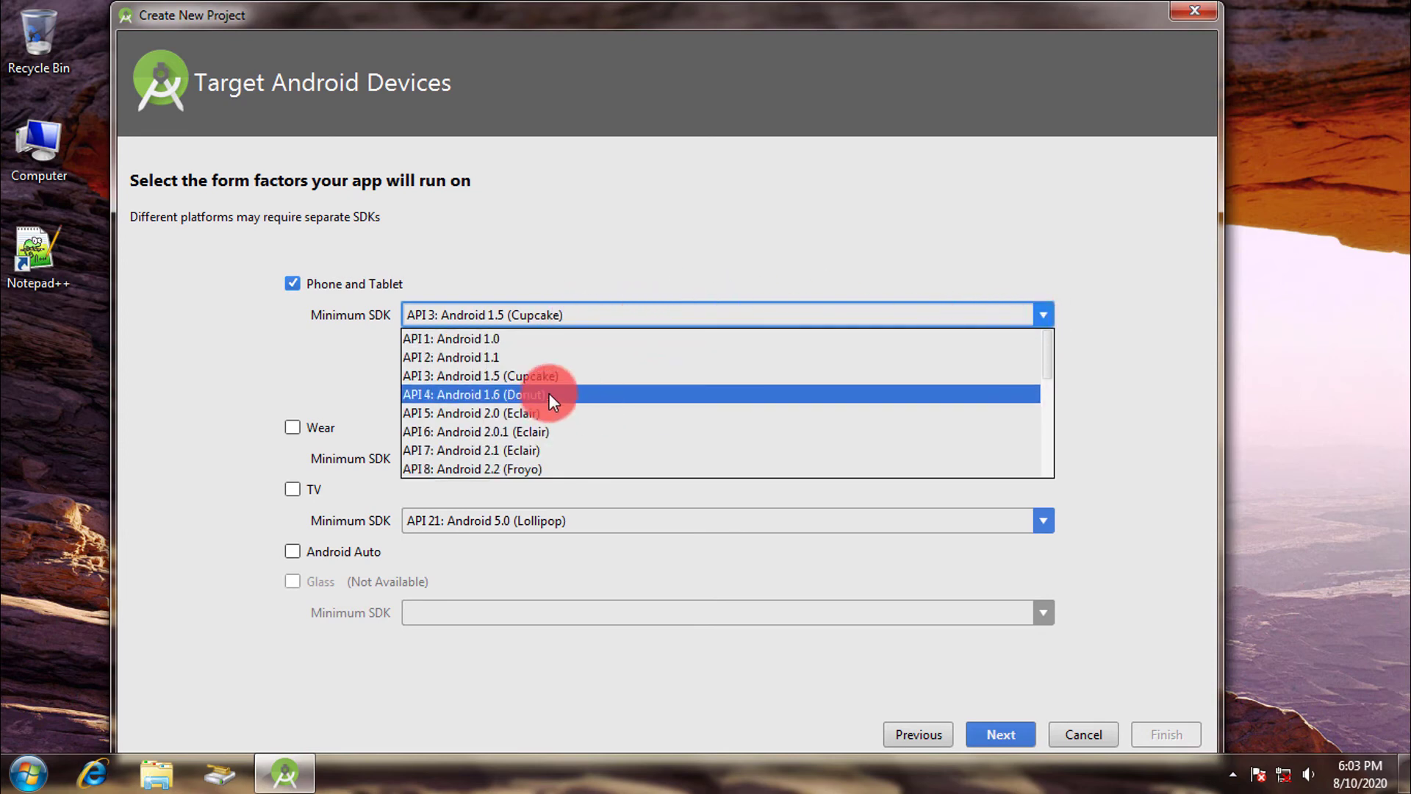
scroll(576, 391, "down", 1)
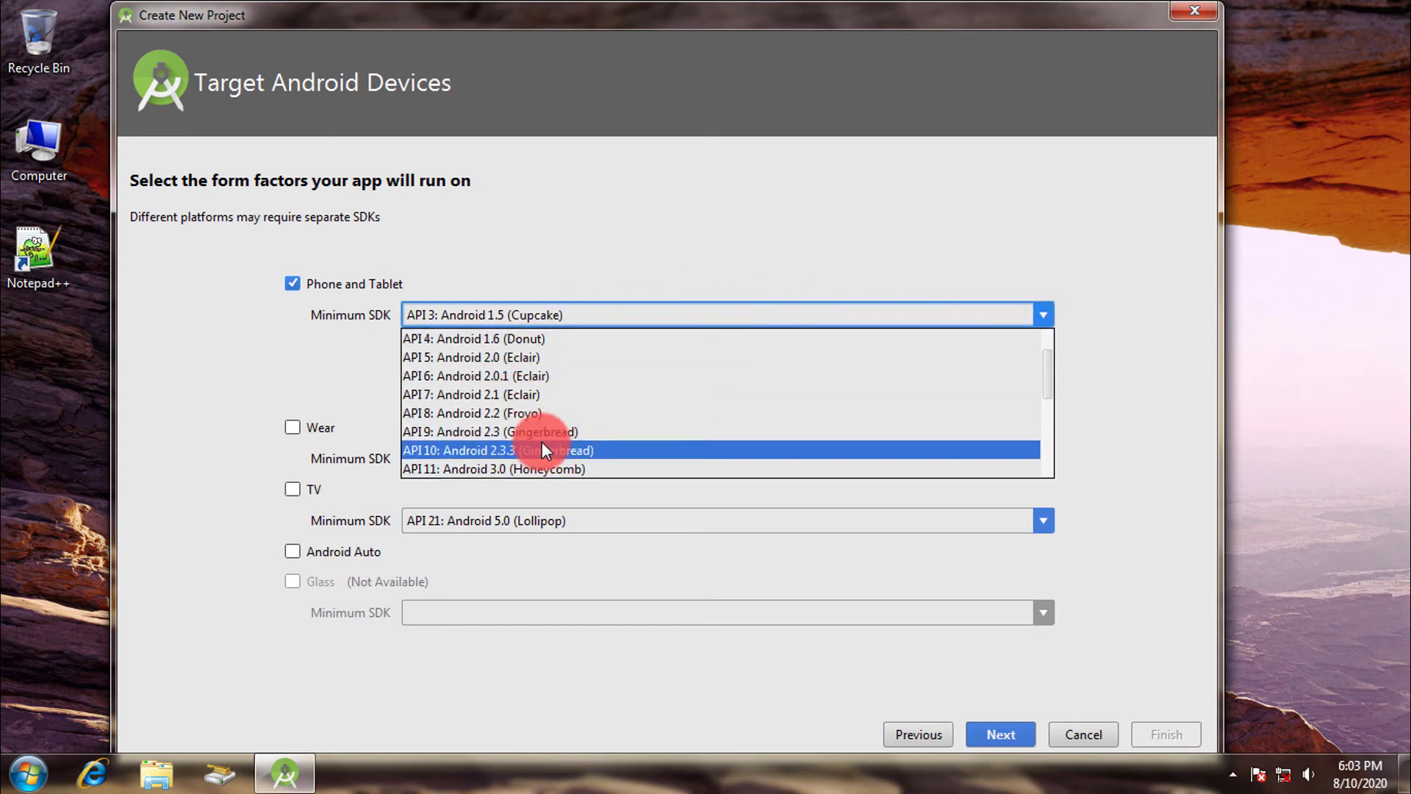
scroll(559, 423, "down", 1)
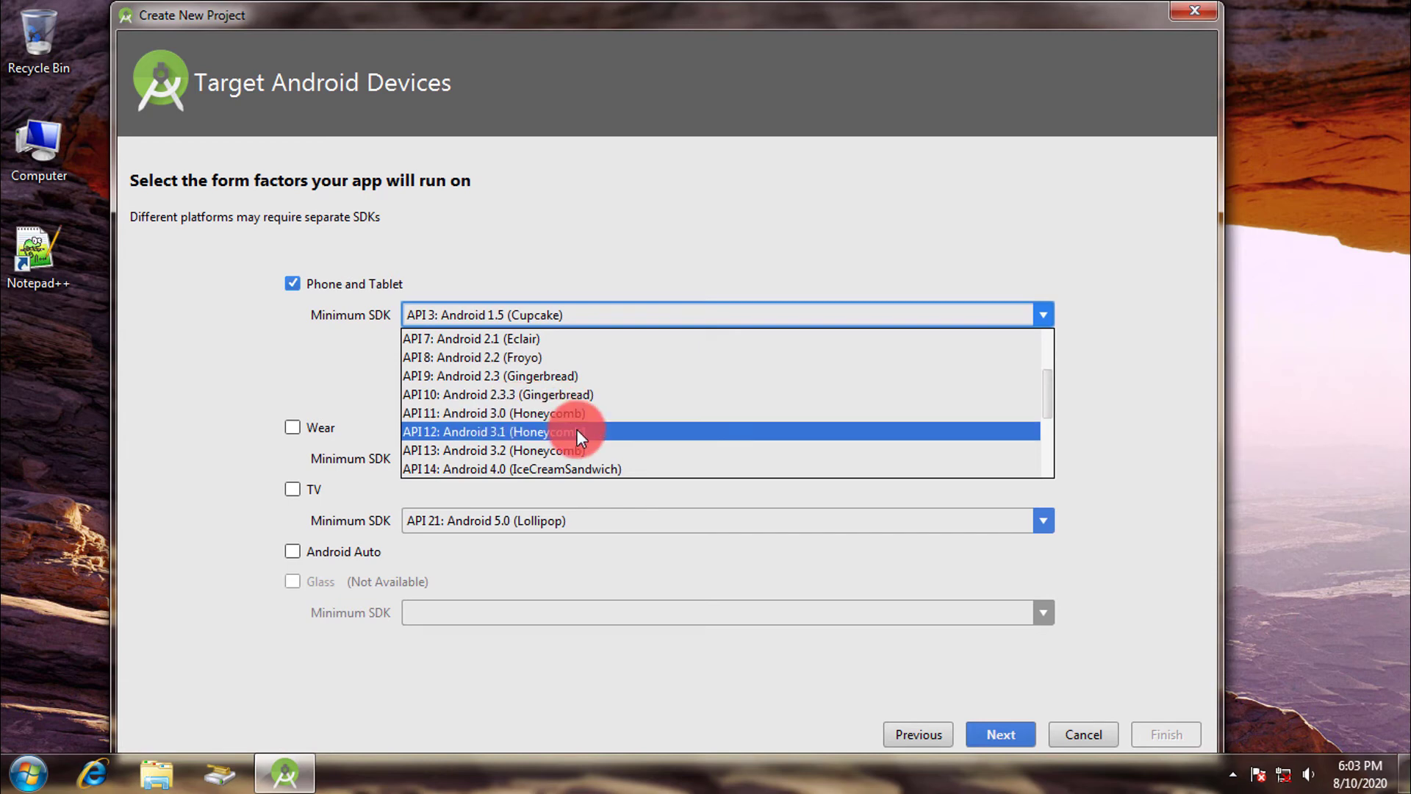
scroll(545, 433, "down", 1)
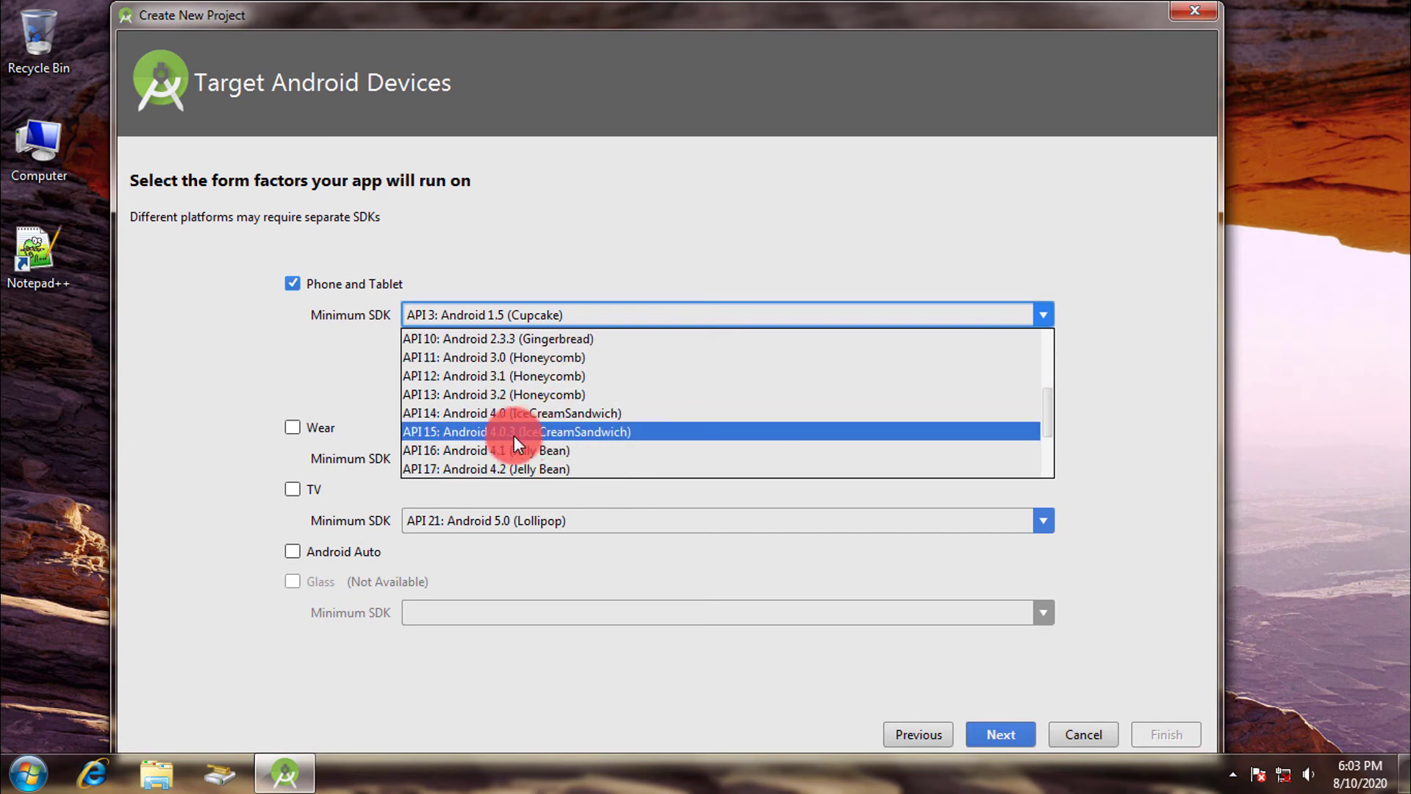
left_click(518, 451)
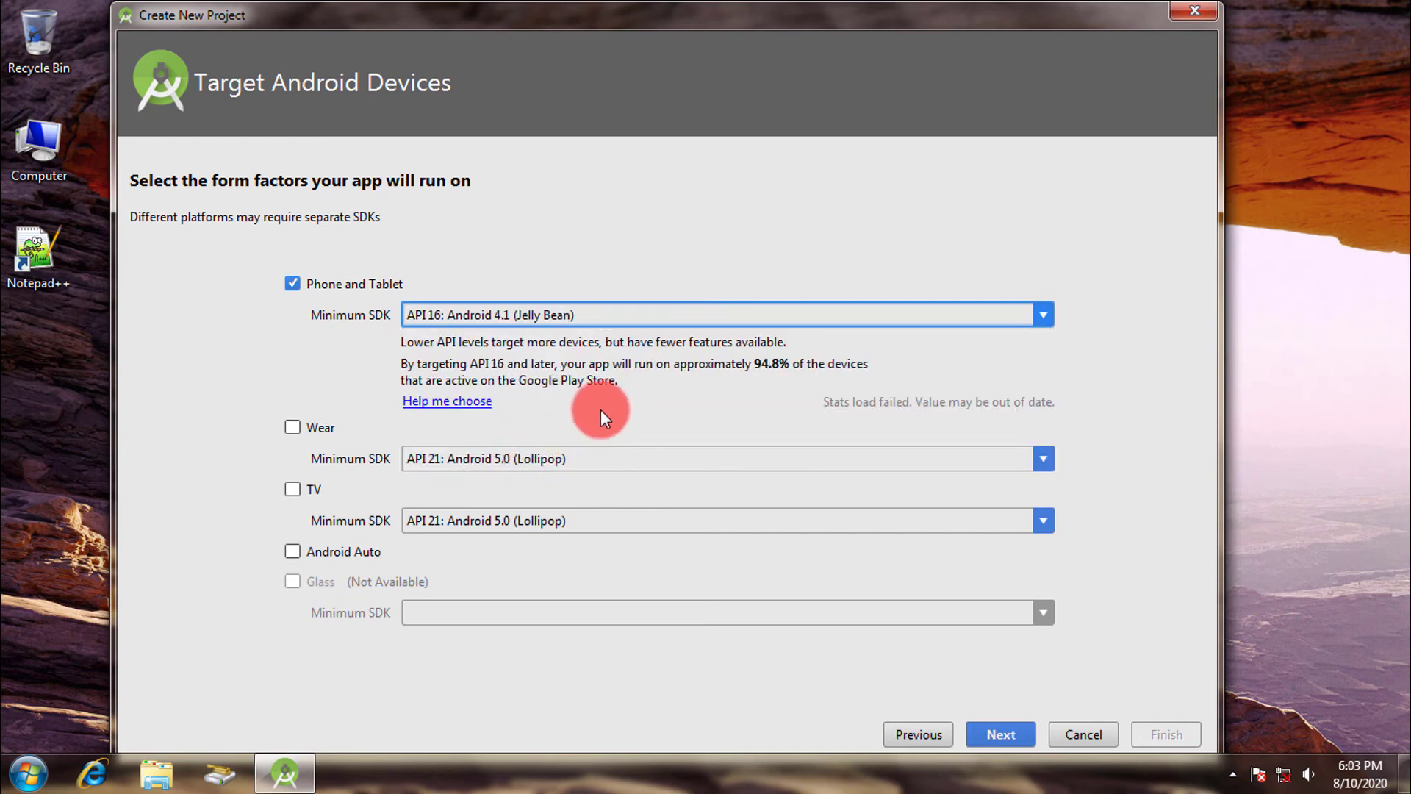
- Try API 17: Android 4.2 (Jelly Bean) and API 19: Android 4.4 (KitKat) as the Phone and Tablet minimum SDK
left_click(1043, 314)
left_click(586, 467)
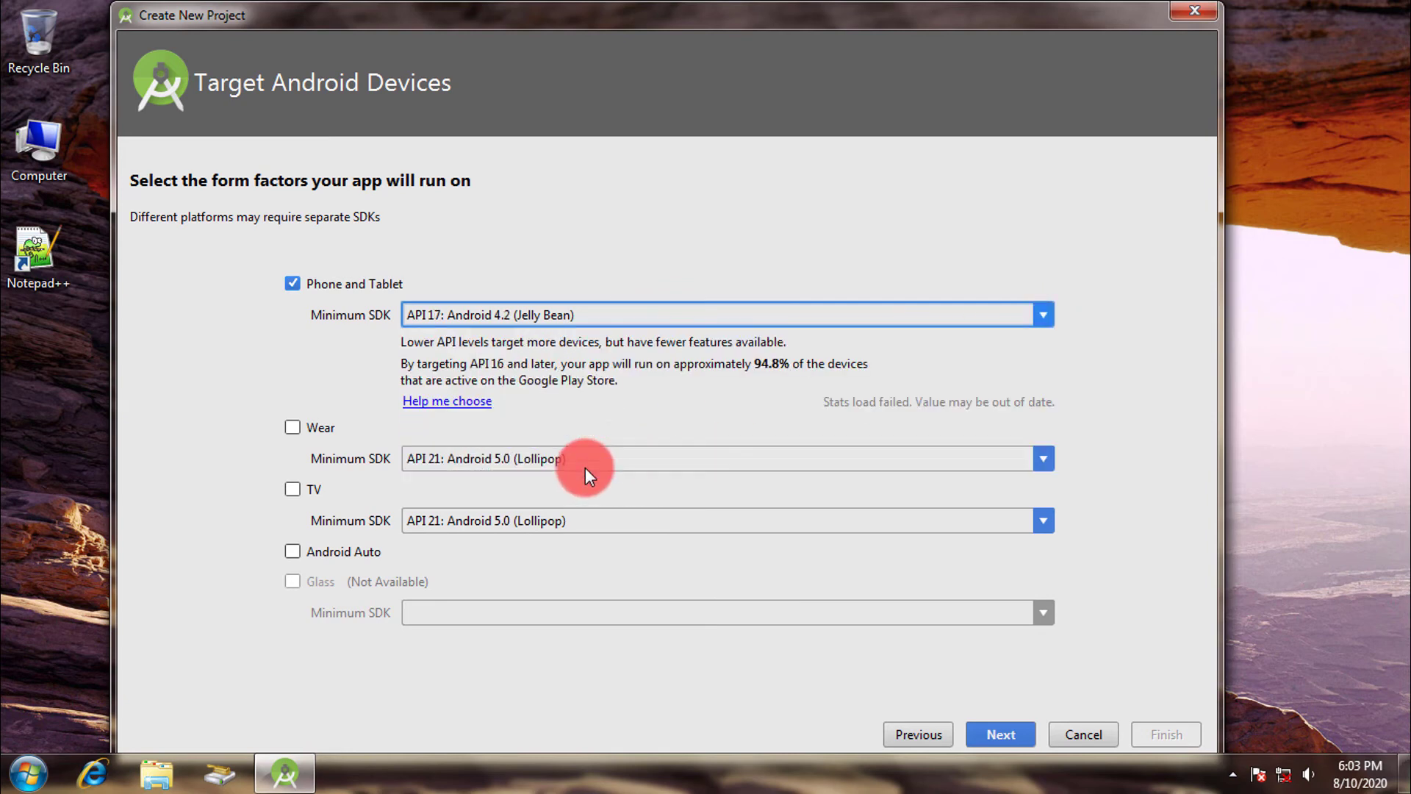
left_click(1044, 315)
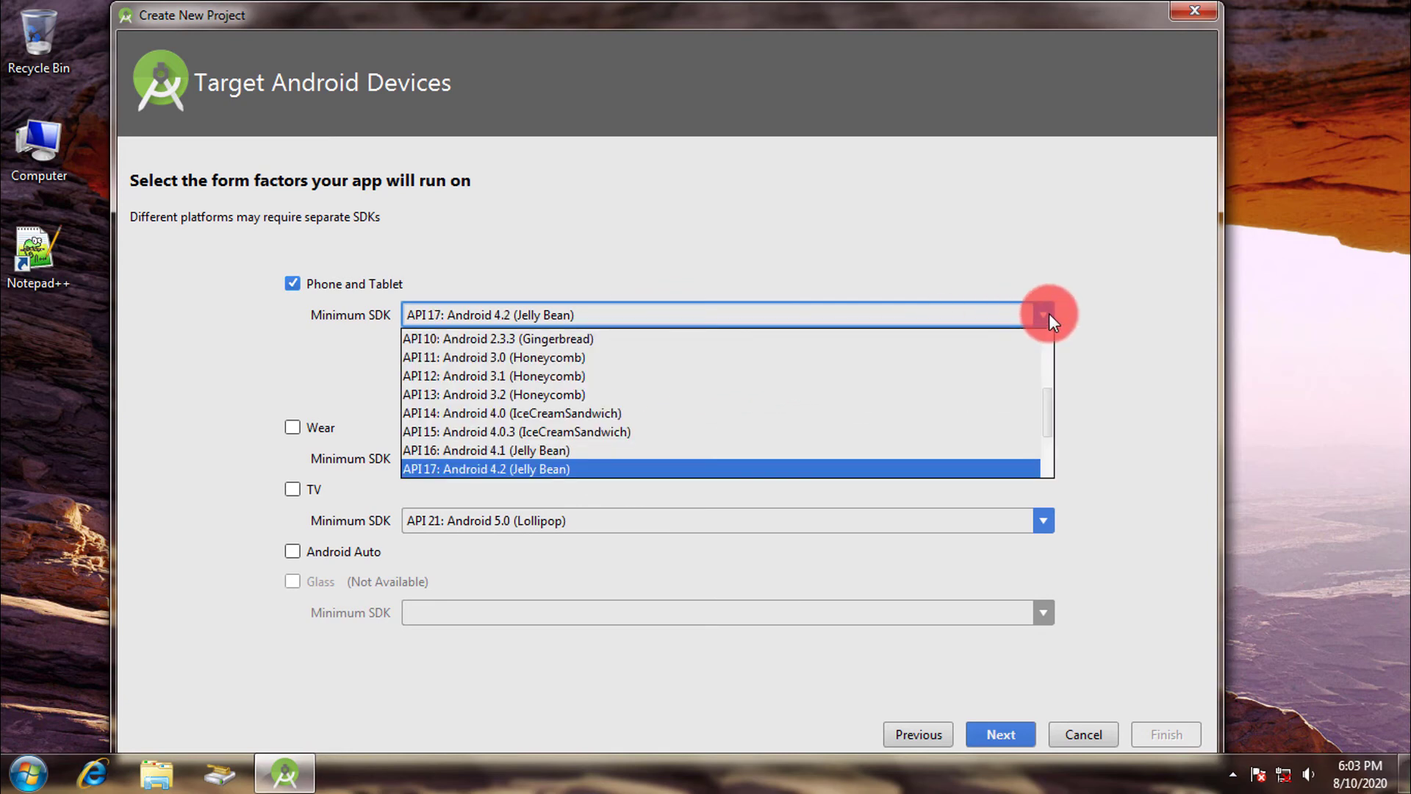
left_click(1044, 315)
left_click(1030, 319)
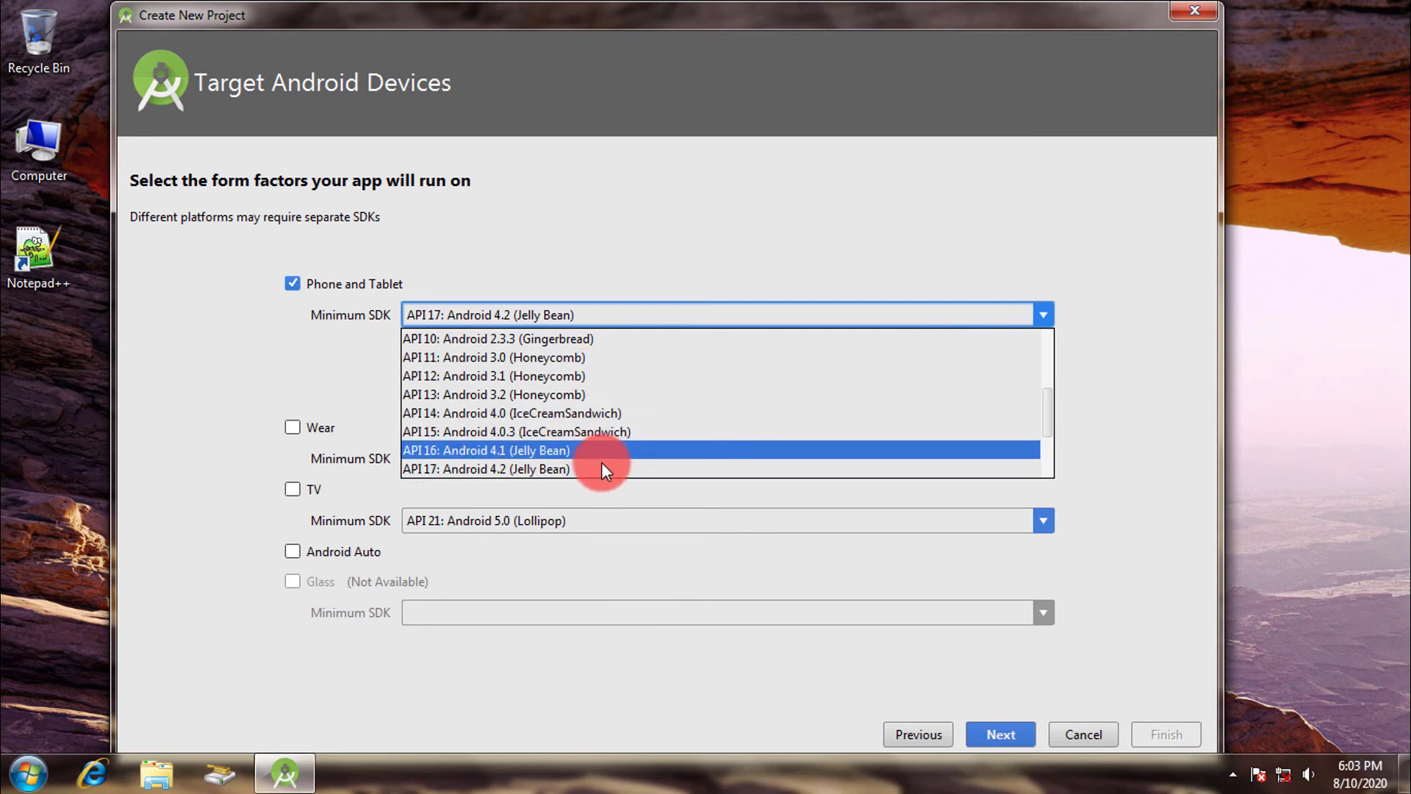
scroll(558, 446, "down", 1)
left_click(541, 453)
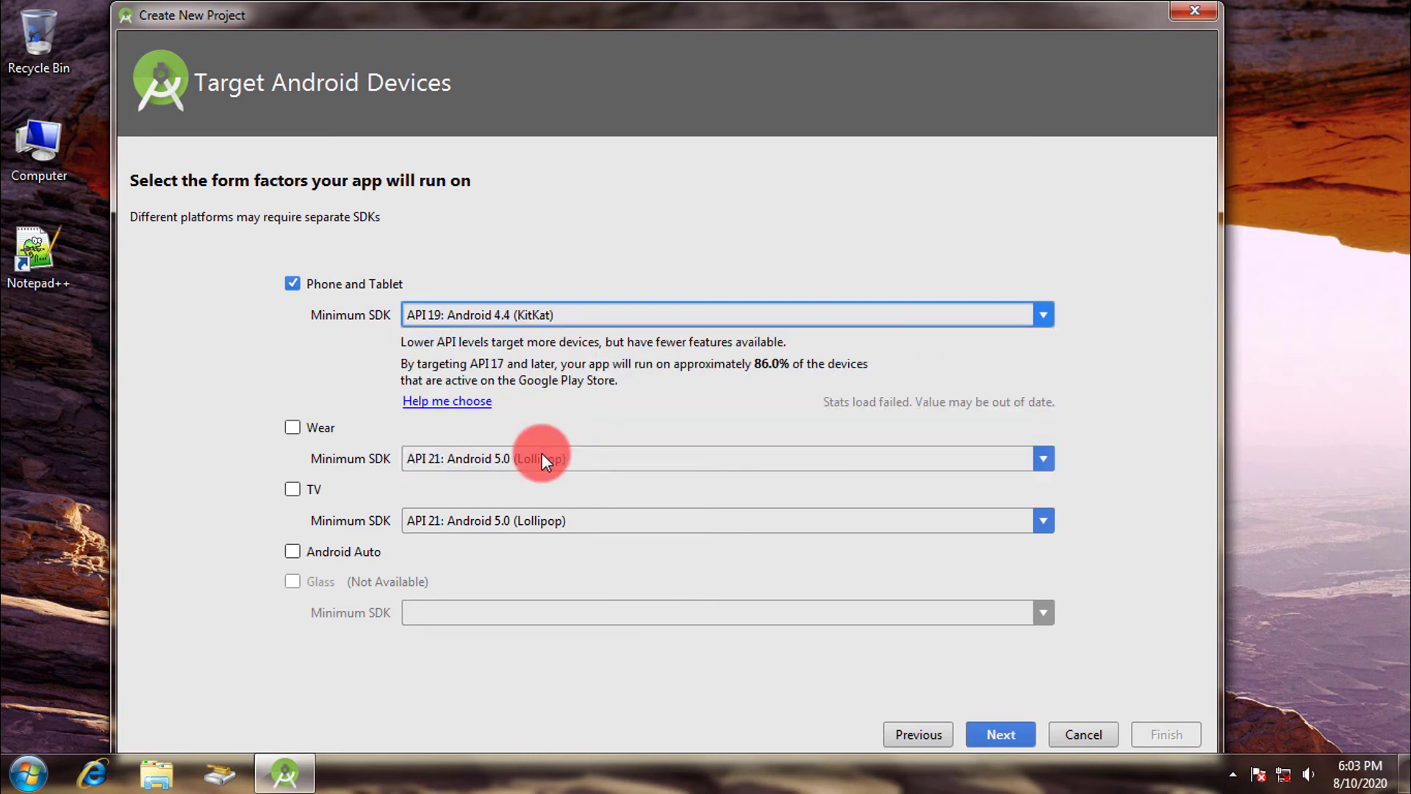
- Set the Phone and Tablet minimum SDK to API 15: Android 4.0.3 (IceCreamSandwich)
left_click(1048, 315)
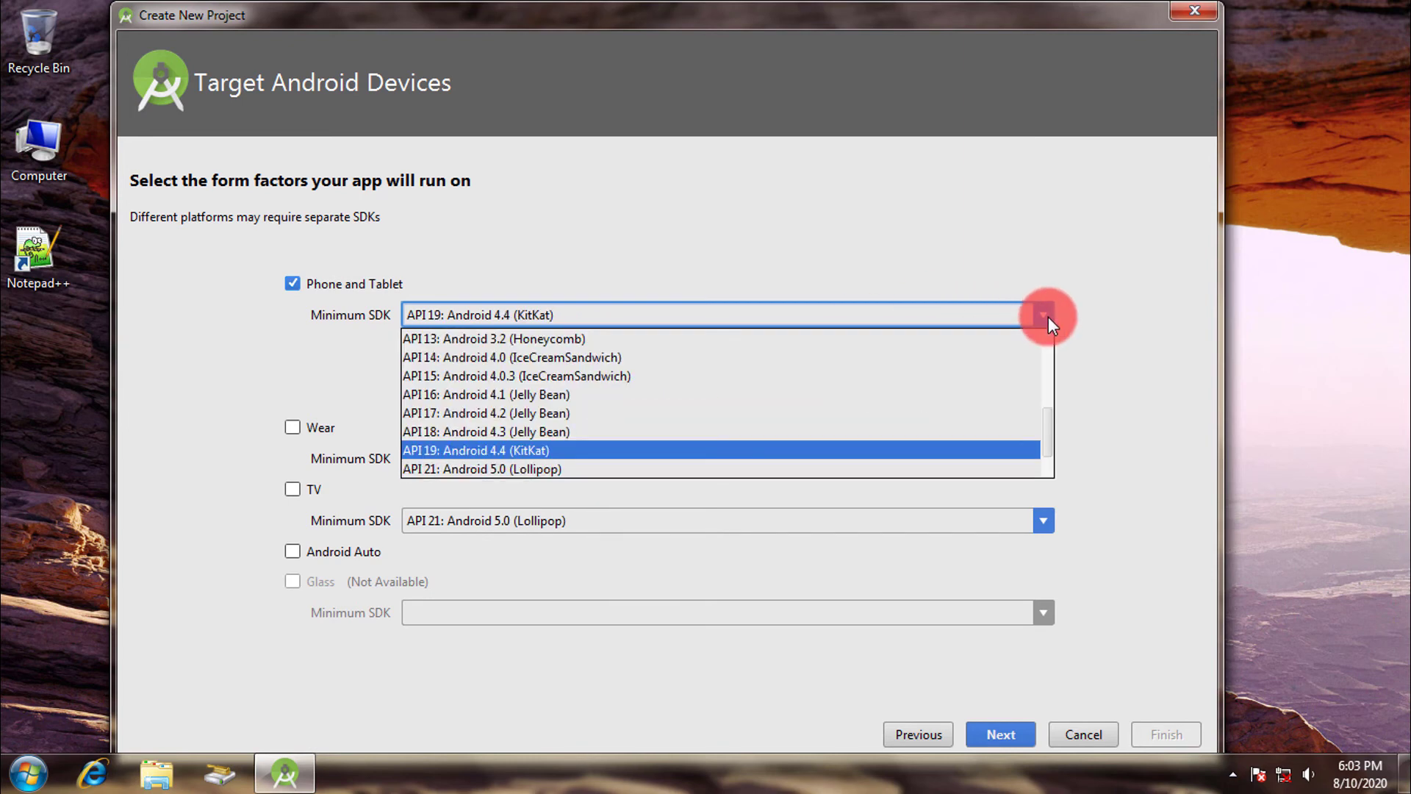
left_click(523, 376)
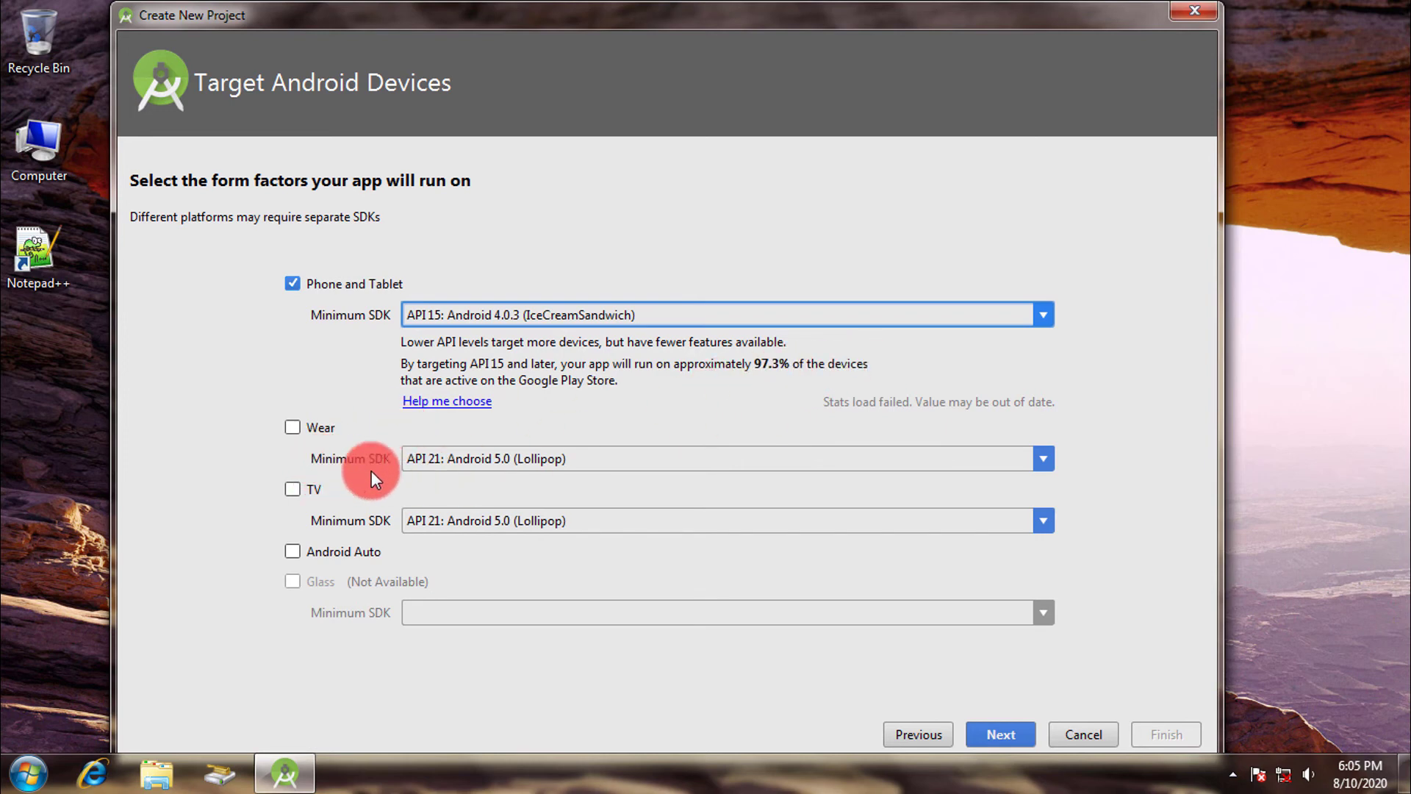
- Enable the TV form factor with API 23: Android 6.0 (Marshmallow) as its minimum SDK
left_click(292, 489)
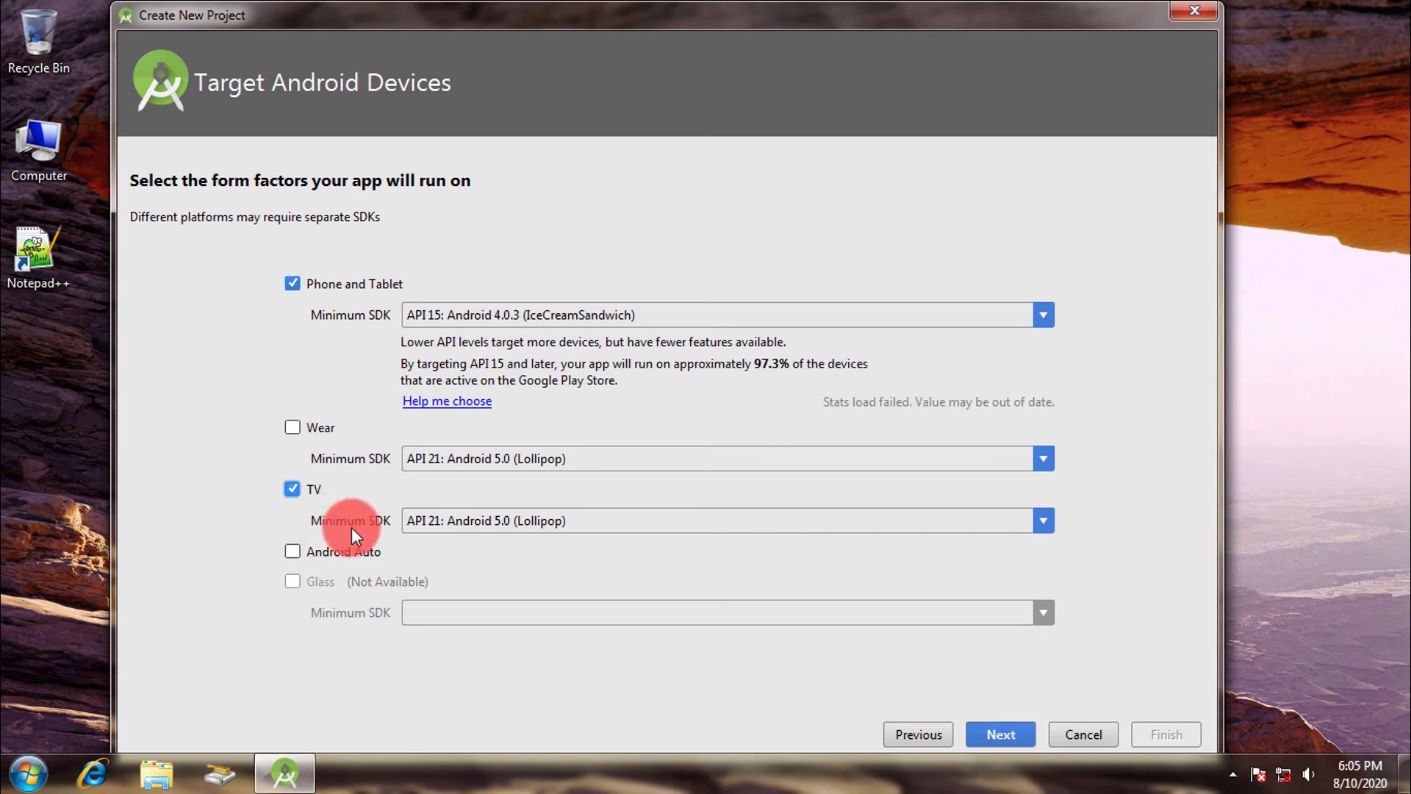
left_click(1042, 519)
left_click(585, 582)
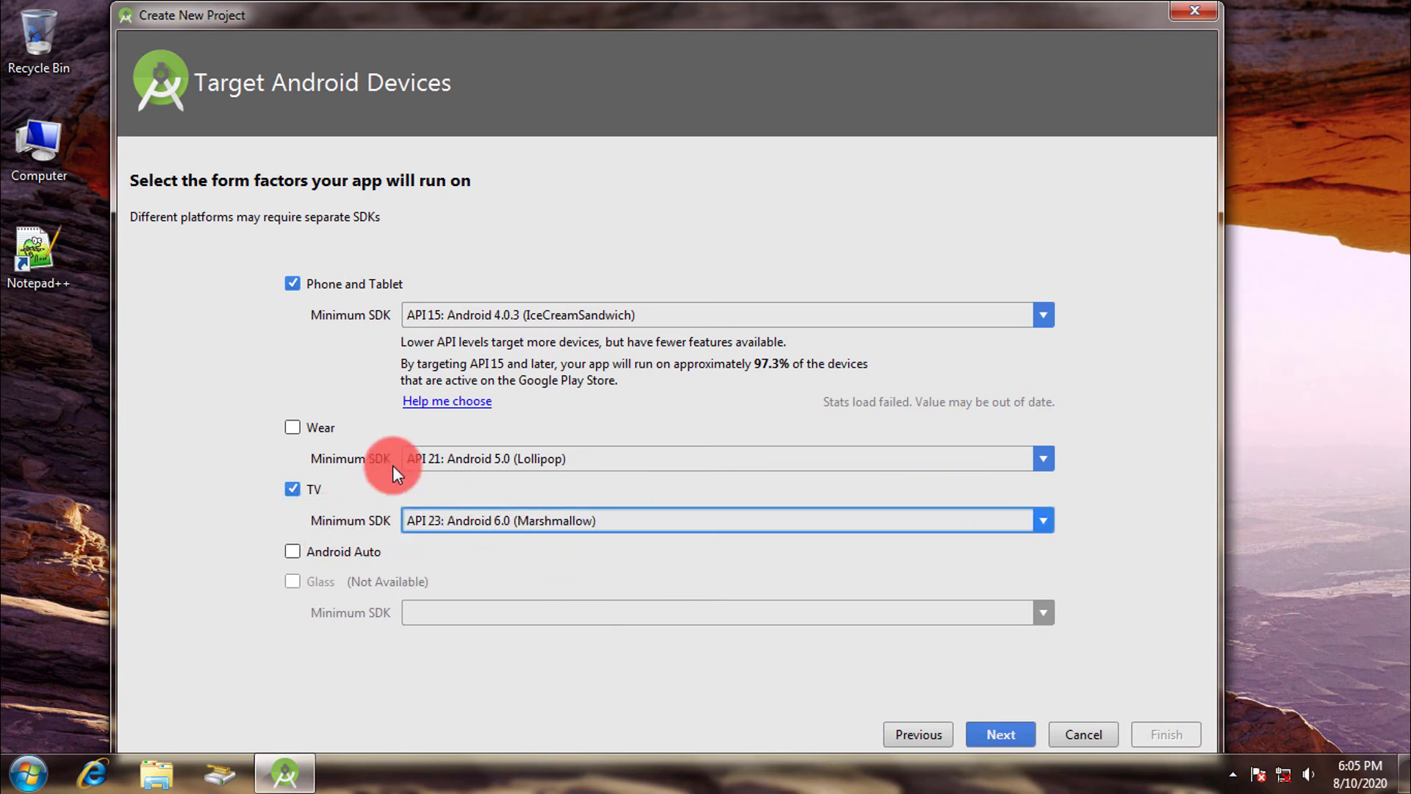
- Enable the Wear form factor and set its minimum SDK to API 20: Android 4.4 (KitKat Wear)
left_click(307, 429)
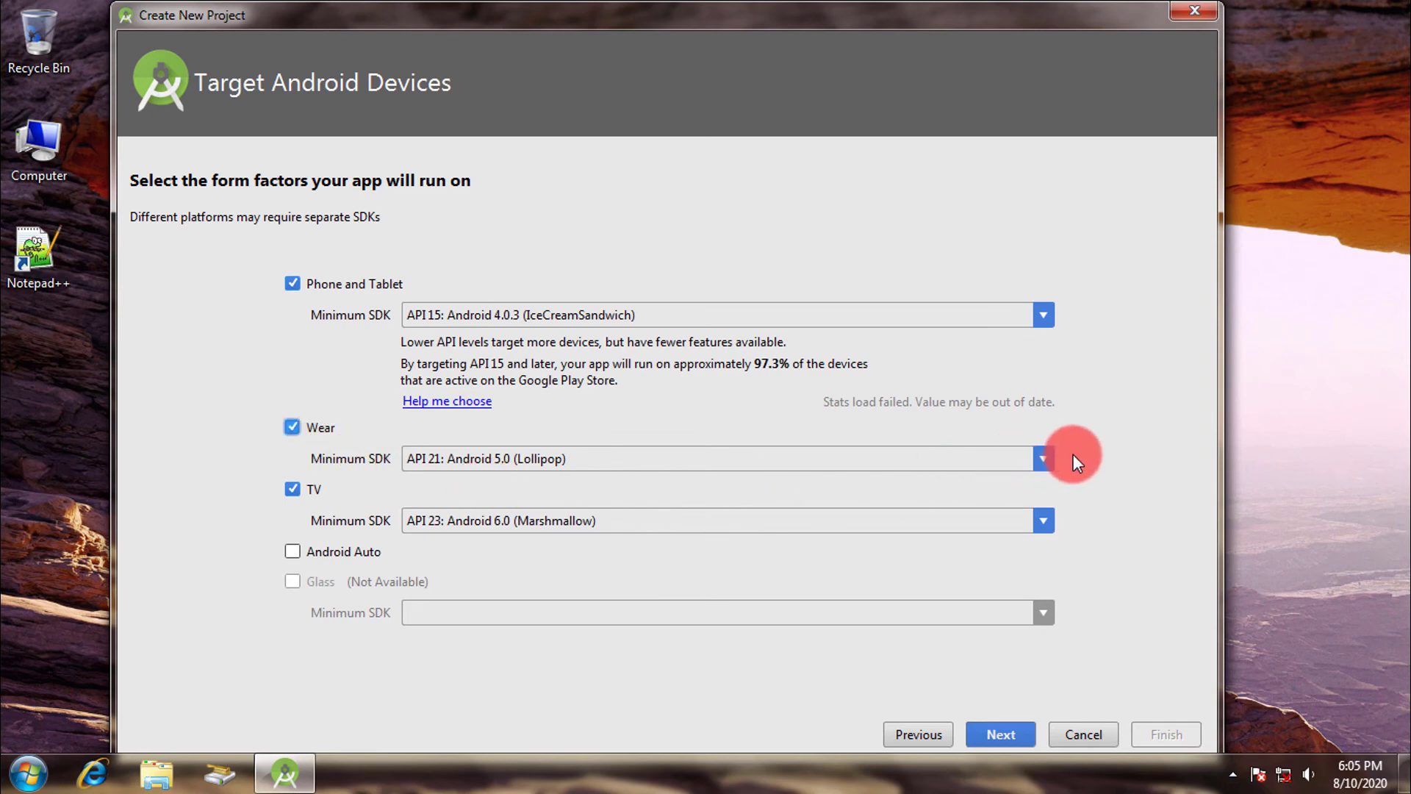
left_click(1045, 456)
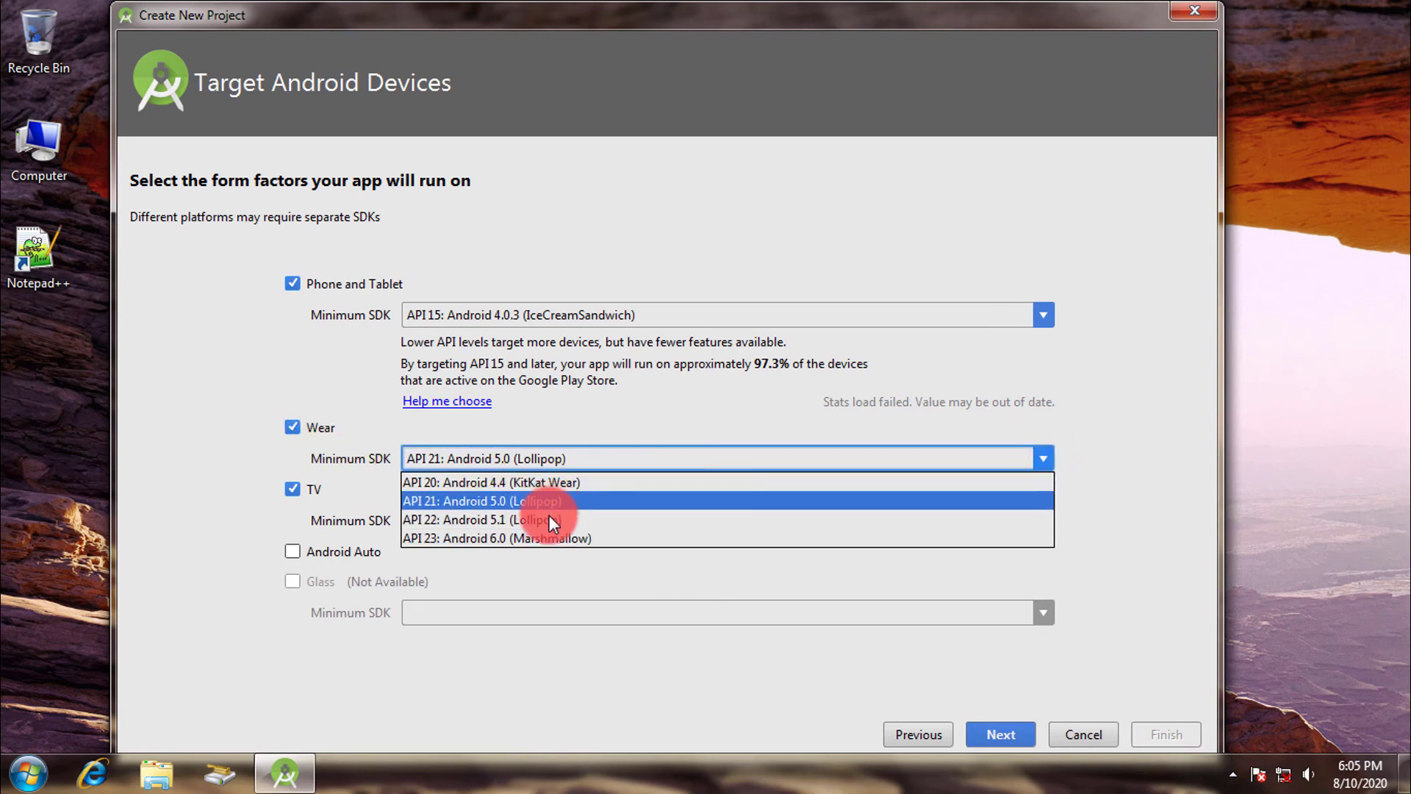
left_click(554, 536)
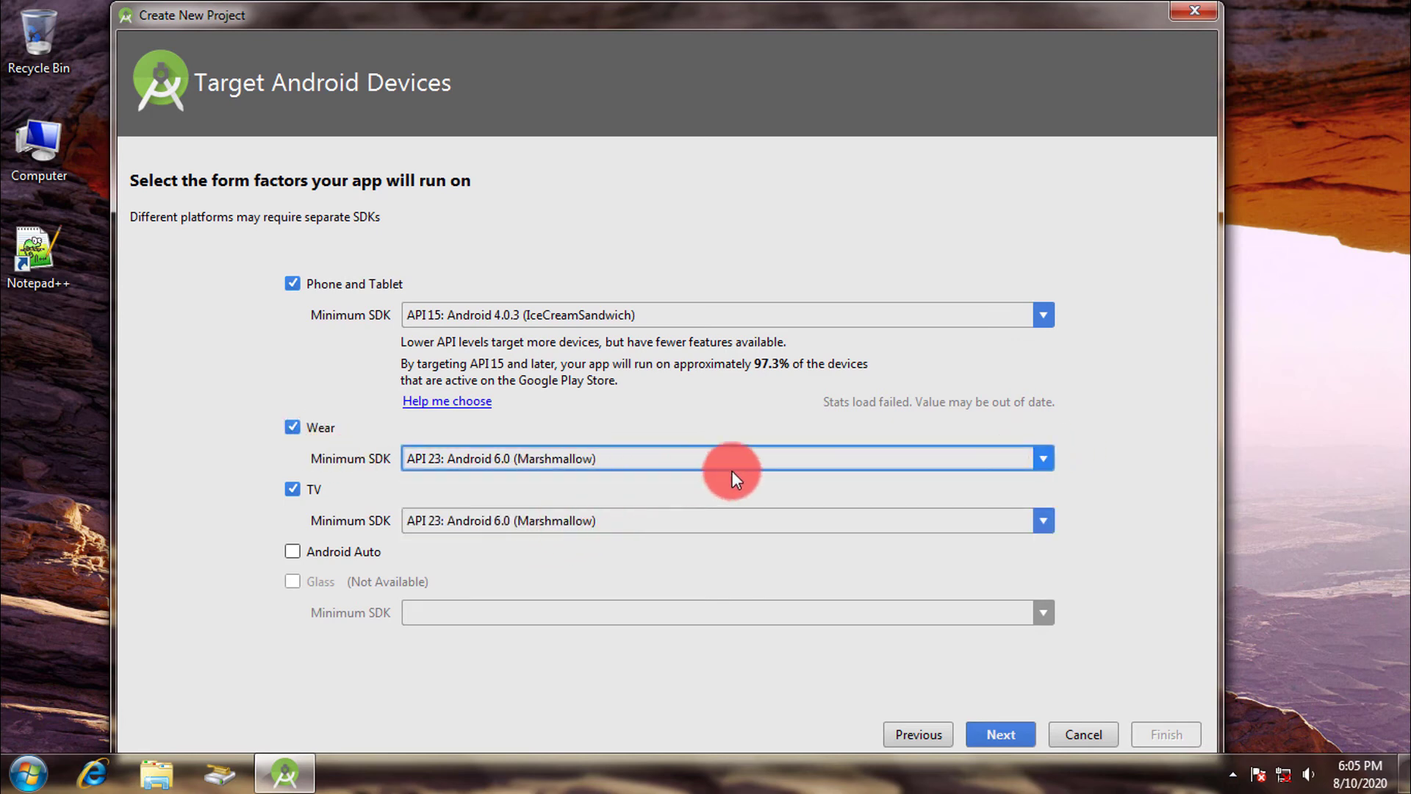
left_click(1037, 459)
left_click(616, 482)
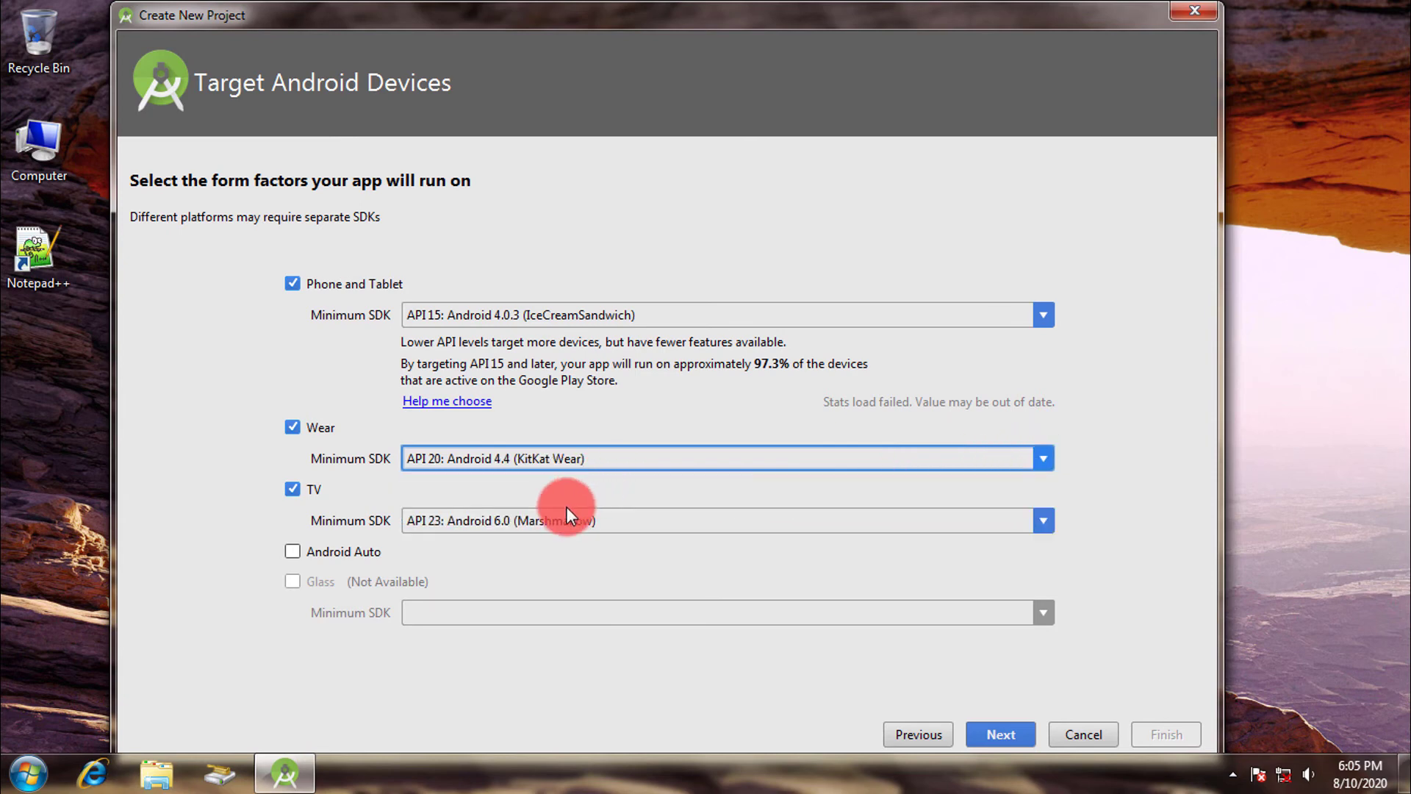
- Set the TV minimum SDK to API 21: Android 5.0 (Lollipop) and continue to the mobile activity choice with Android Auto unselected
left_click(603, 520)
left_click(596, 539)
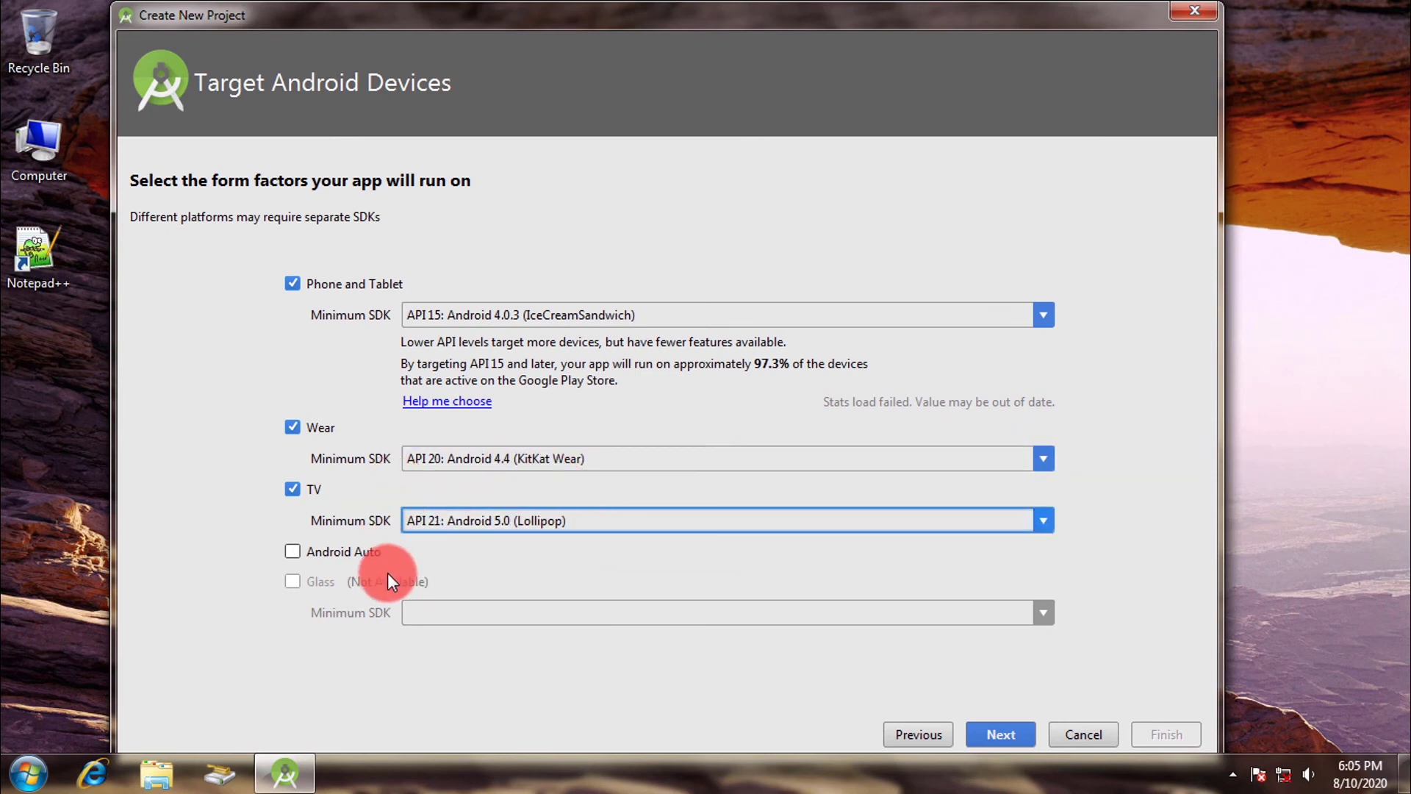
left_click(291, 552)
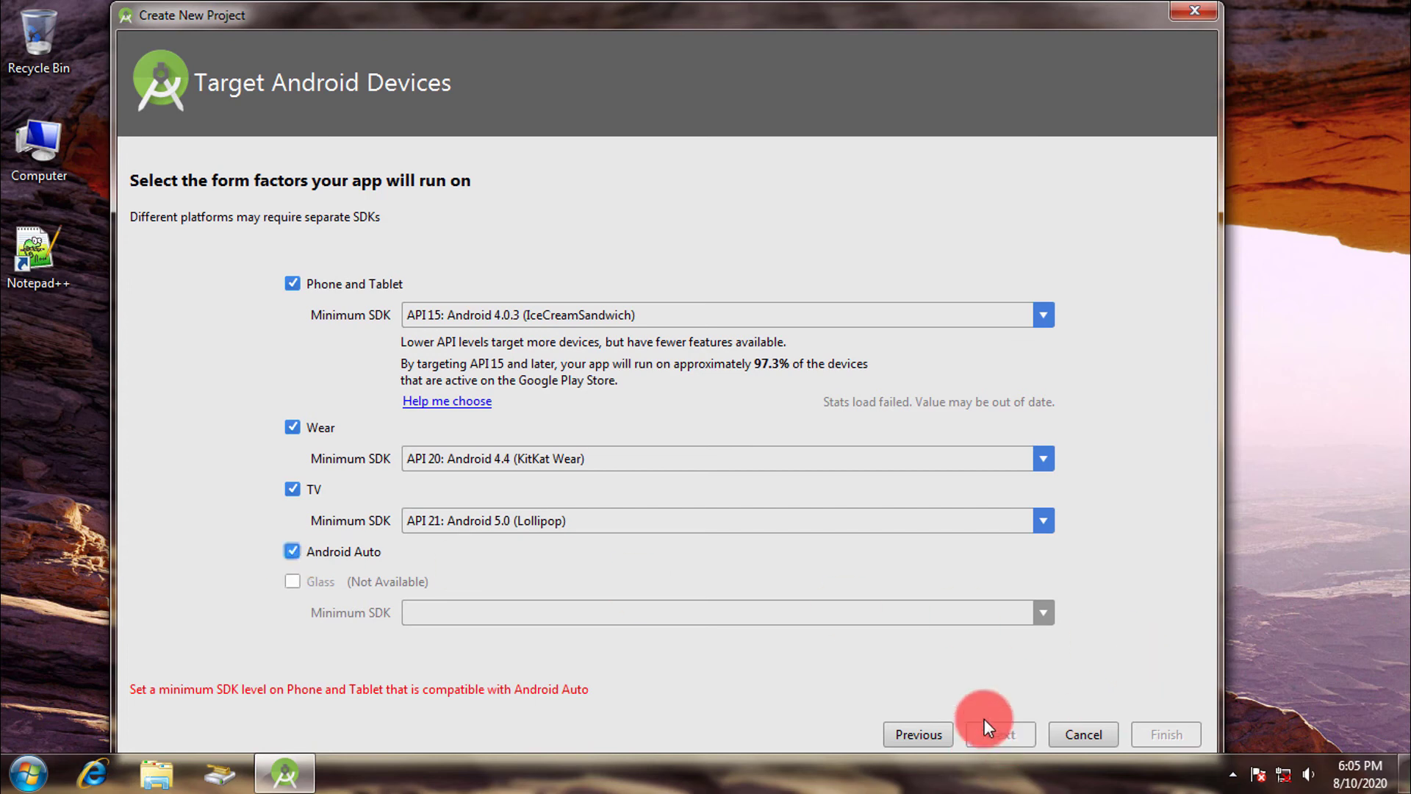
left_click(291, 551)
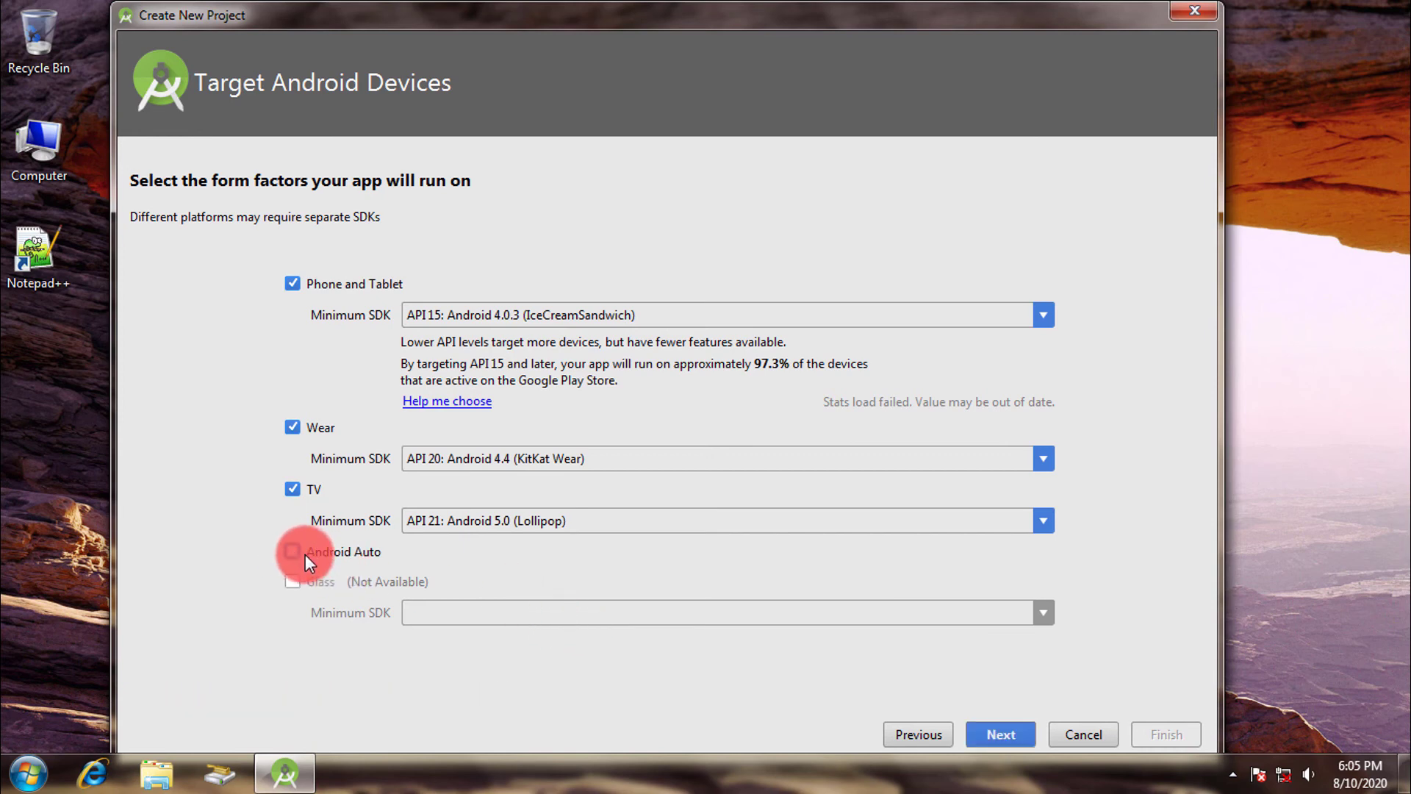
left_click(1018, 739)
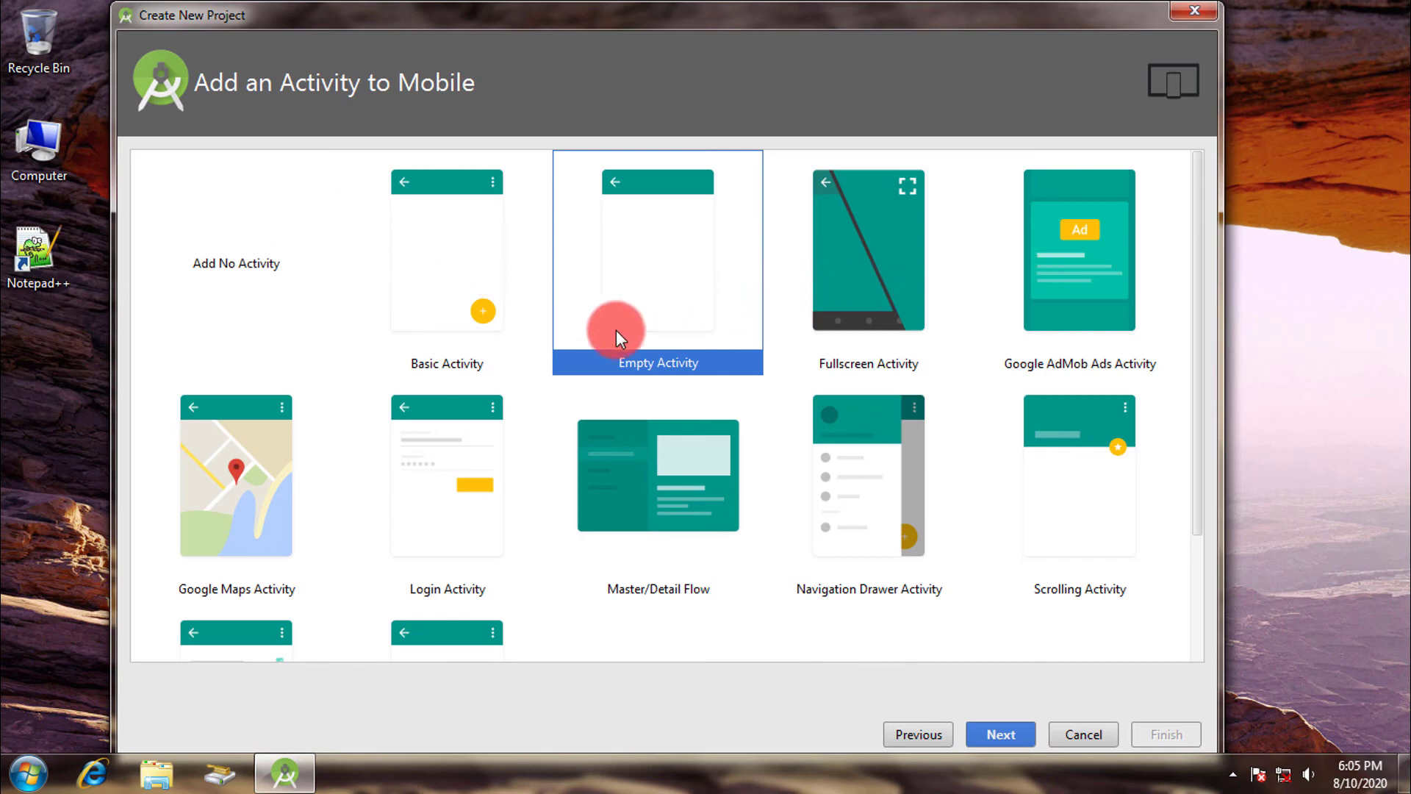
- Choose the Empty Activity template for the mobile module and continue to customizing it
mouse_move(1194, 284)
left_mouse_down()
mouse_move(1196, 373)
mouse_move(1206, 280)
left_mouse_up()
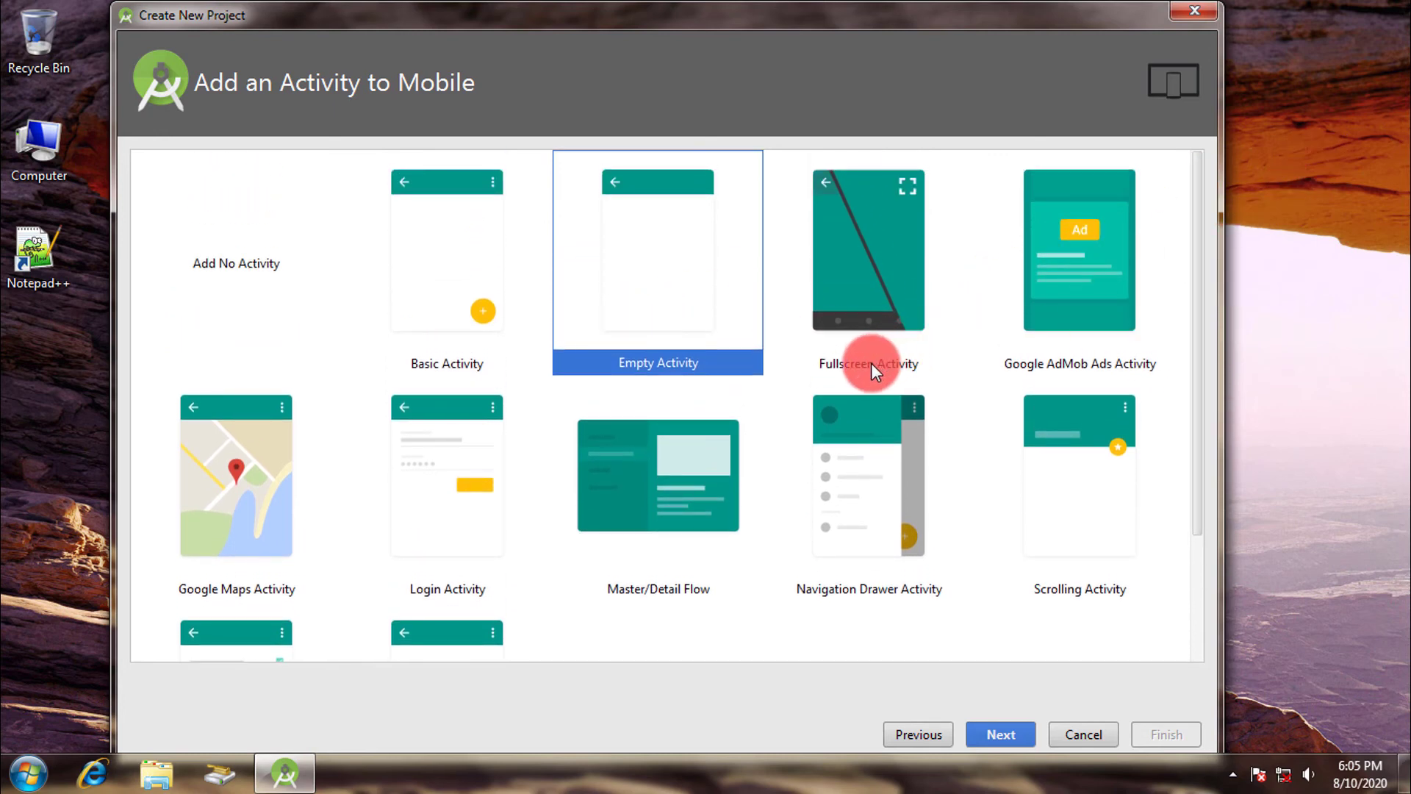
left_click(1074, 346)
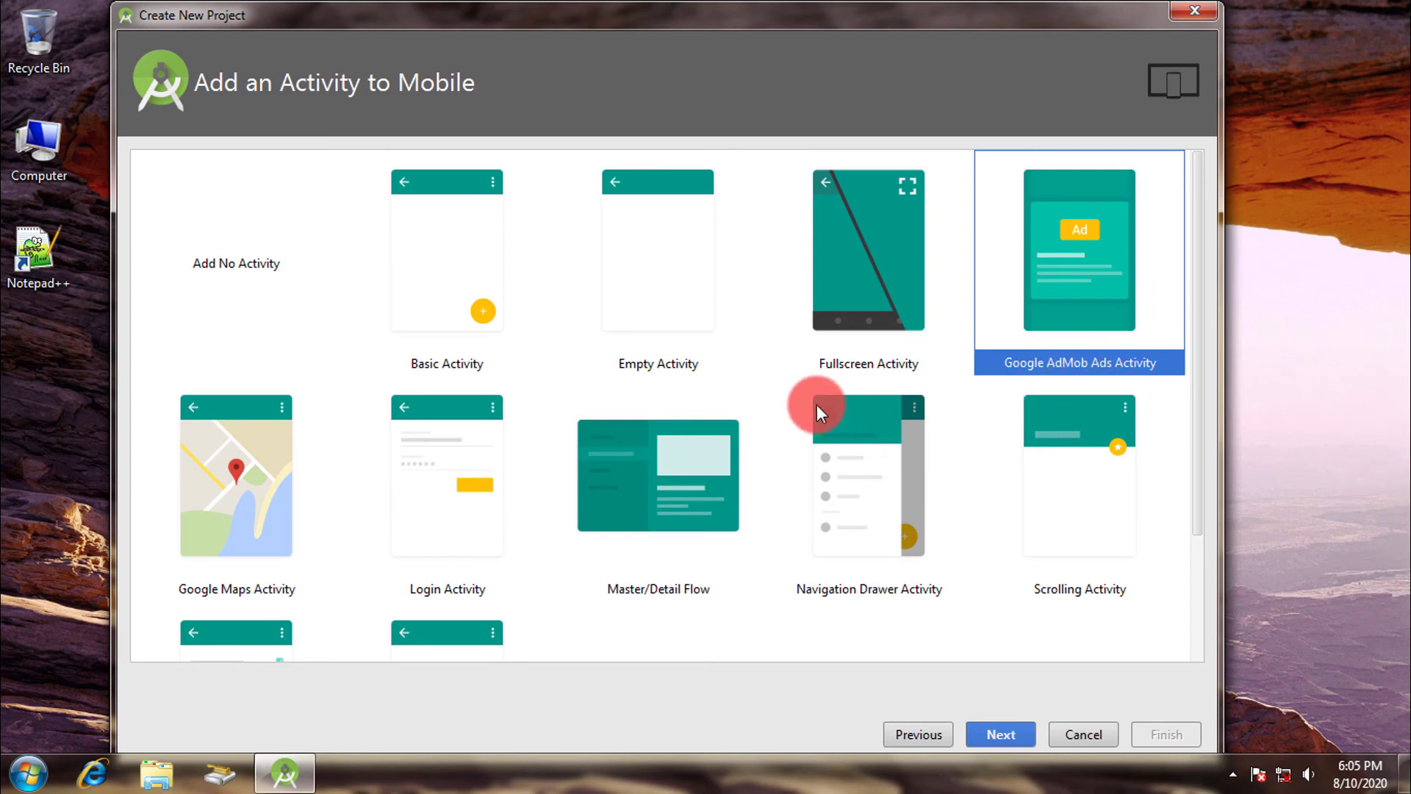
left_click(840, 338)
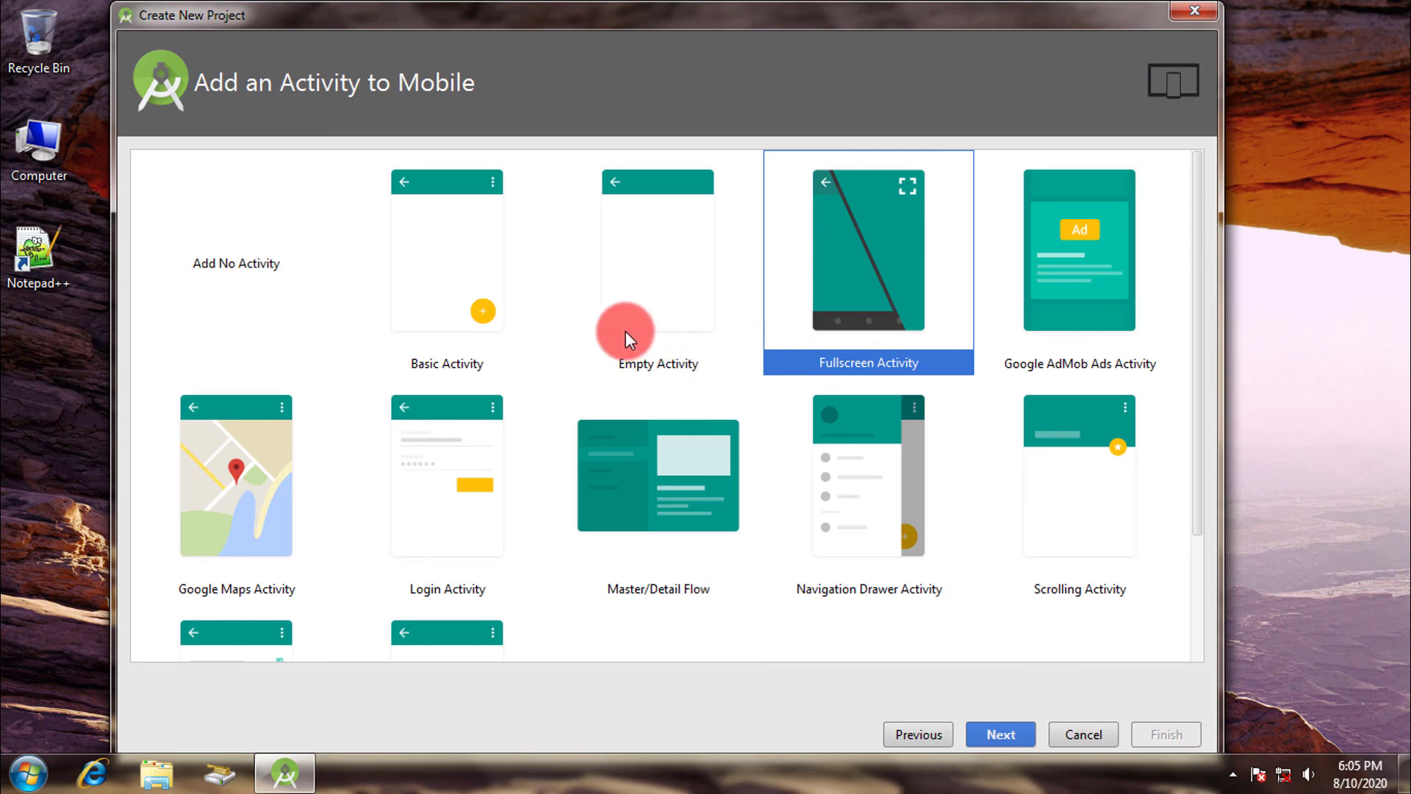
left_click(673, 318)
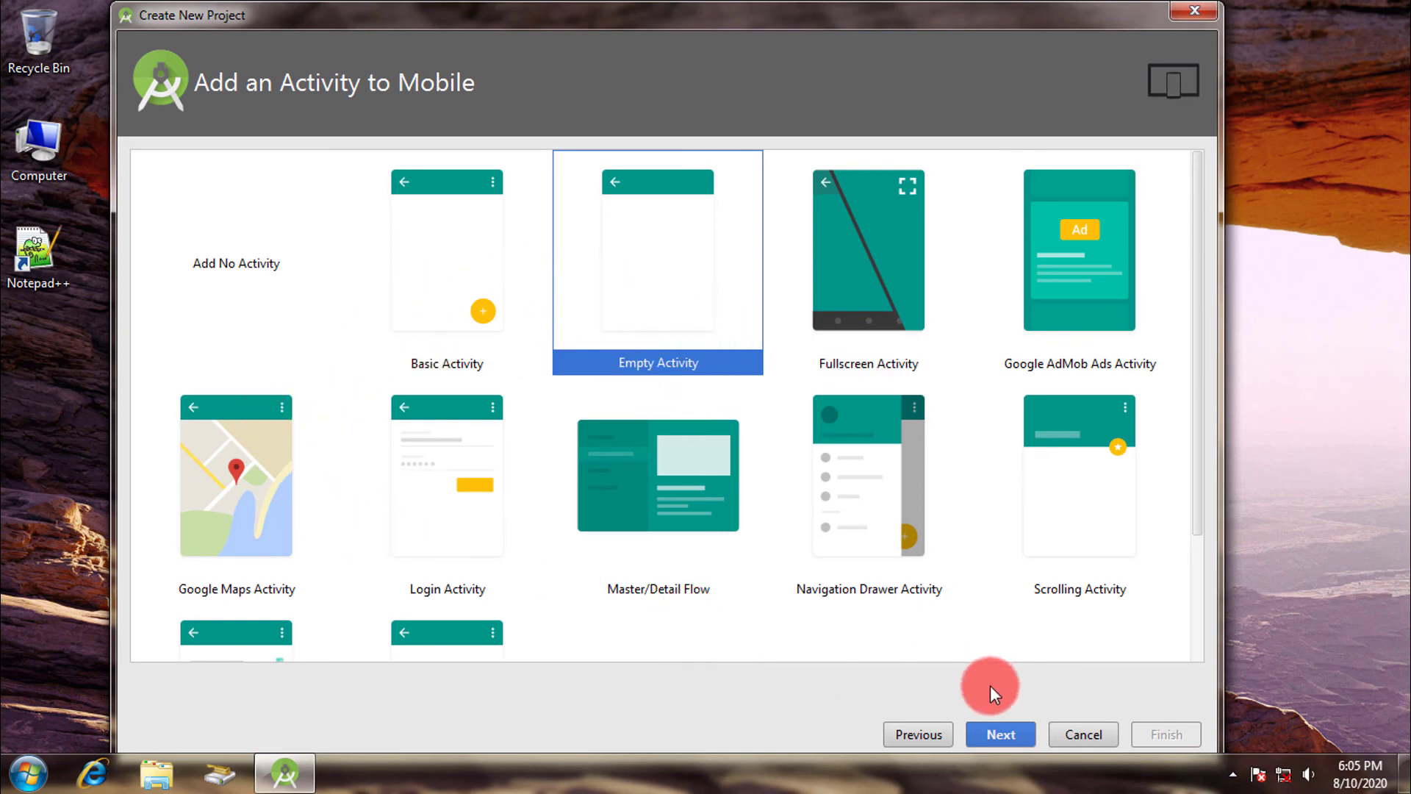
left_click(1007, 730)
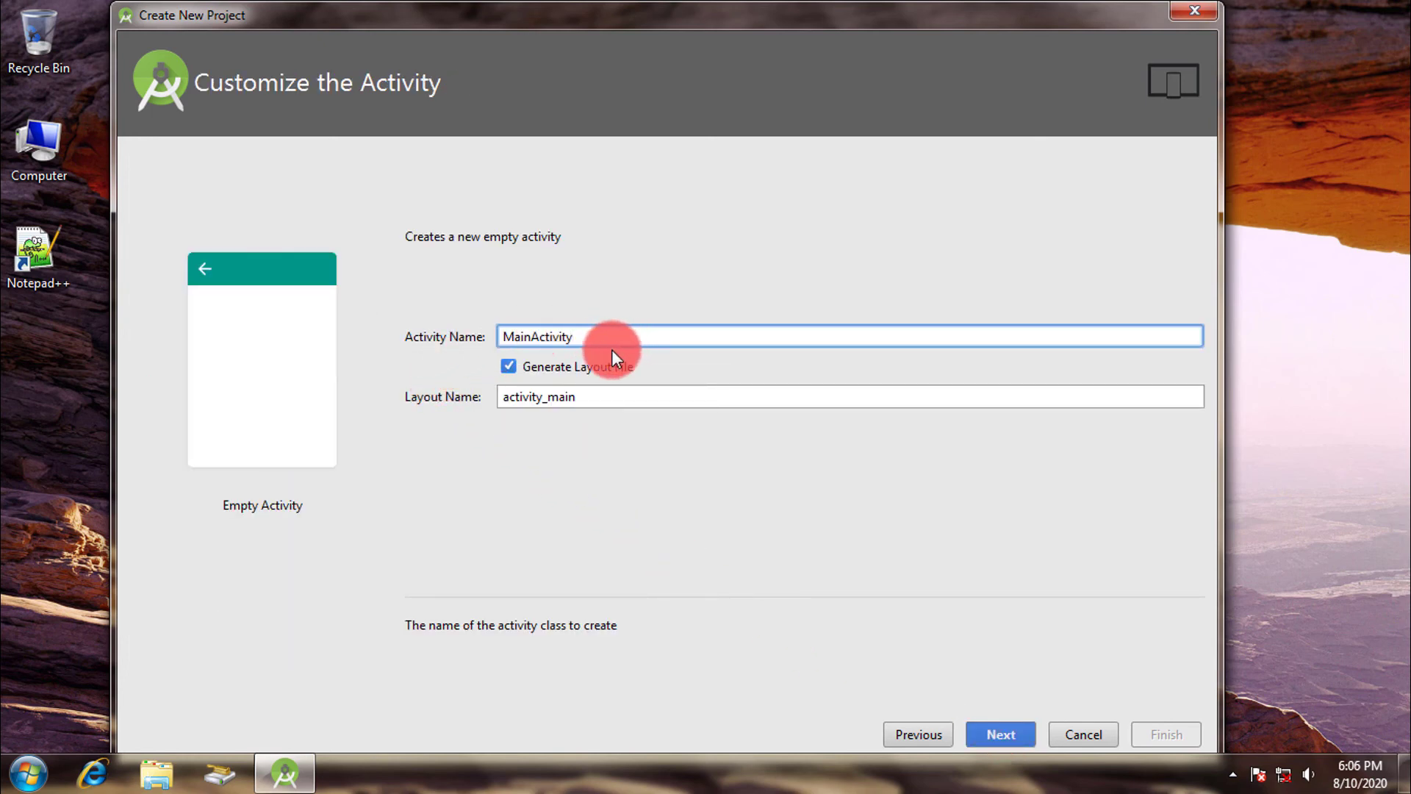
- Name the mobile activity installsystemapp, keep layout file generation on, and continue to the Wear activity choice
left_click_drag(607, 337, 363, 318)
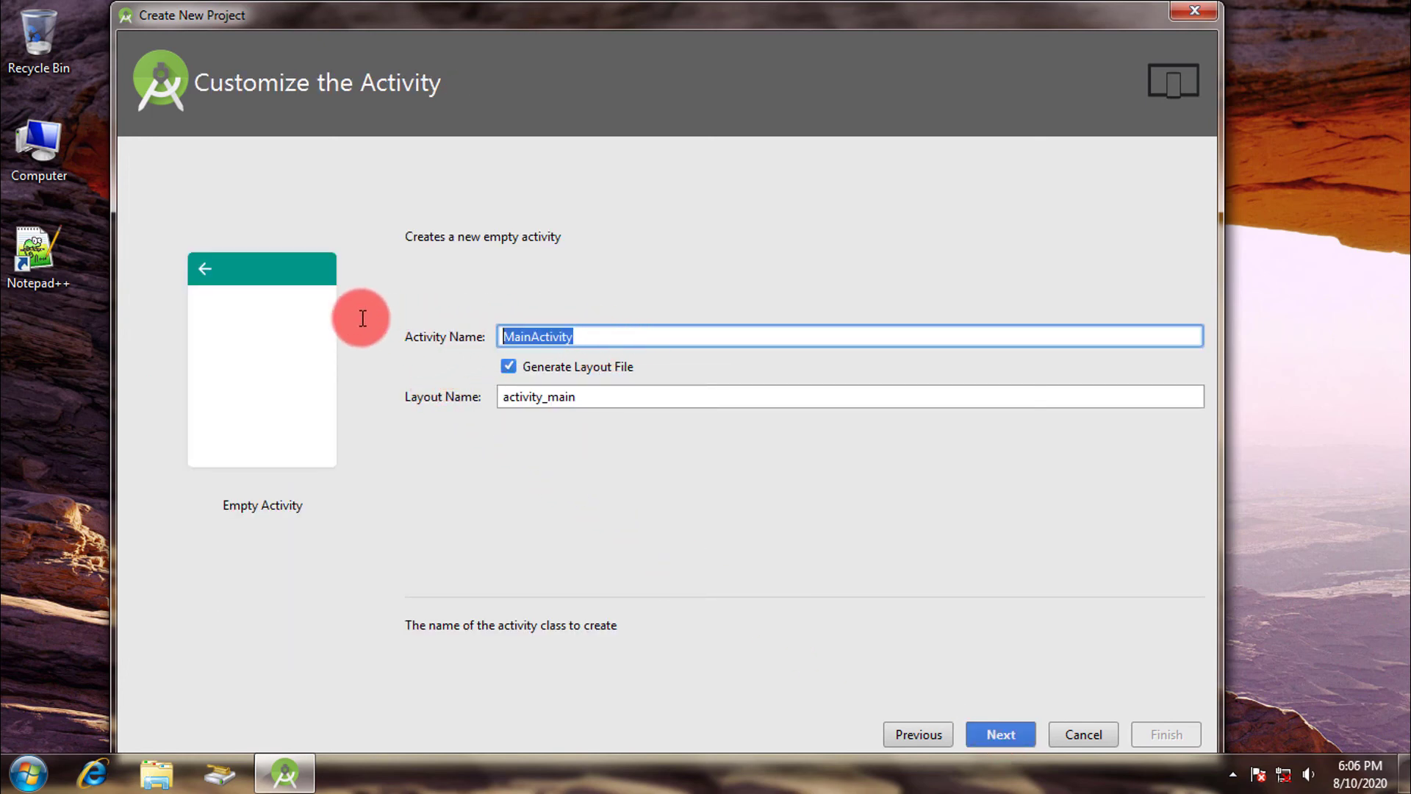
left_click_drag(494, 336, 624, 337)
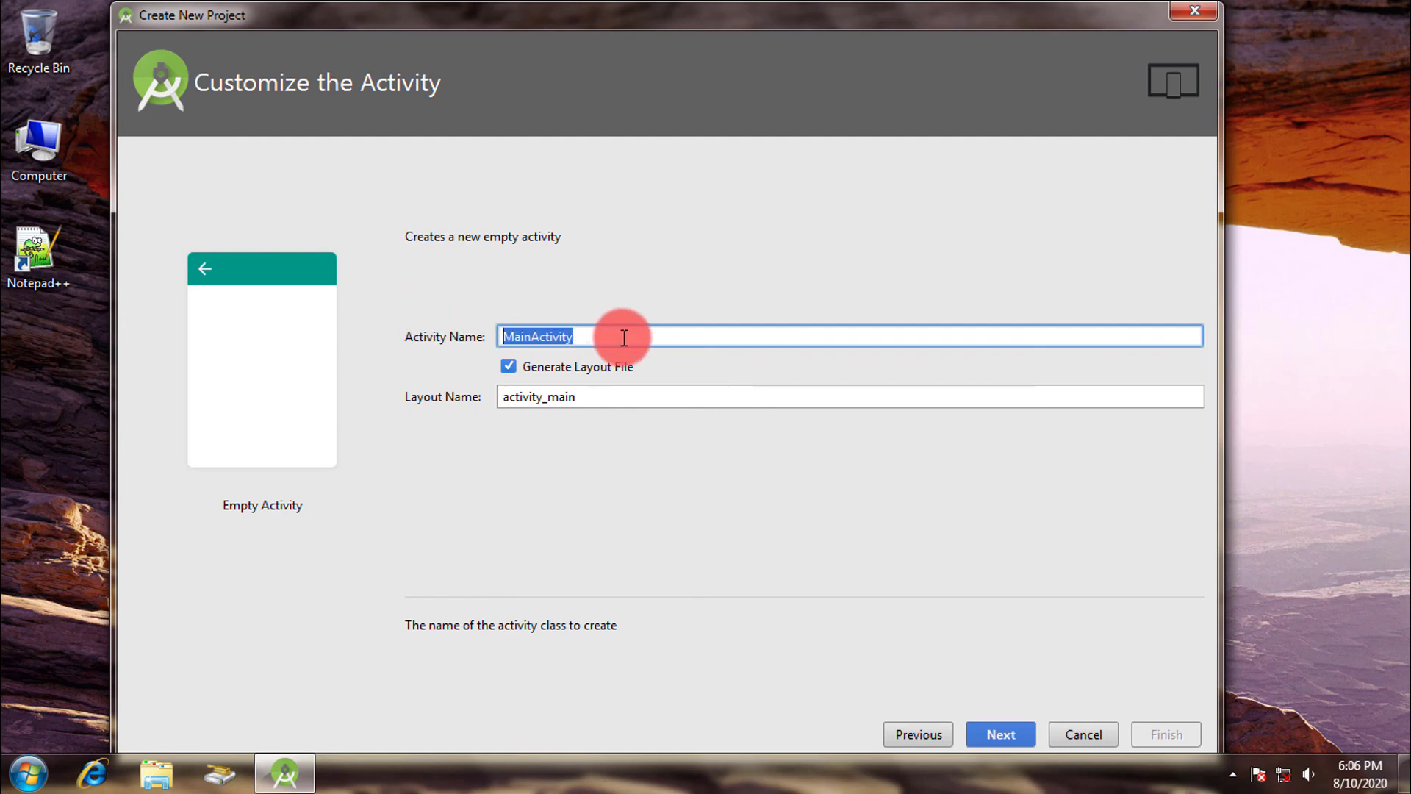
key("BackSpace")
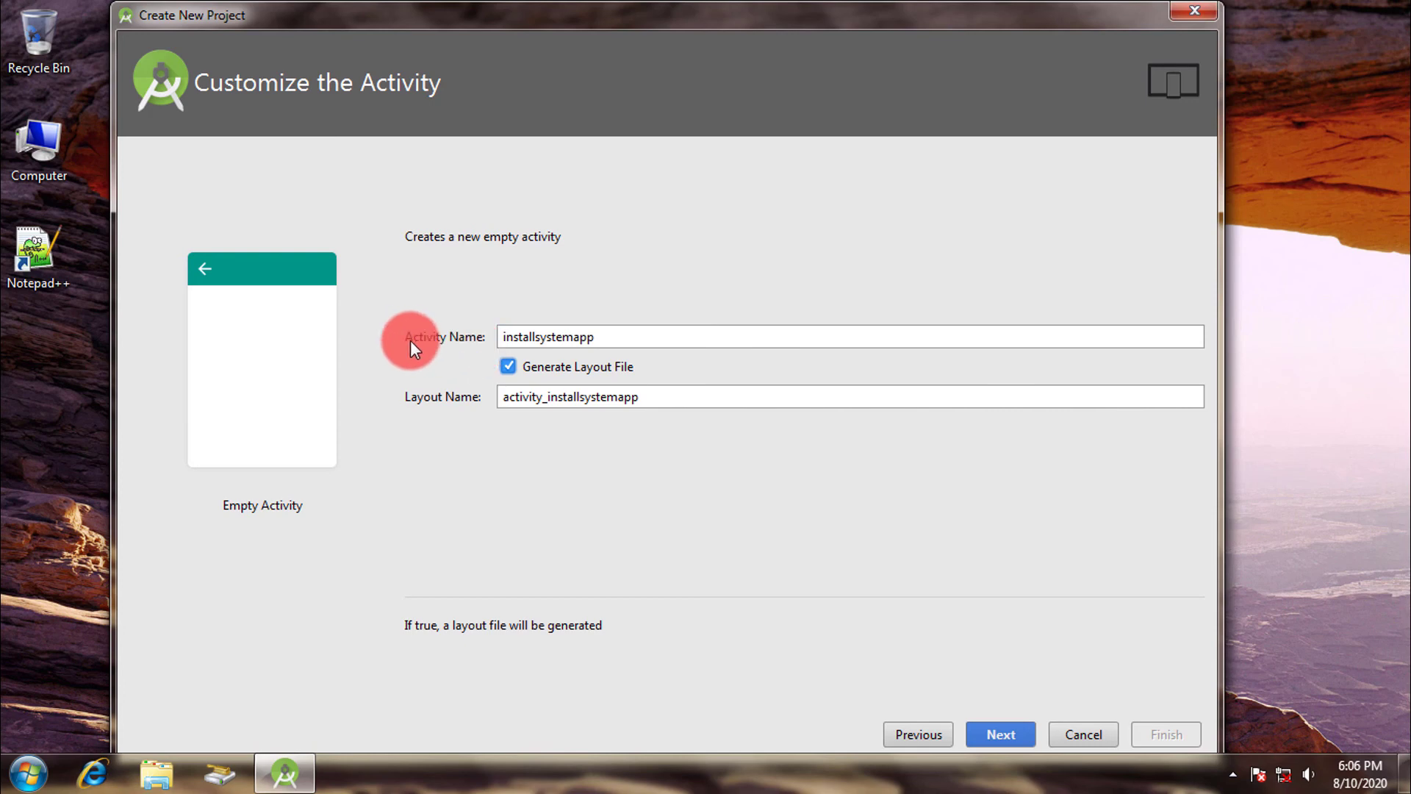
left_click(619, 340)
left_click_drag(621, 340, 404, 337)
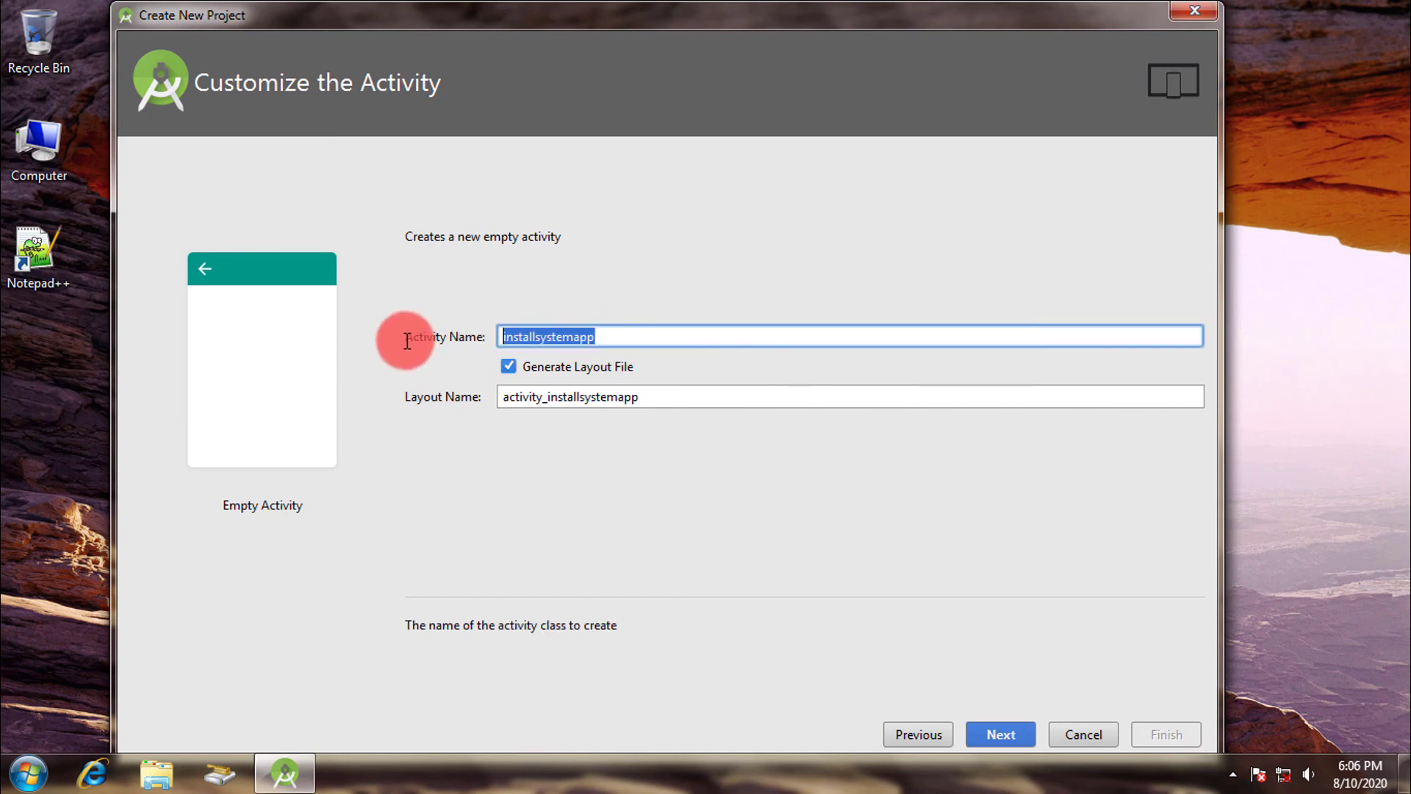
left_click(646, 331)
left_click(1008, 724)
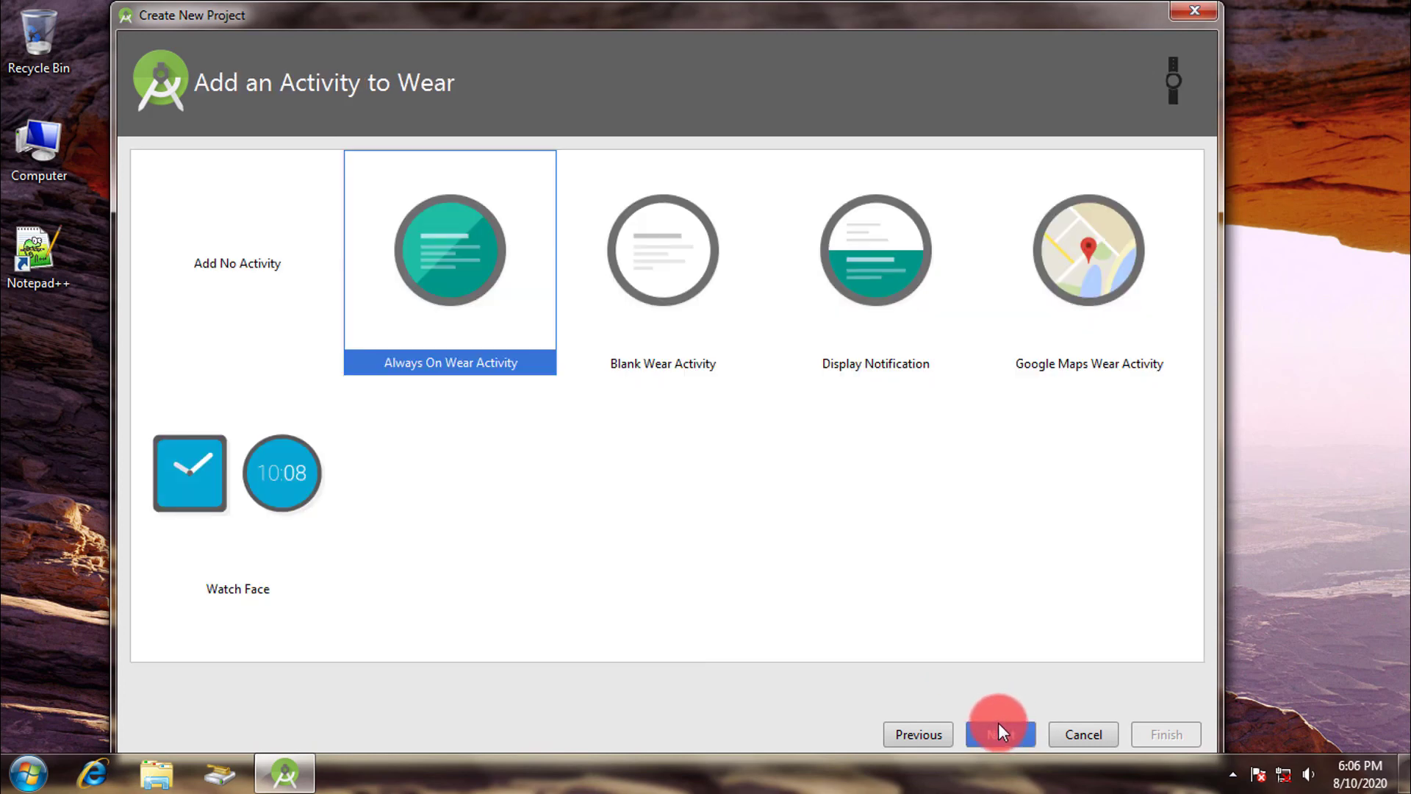
- Add the Display Notification activity to the Wear module, keeping its default class and layout names
left_click(285, 497)
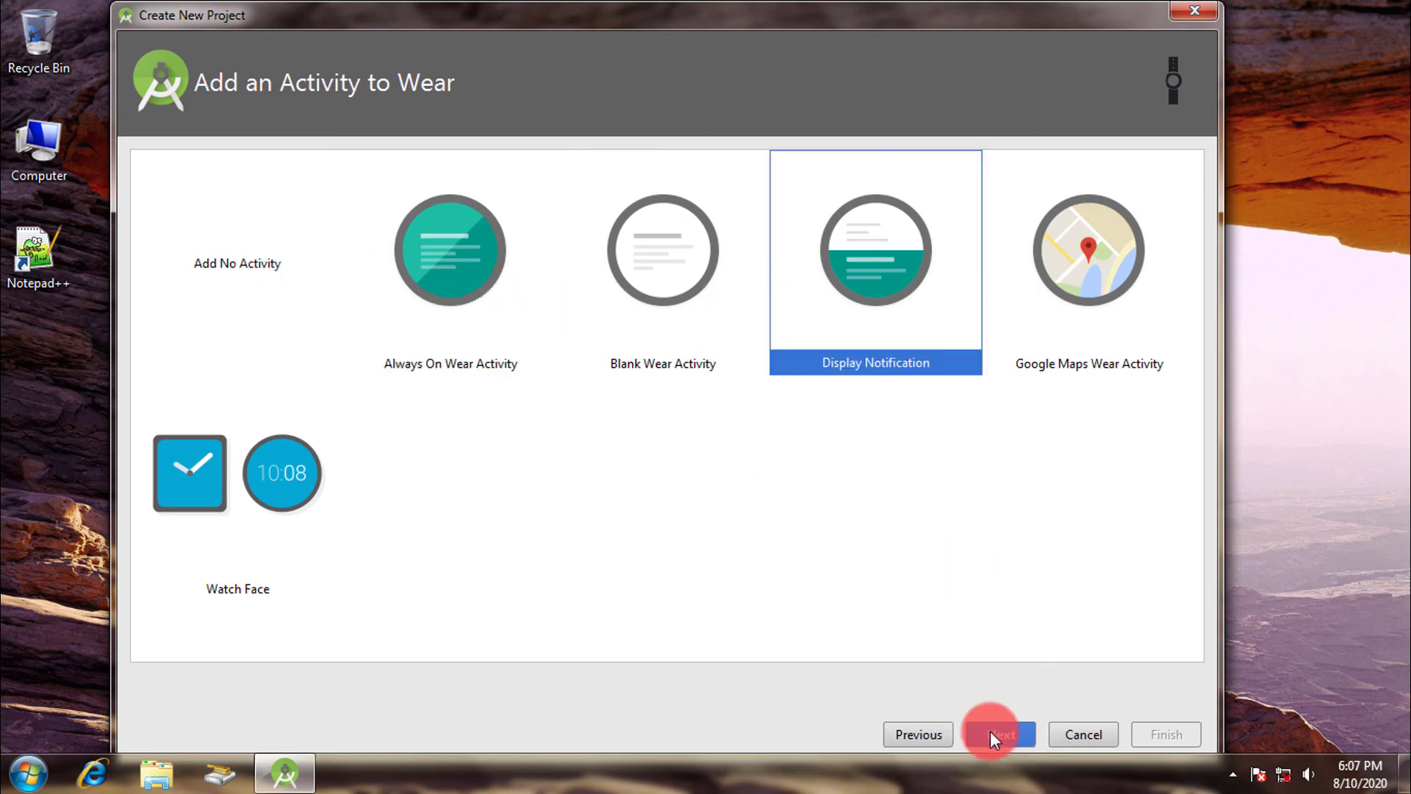
left_click(990, 730)
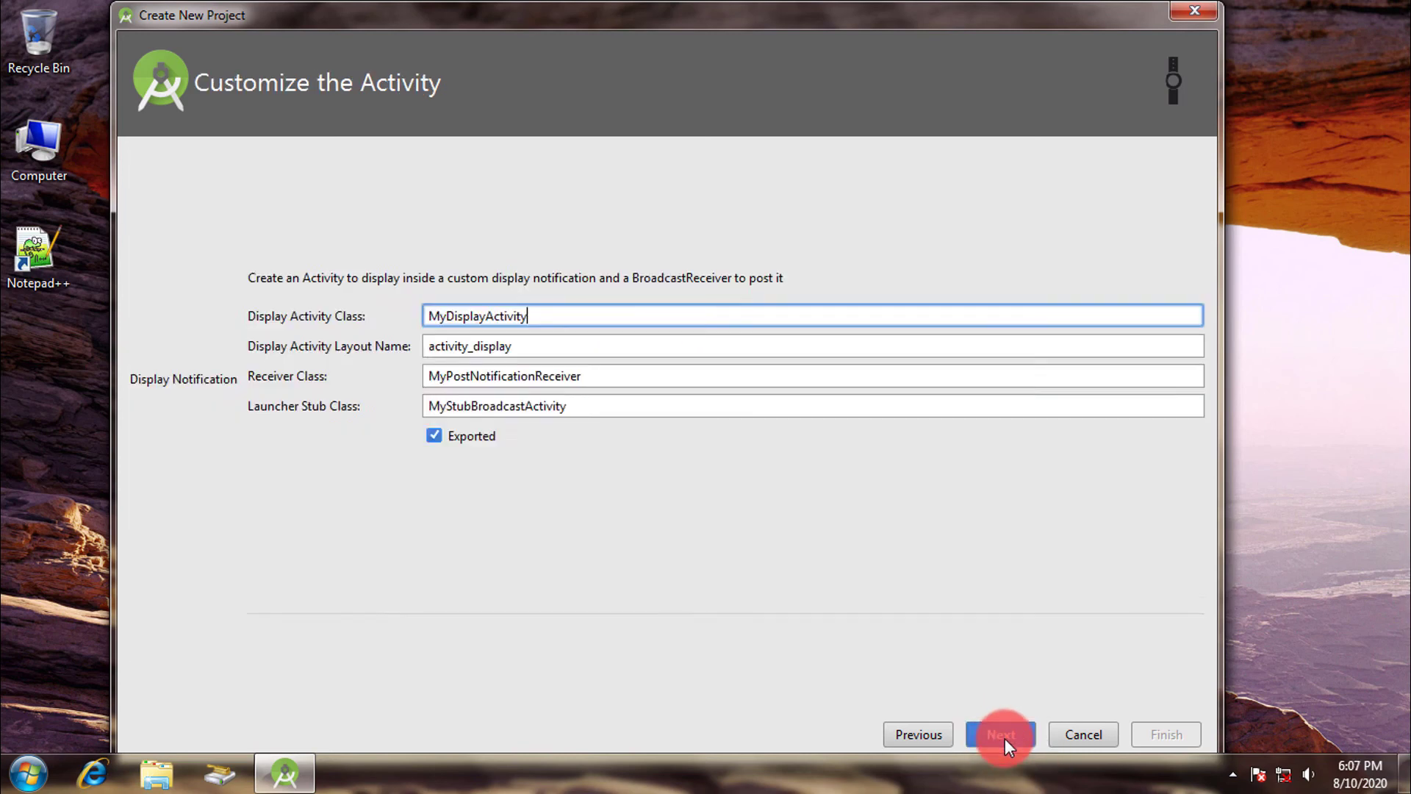
left_click(599, 307)
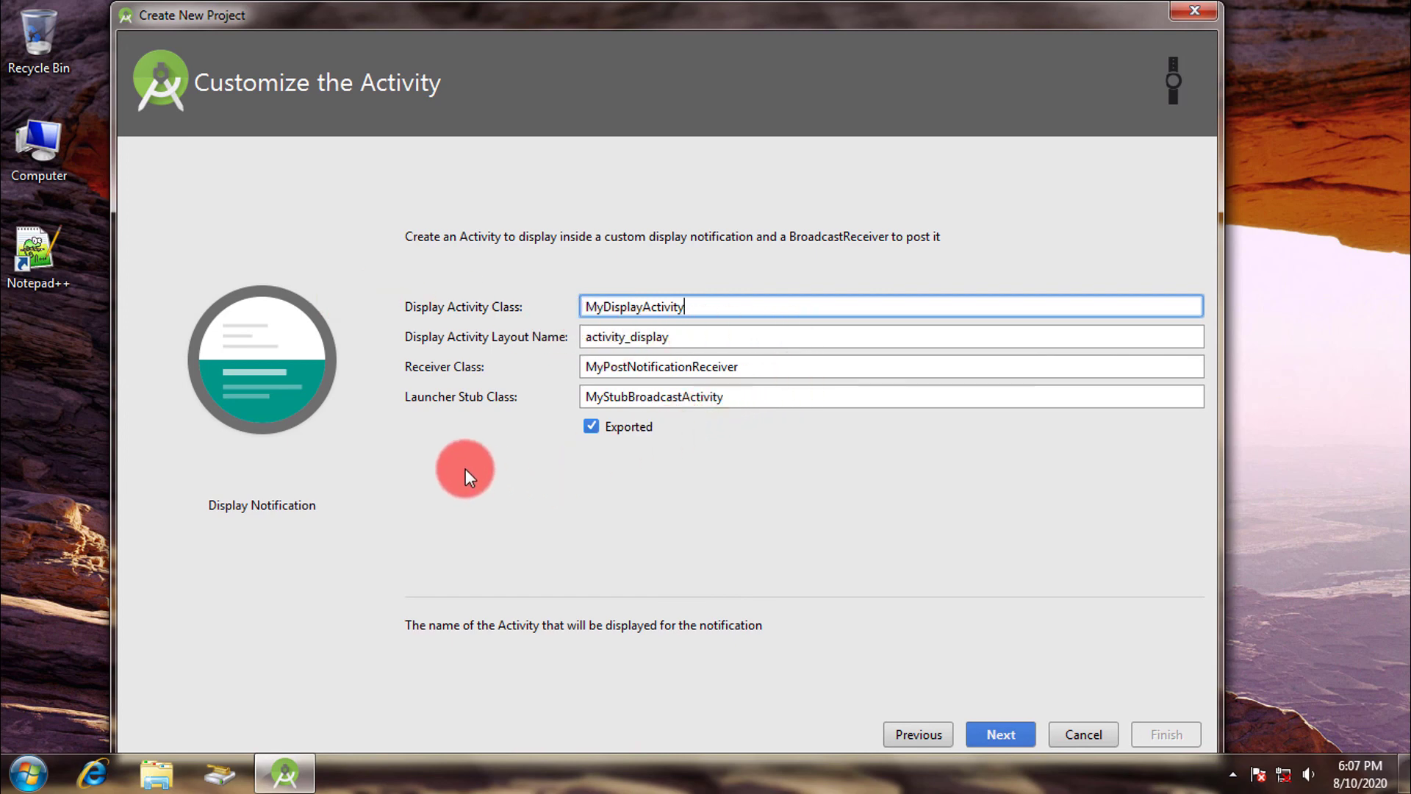
left_click(989, 733)
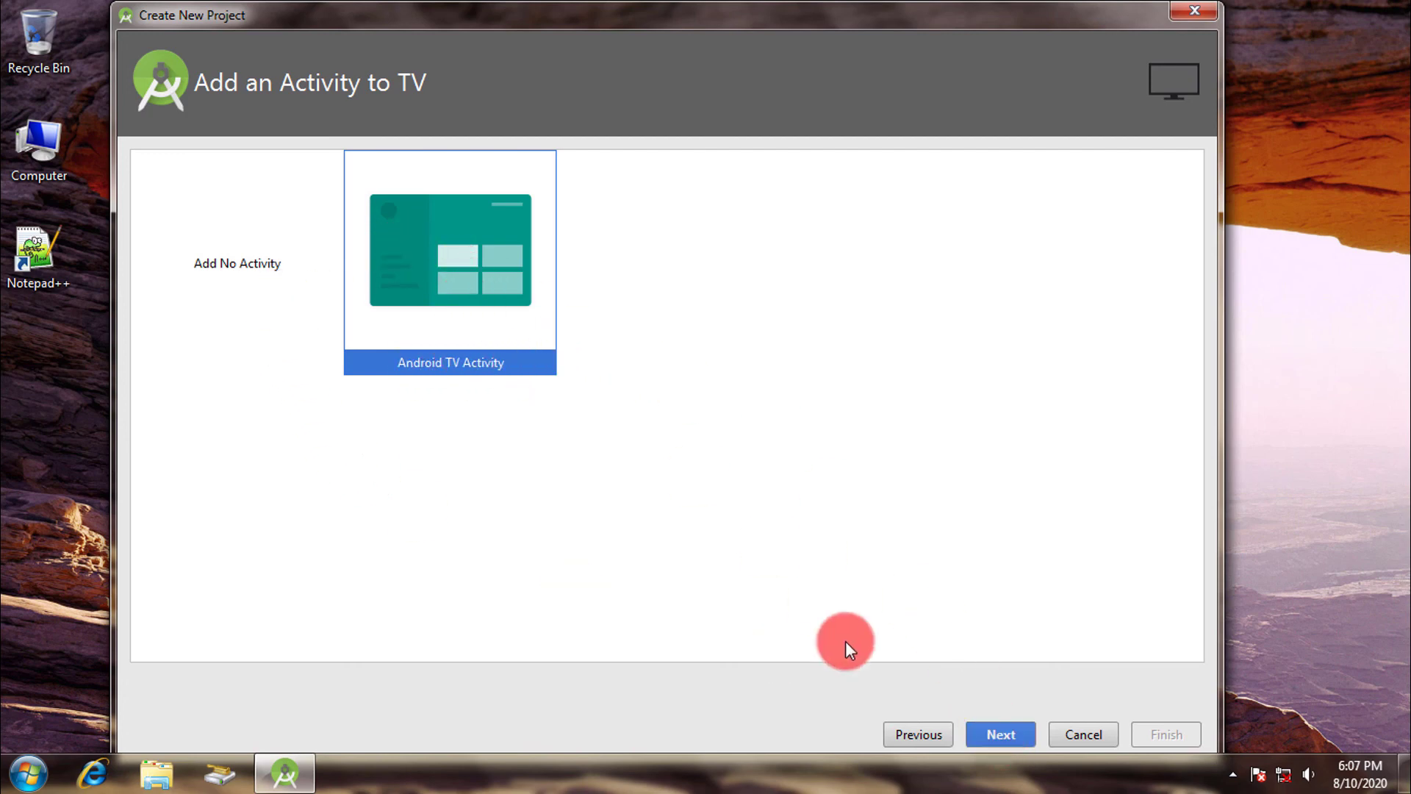
- Add the Android TV Activity with its default names and finish creating the project
left_click(1009, 735)
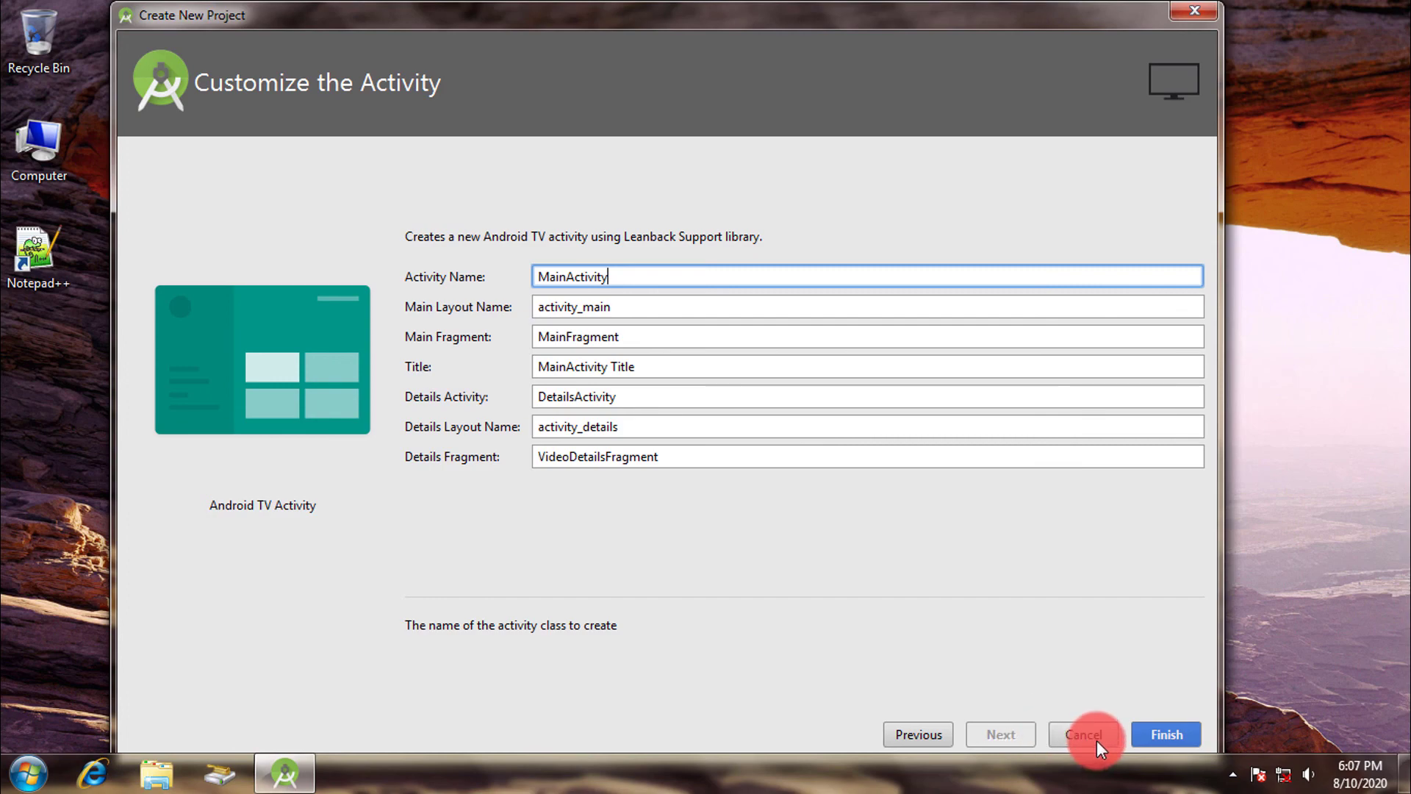
left_click(1160, 728)
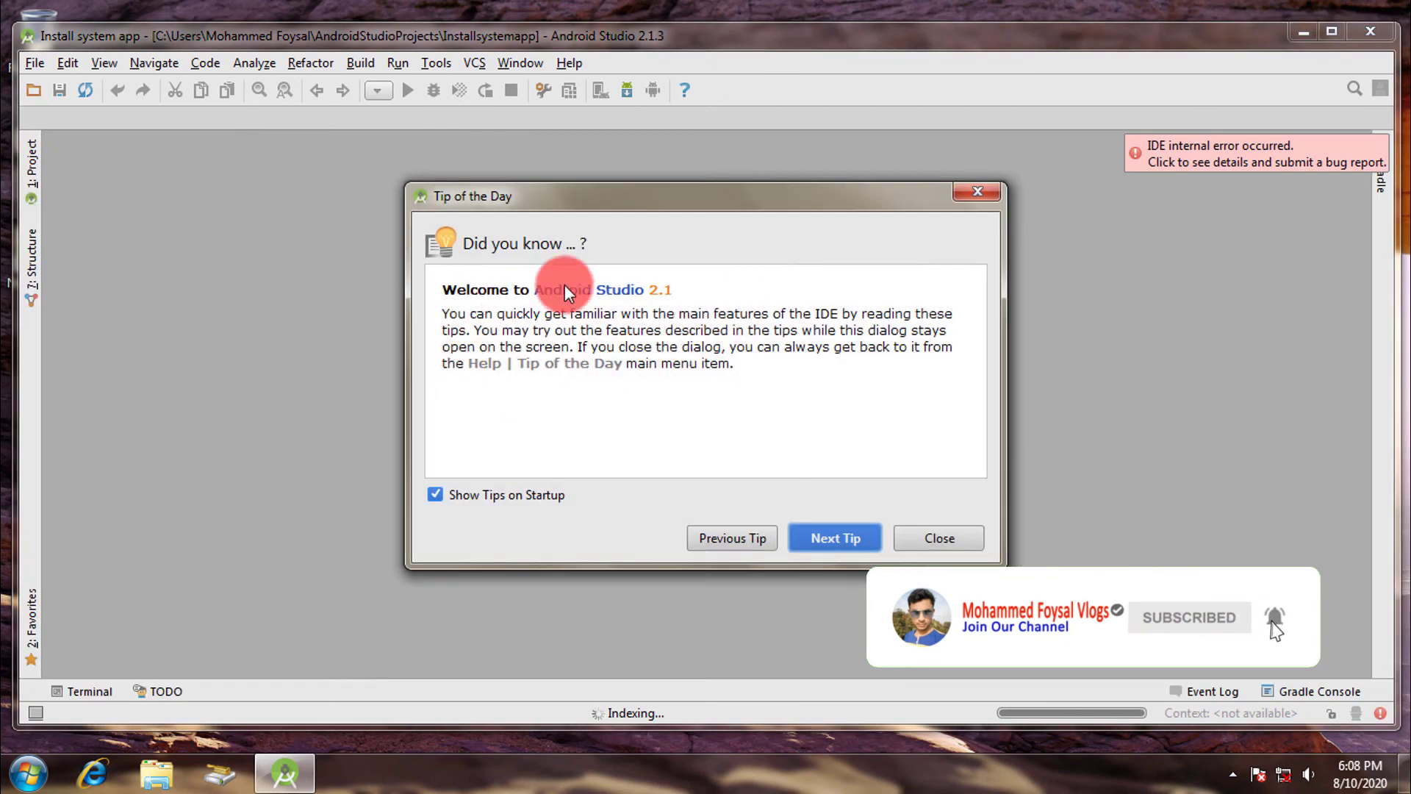
- Read the welcome tip in the Tip of the Day dialog and go on to the following tip
triple_click(662, 294)
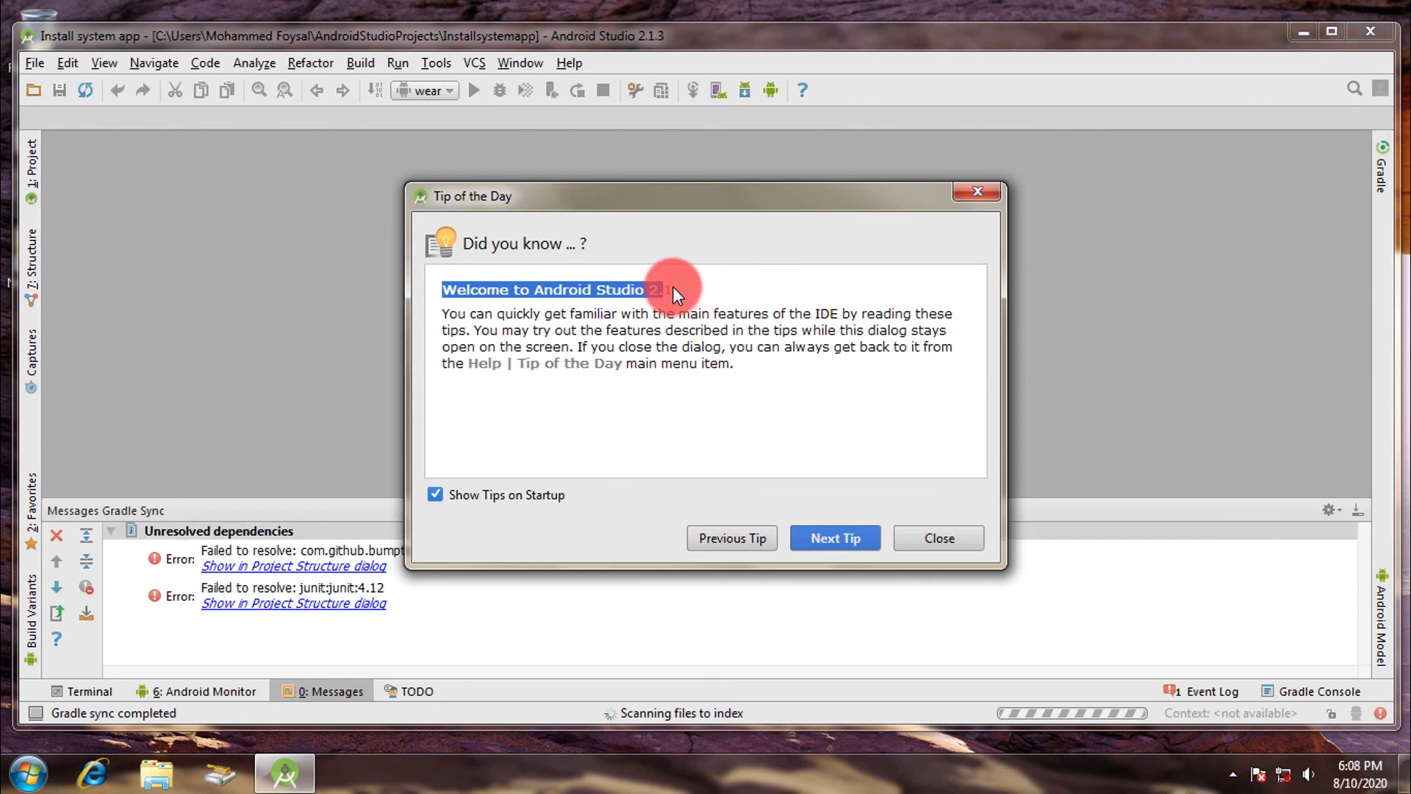
left_click(673, 286)
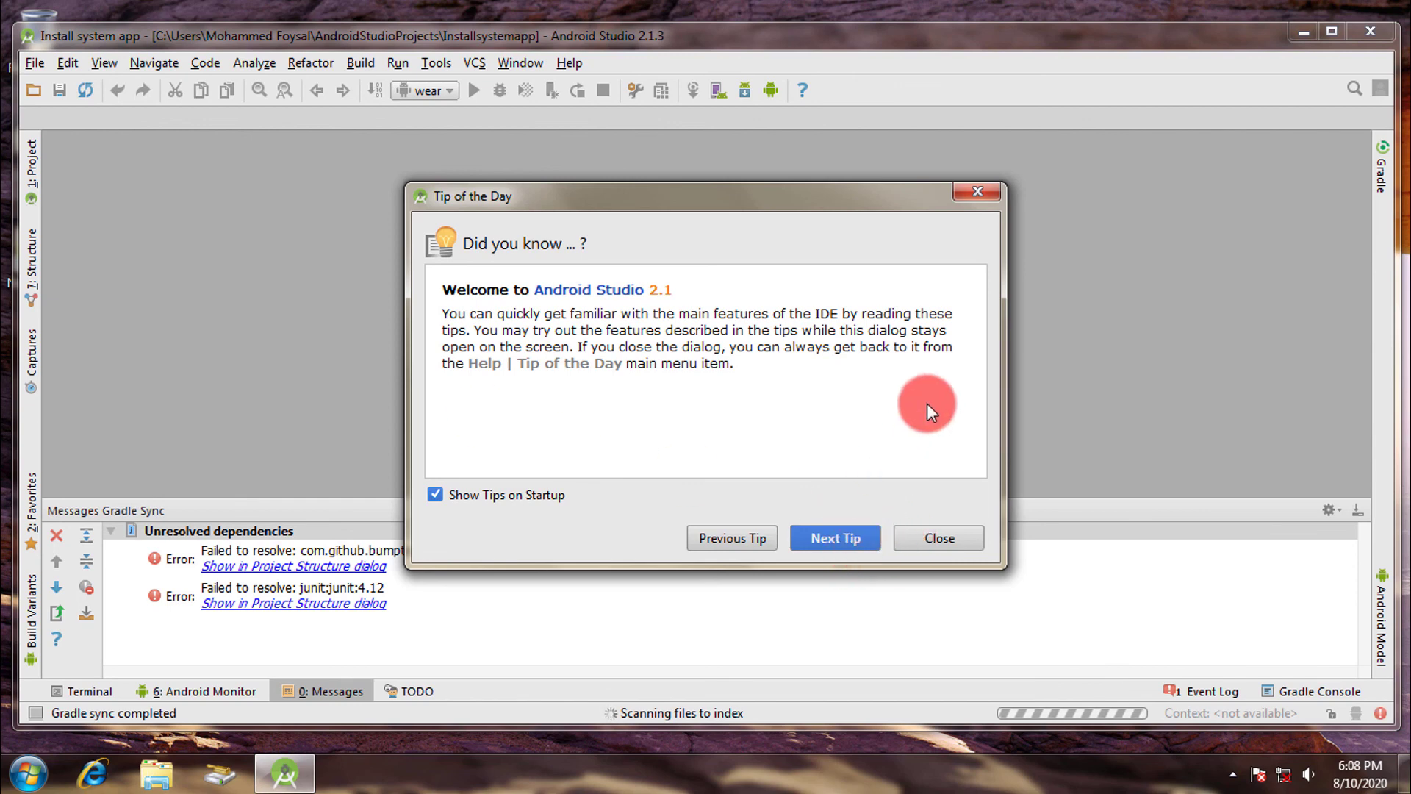
left_click(827, 538)
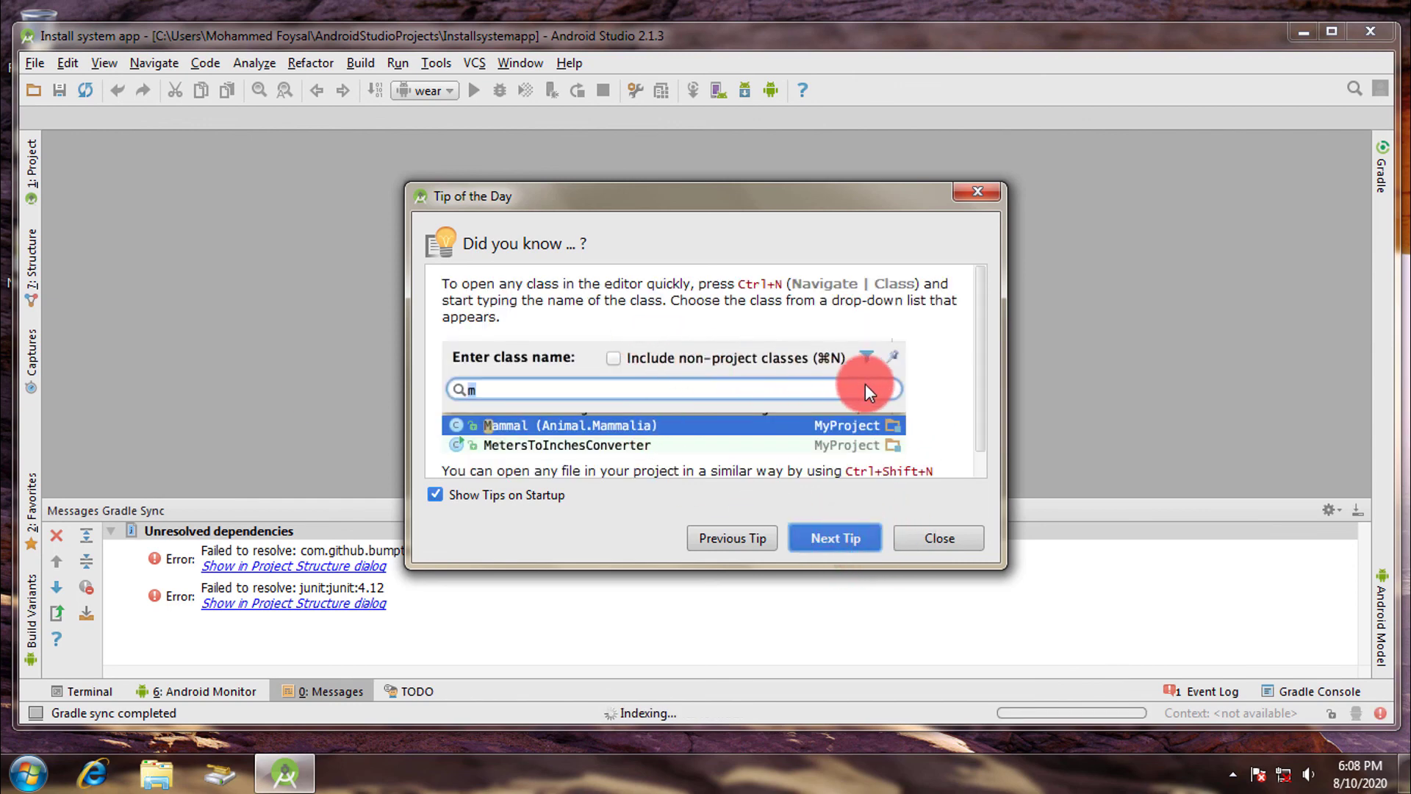
- Read the Tip of the Day entries from class navigation through file structure, and select the unresolved junit:junit:4.12 error in the Gradle sync messages
scroll(865, 384, "down", 1)
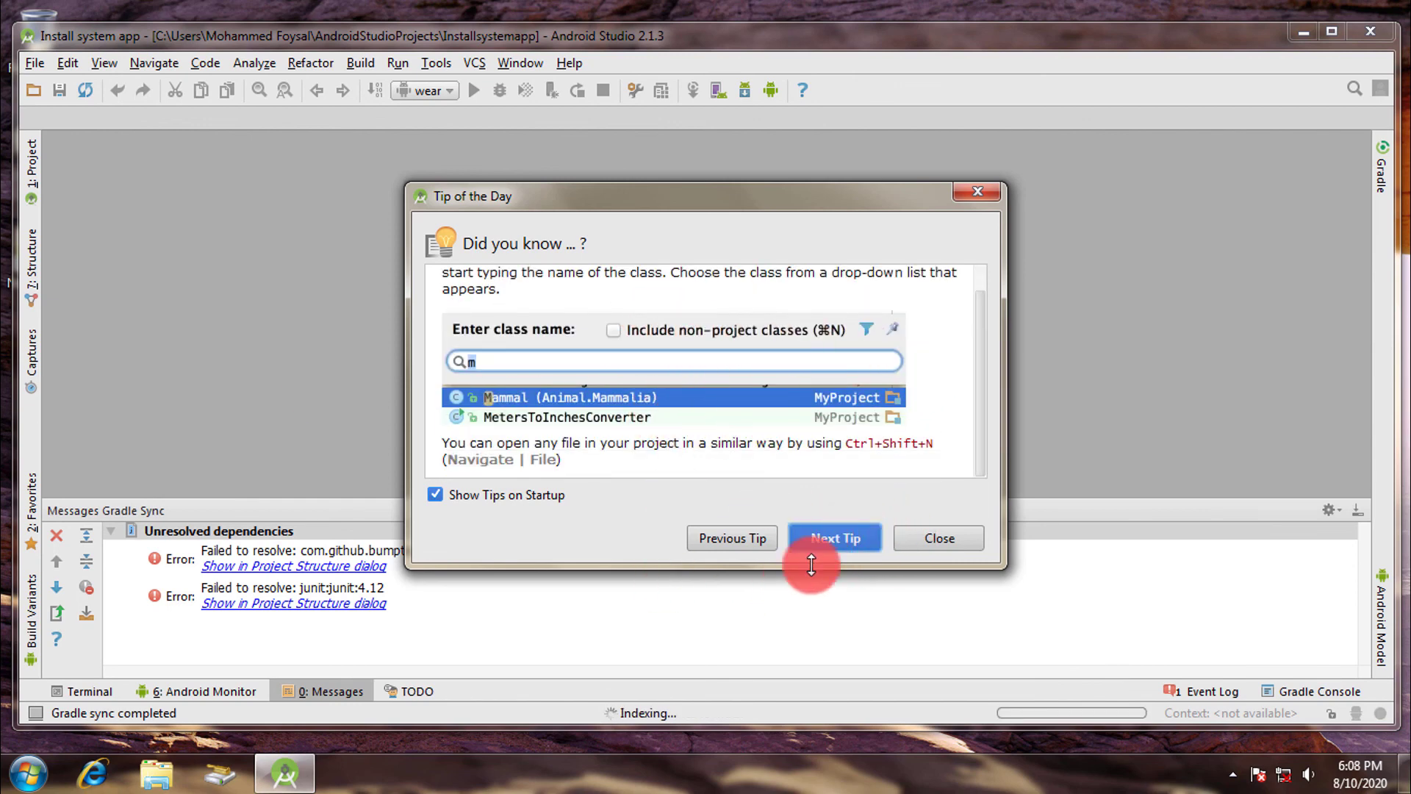
left_click(843, 540)
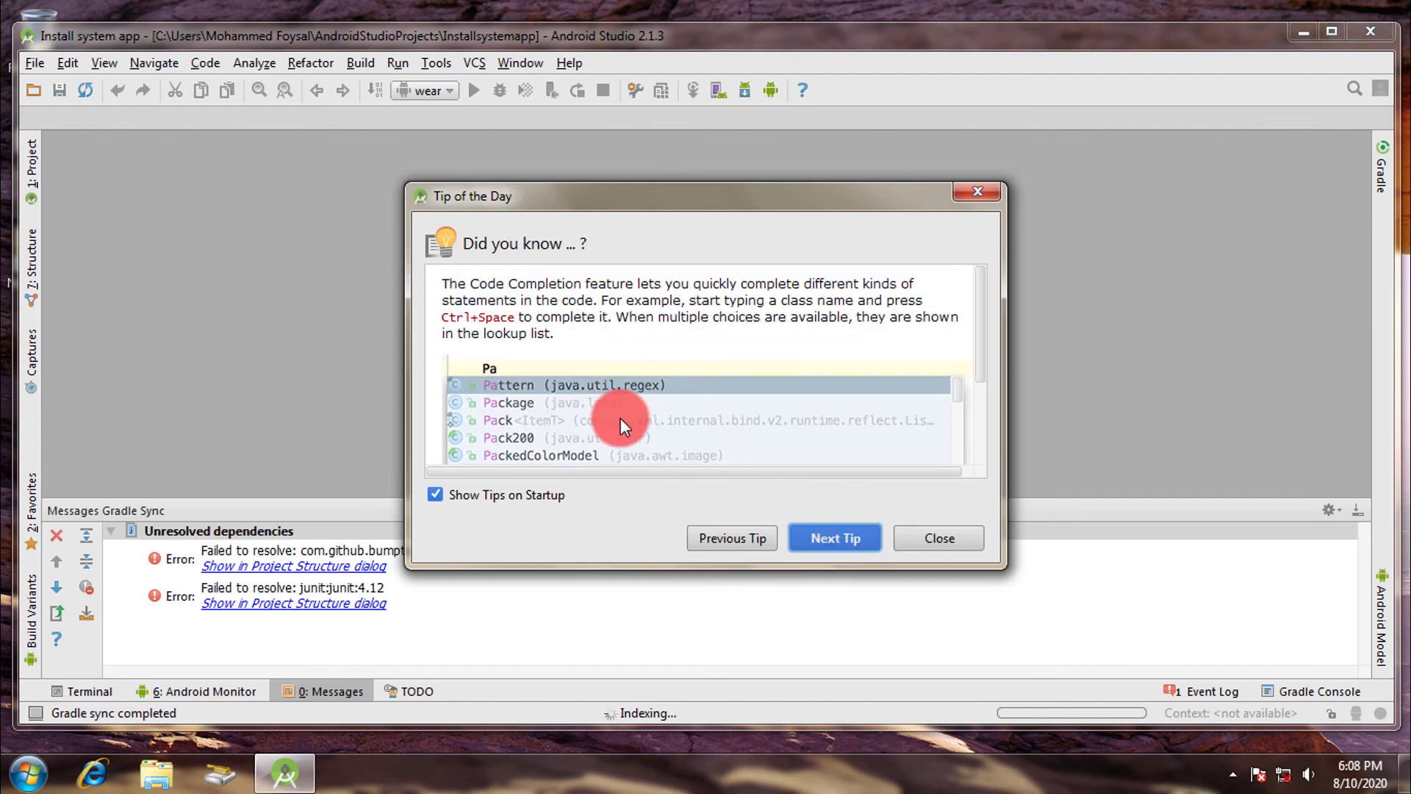
left_click(834, 529)
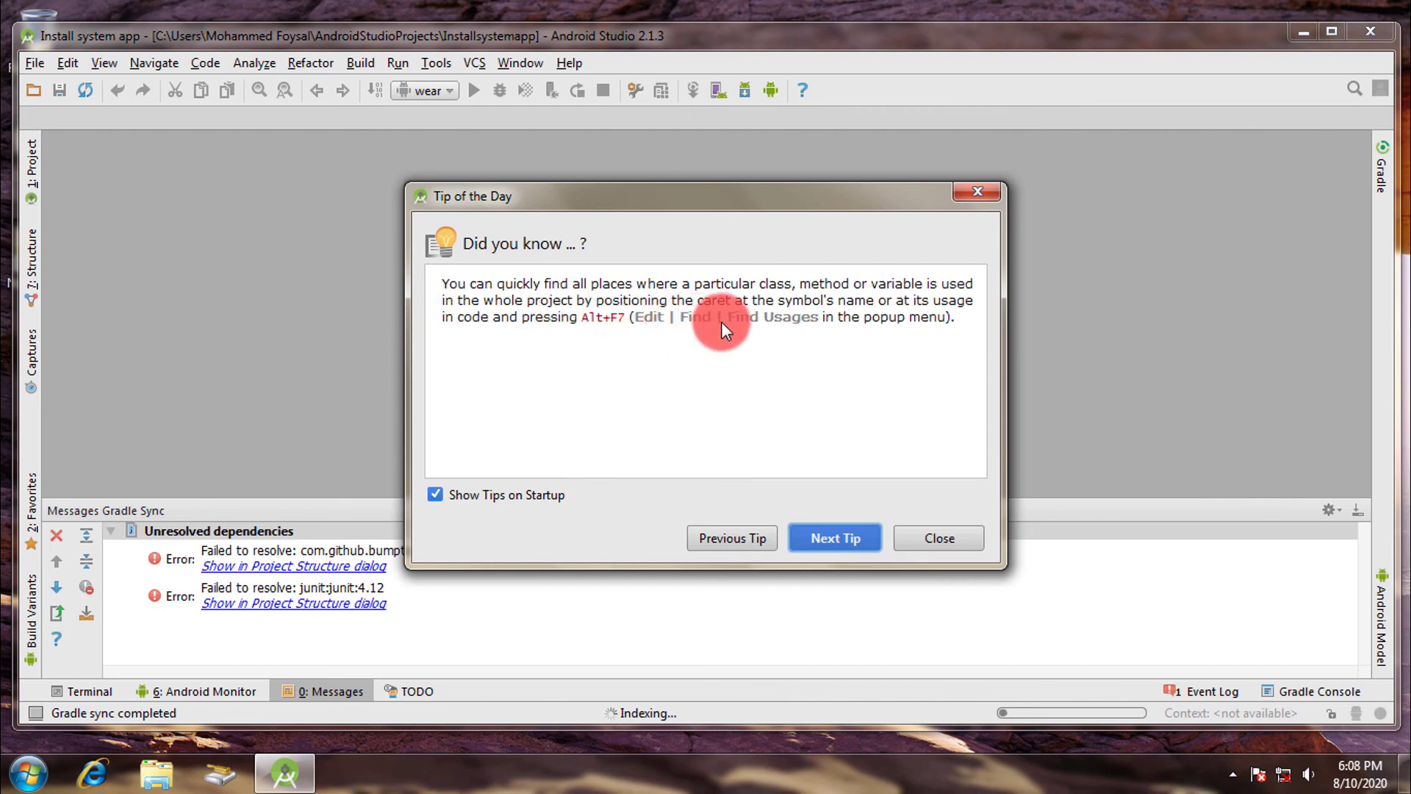
left_click(832, 539)
left_click(841, 545)
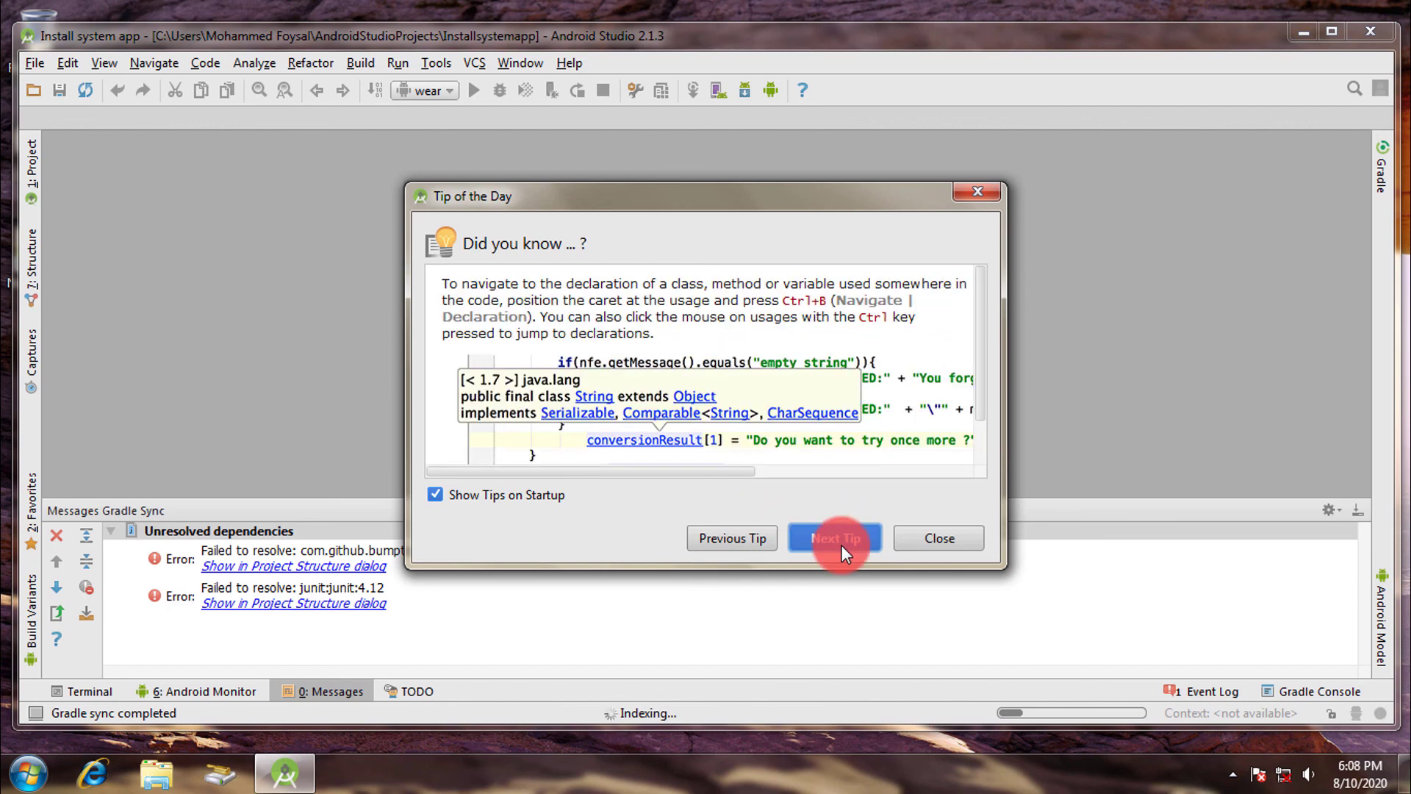
left_click(841, 545)
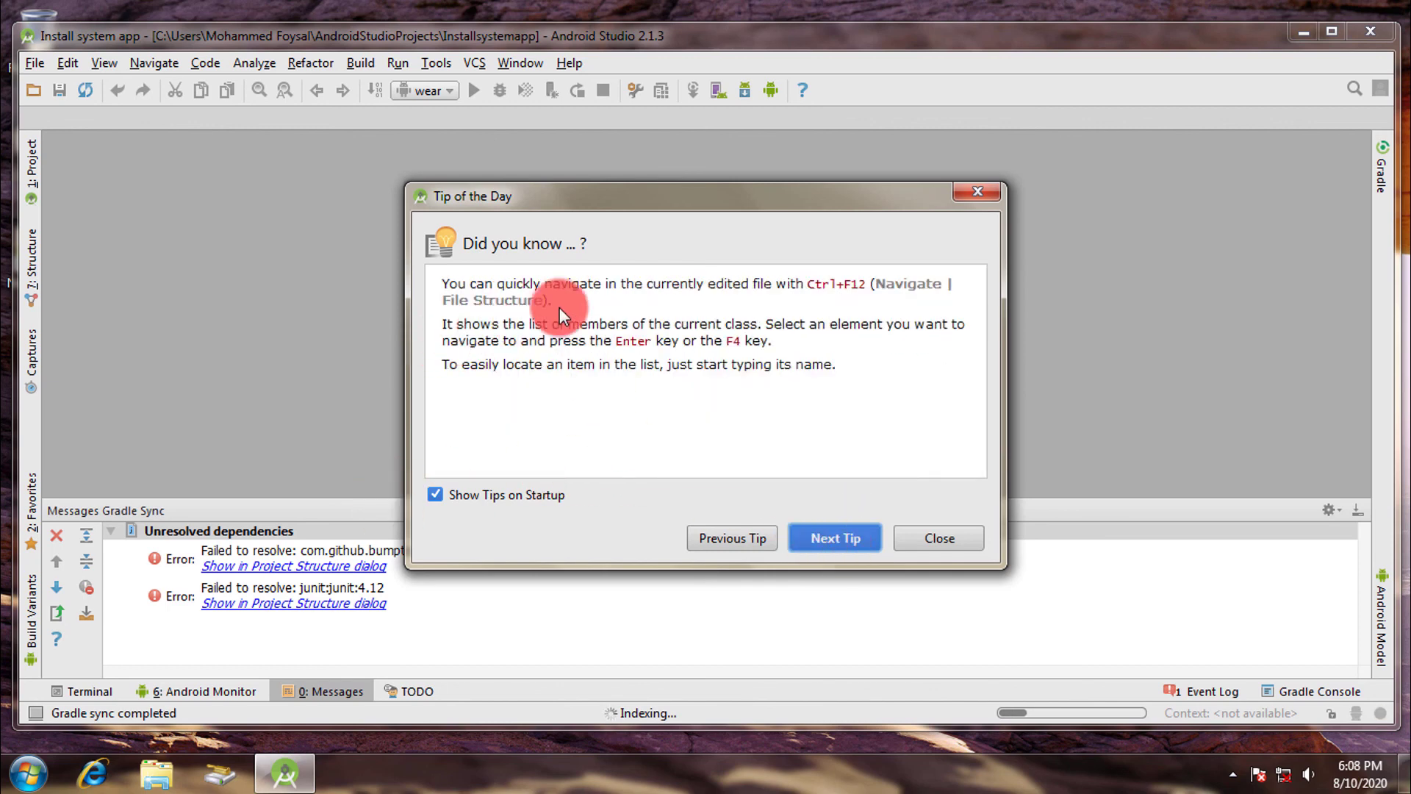
left_click(331, 592)
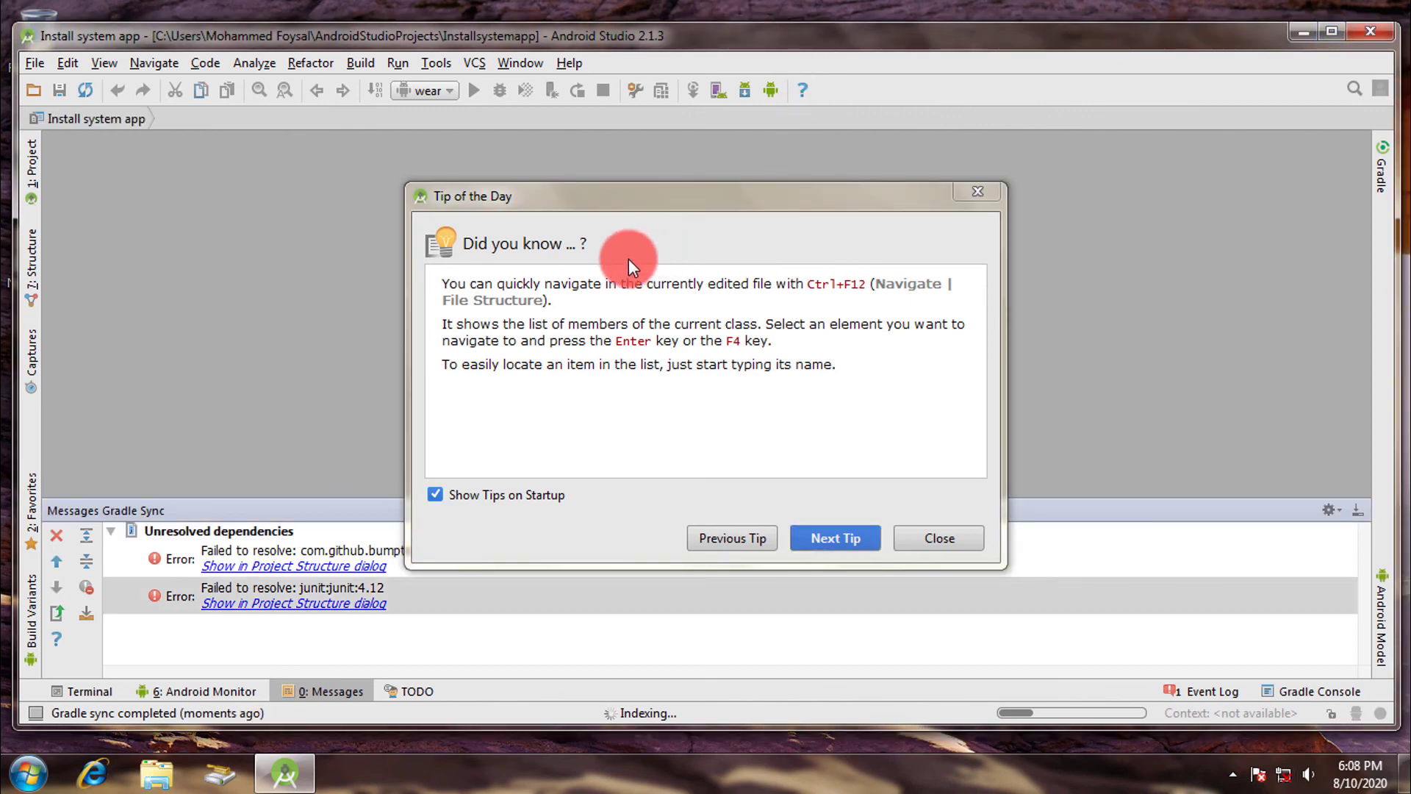